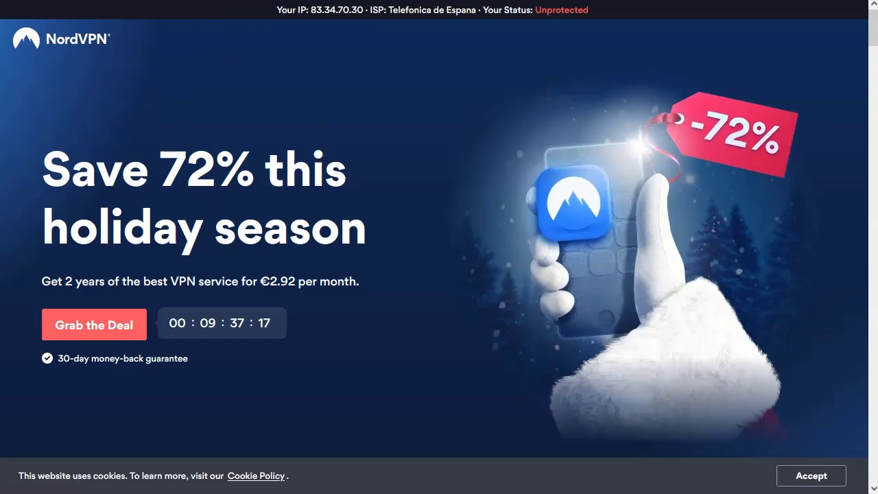
Step: Load the NordVPN homepage and open its Affiliate program page from the footer links
key("ctrl+l")
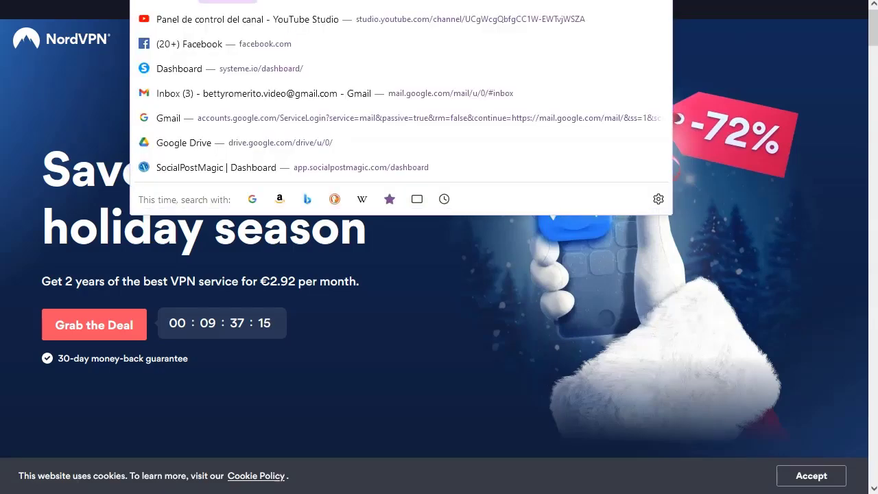
key("Return")
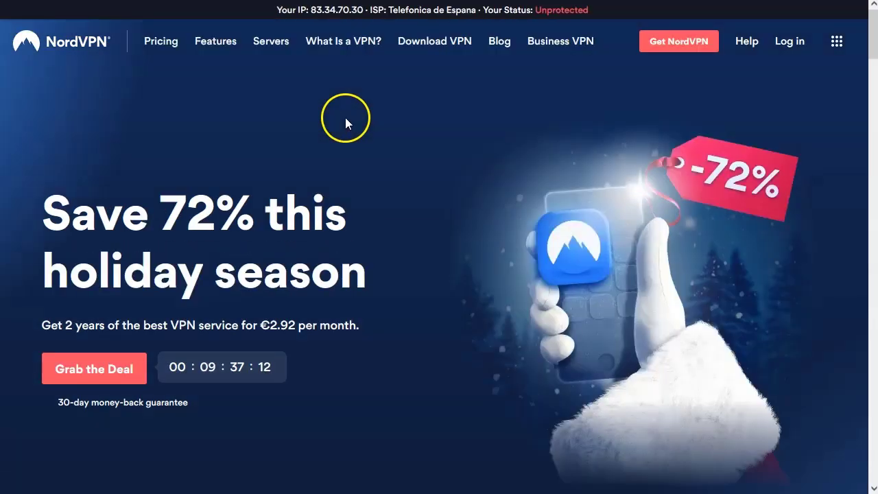
scroll(337, 158, "down", 15)
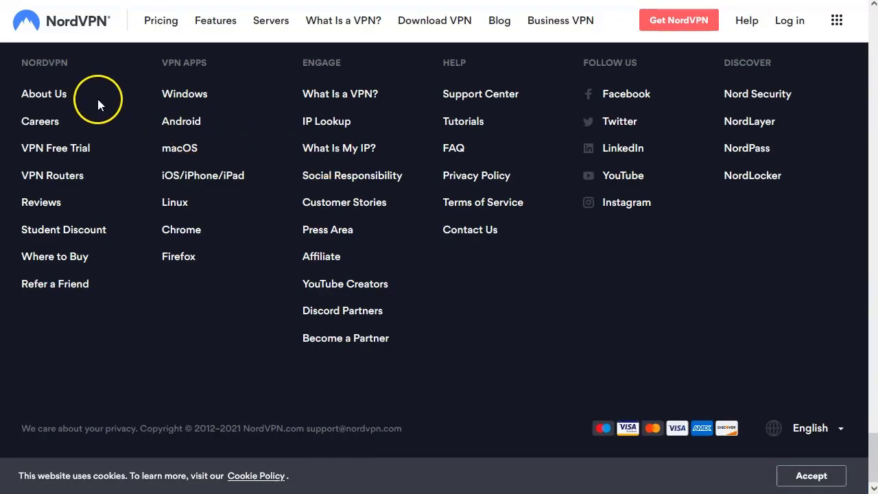
left_click(316, 262)
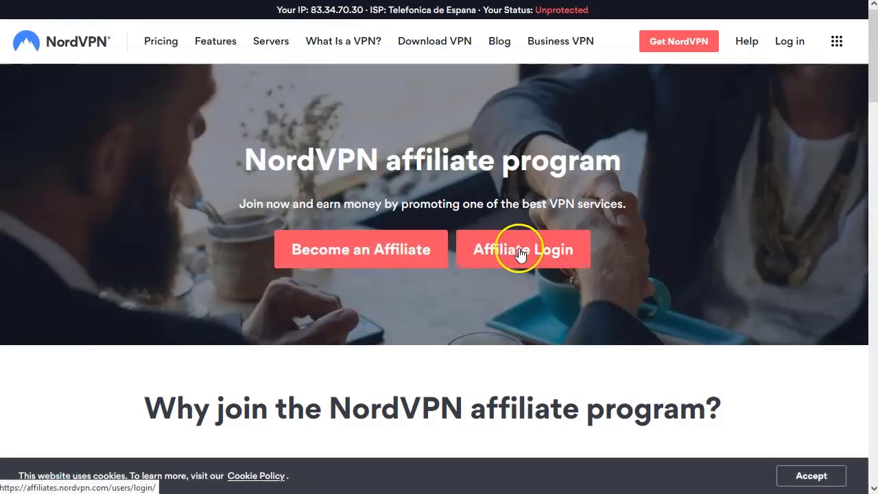
Step: Read the reasons to join the NordVPN affiliate program, focusing on the Generous commissions description
scroll(199, 247, "down", 5)
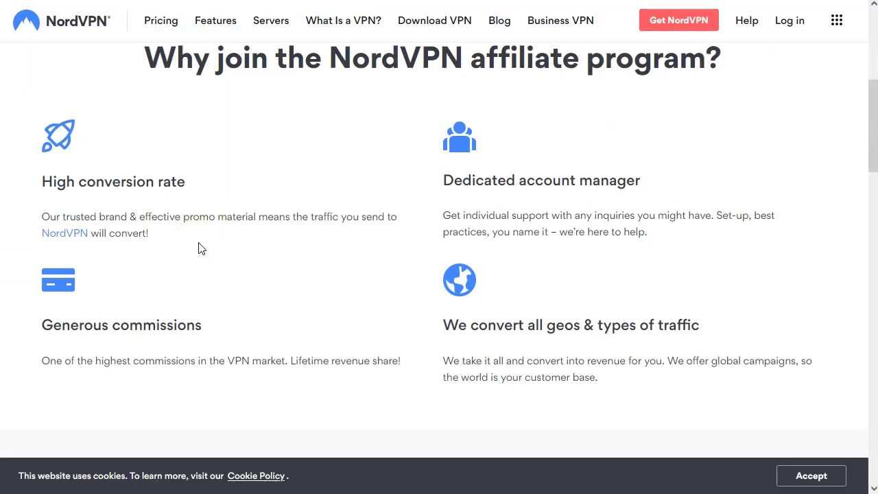
scroll(201, 249, "down", 2)
left_click_drag(42, 220, 307, 228)
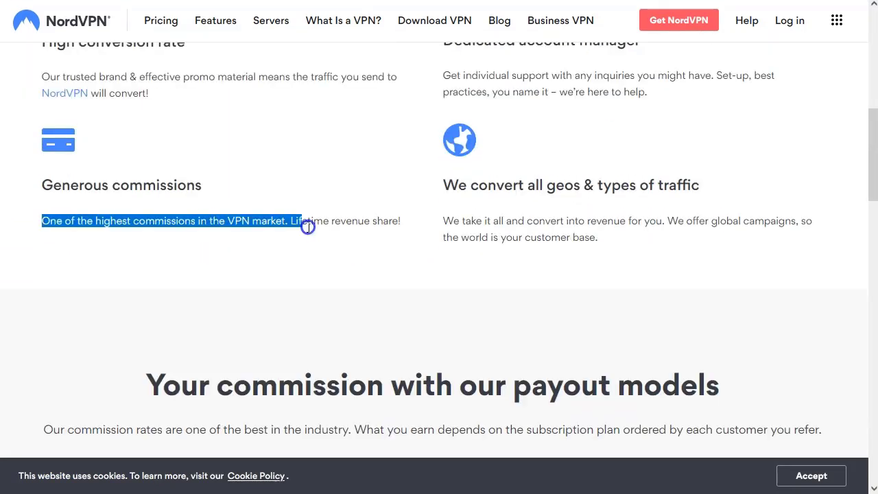
left_click(249, 222)
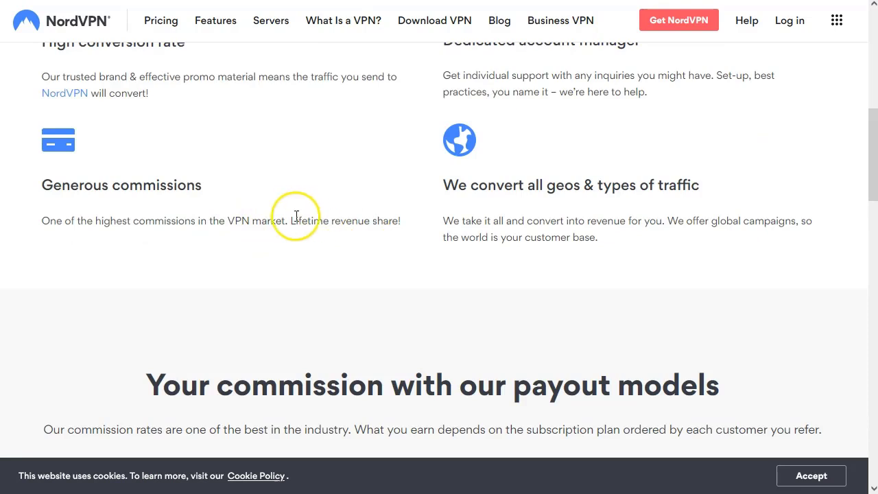
left_click_drag(288, 221, 404, 227)
left_click(355, 219)
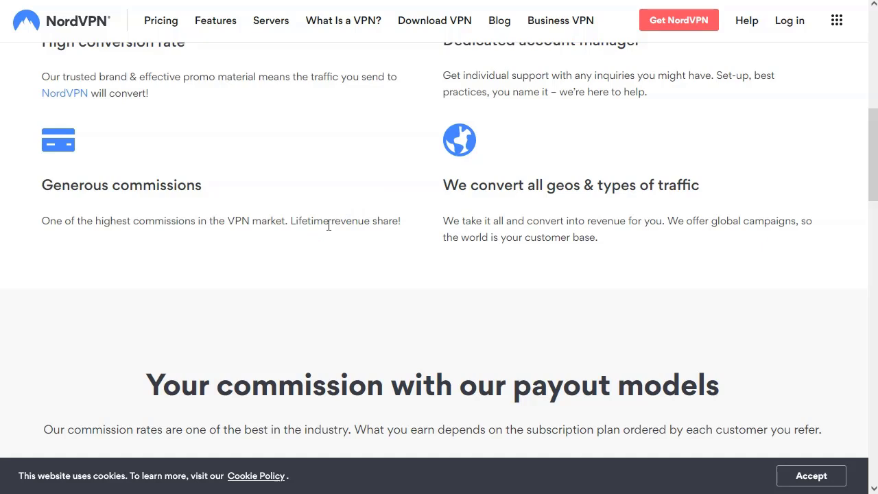
Step: Review the payout models, comparing new sign-up and renewal commissions for the 1-month, 6-month, 1-year and 2-year offers
scroll(325, 226, "down", 4)
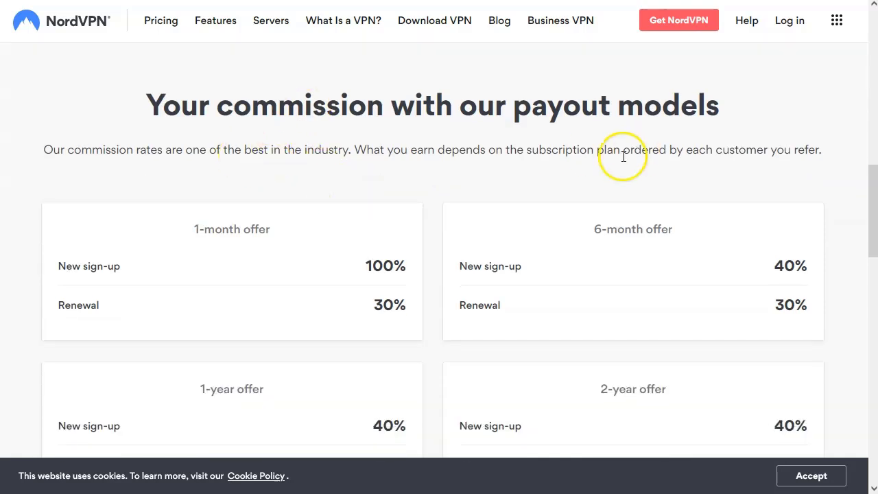
scroll(250, 203, "down", 1)
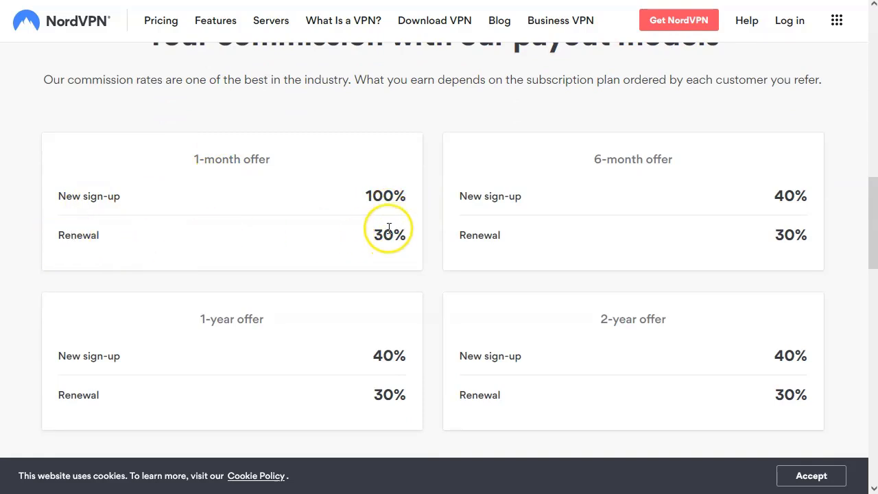
left_click(196, 158)
left_click_drag(197, 159, 290, 161)
left_click(290, 161)
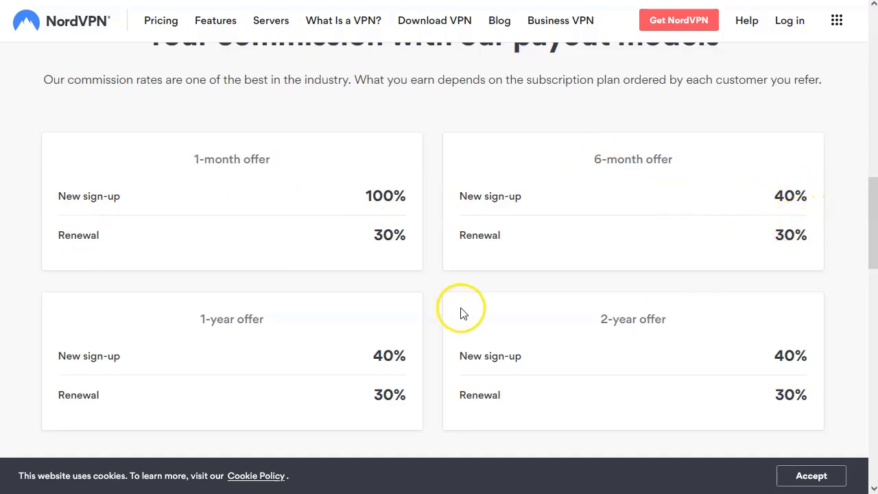
scroll(421, 314, "down", 1)
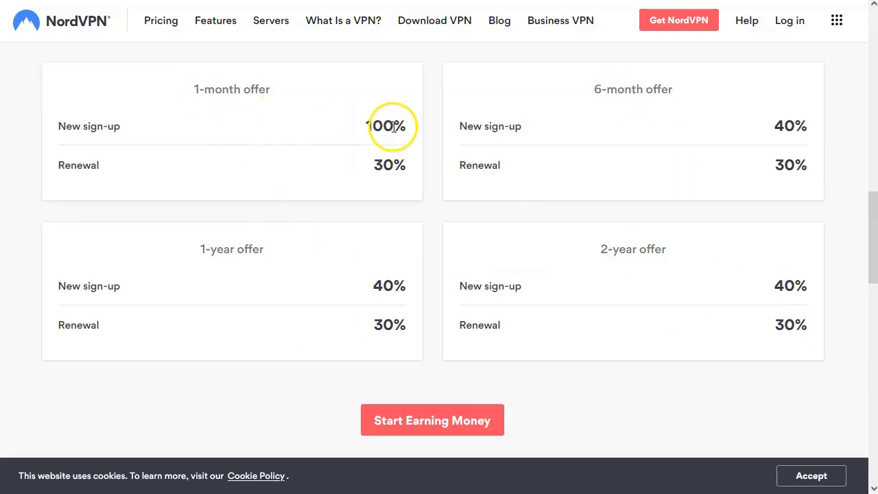
Step: Start the affiliate registration, accept the privacy policy and cookies, and open the Partner Sign Up form
scroll(311, 194, "down", 8)
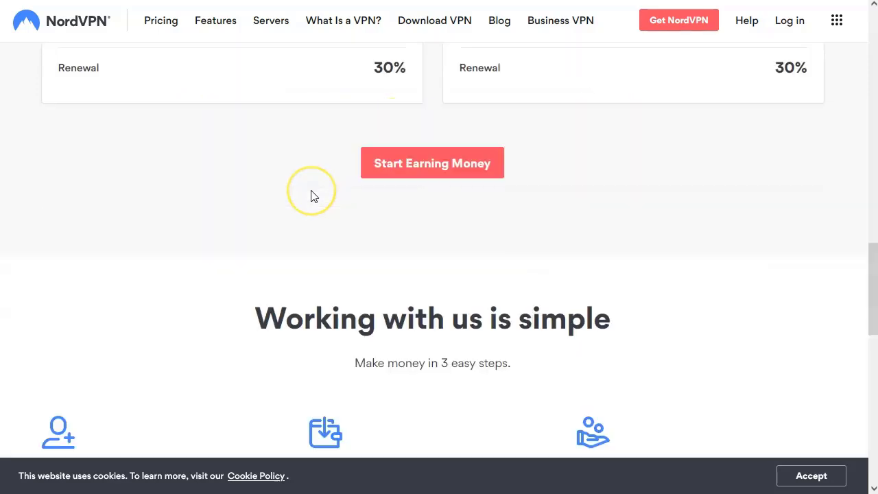
left_click(431, 296)
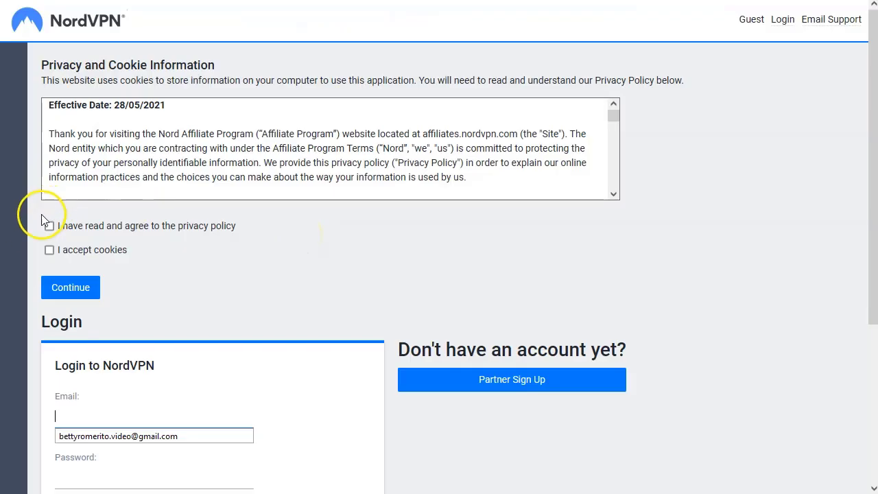
left_click(49, 227)
left_click(48, 251)
left_click(69, 289)
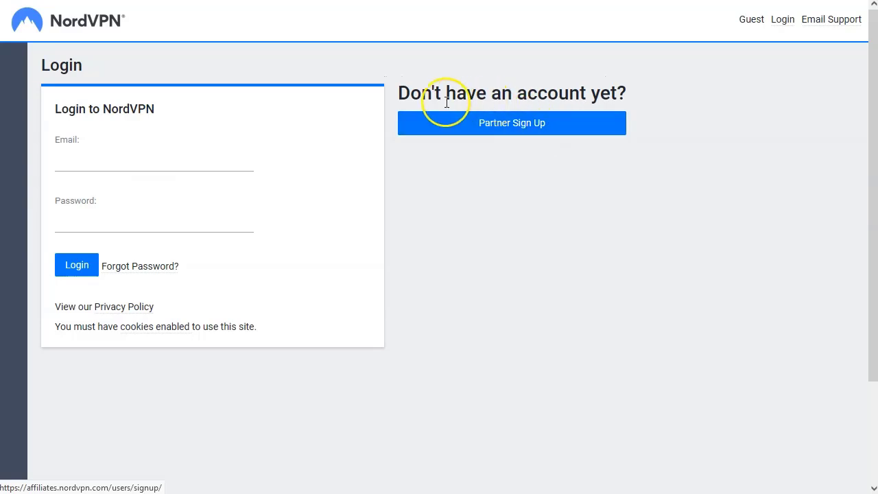
left_click(517, 124)
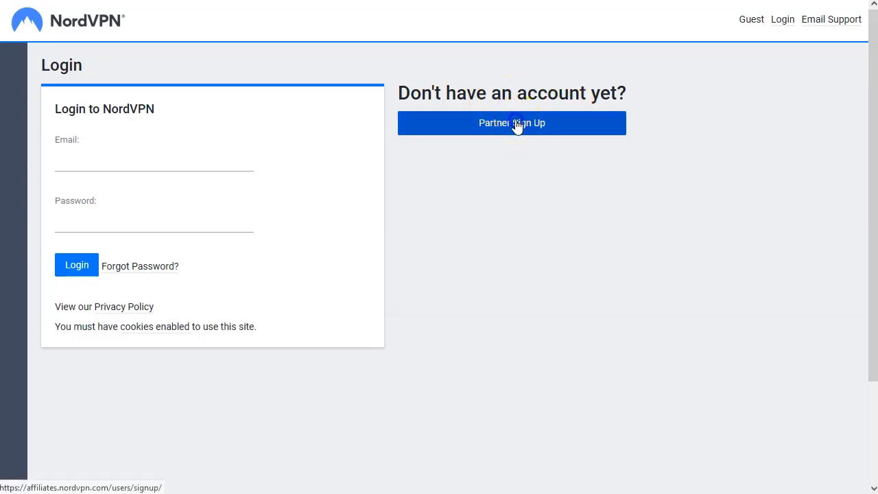
Step: Look through the Account Details and User Details fields required by the Partner Sign Up form
scroll(167, 186, "down", 4)
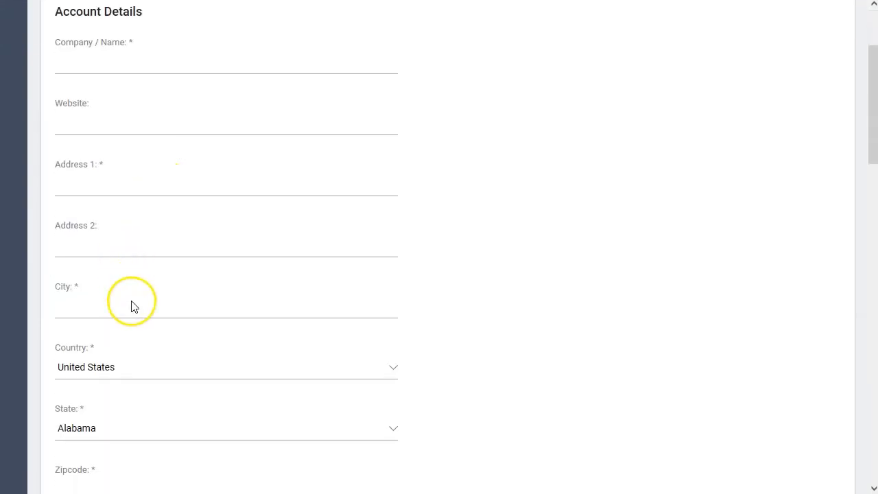
scroll(140, 221, "up", 3)
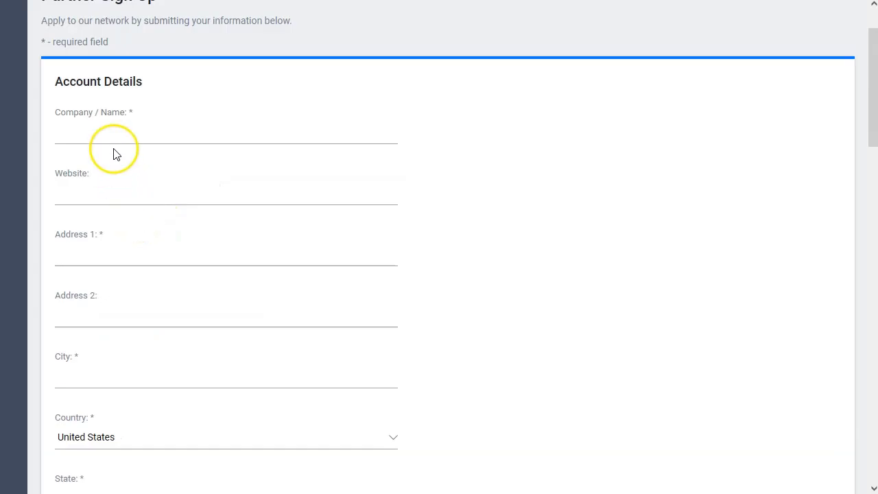
scroll(115, 225, "down", 7)
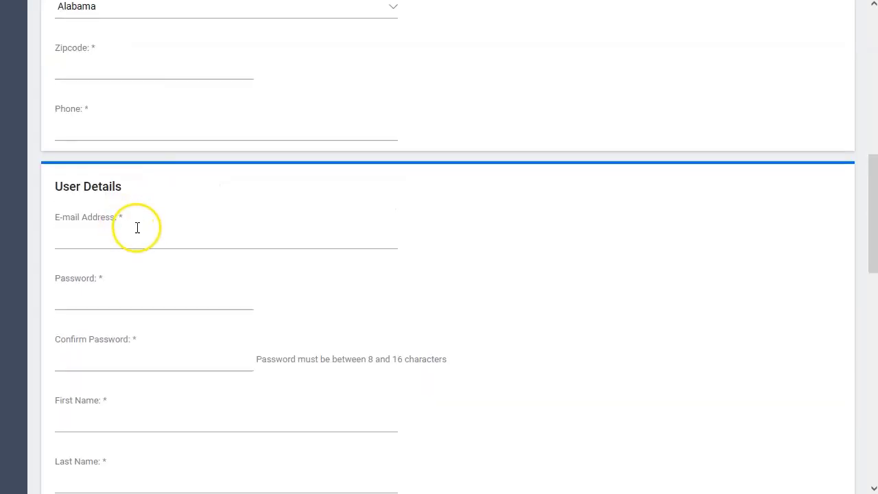
scroll(136, 232, "down", 1)
scroll(126, 214, "down", 5)
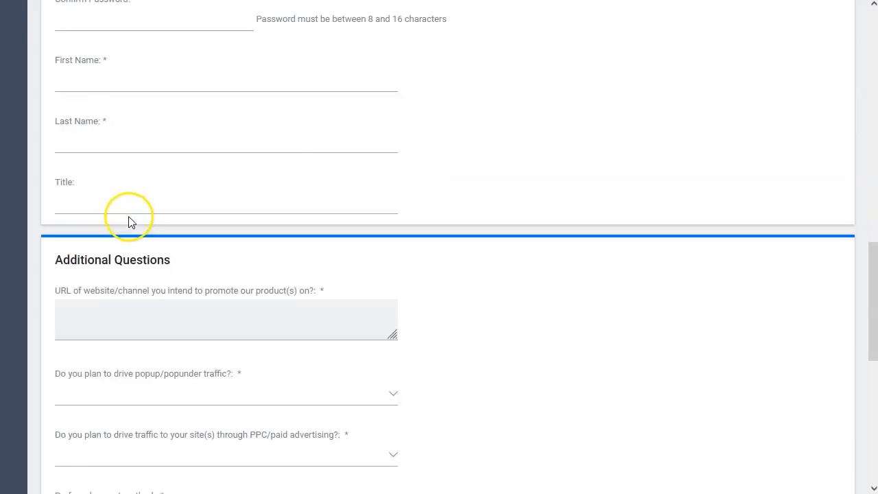
Step: Examine the Additional Questions on promotion channel, traffic sources, payout method and promoted products, plus the consent options
scroll(458, 264, "down", 2)
left_click_drag(57, 73, 324, 66)
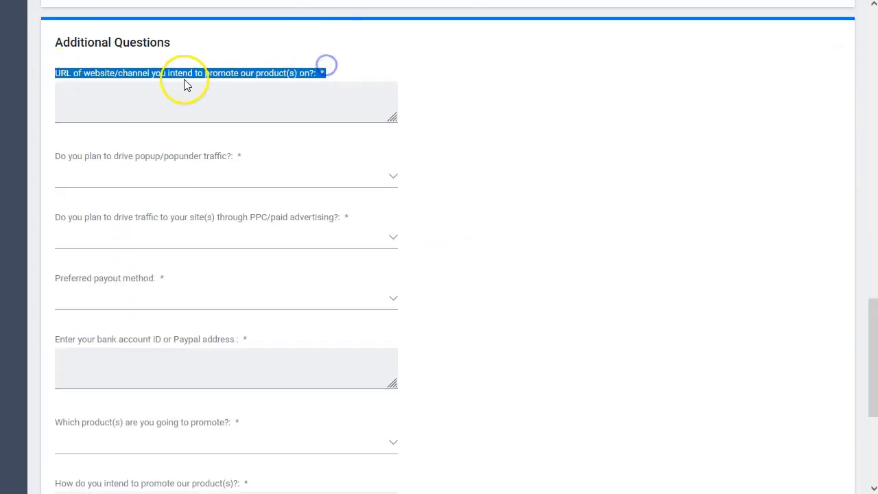
left_click(241, 72)
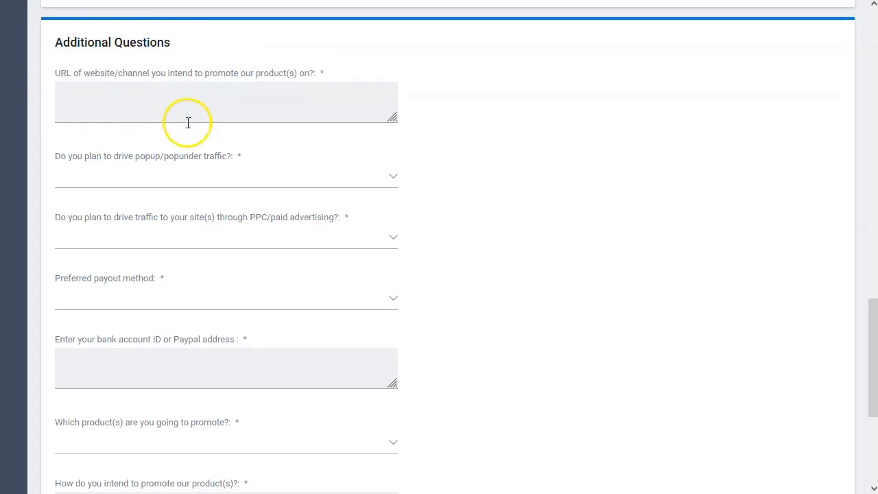
left_click(89, 158)
left_click_drag(60, 159, 187, 162)
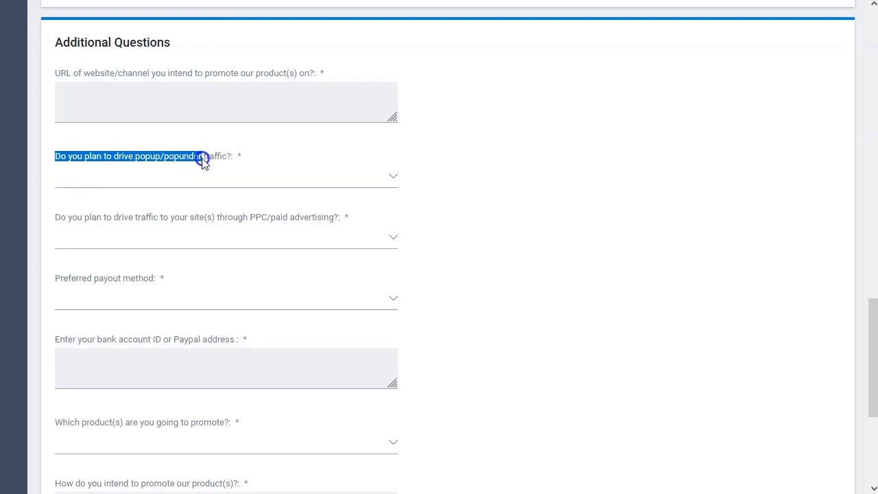
left_click(205, 183)
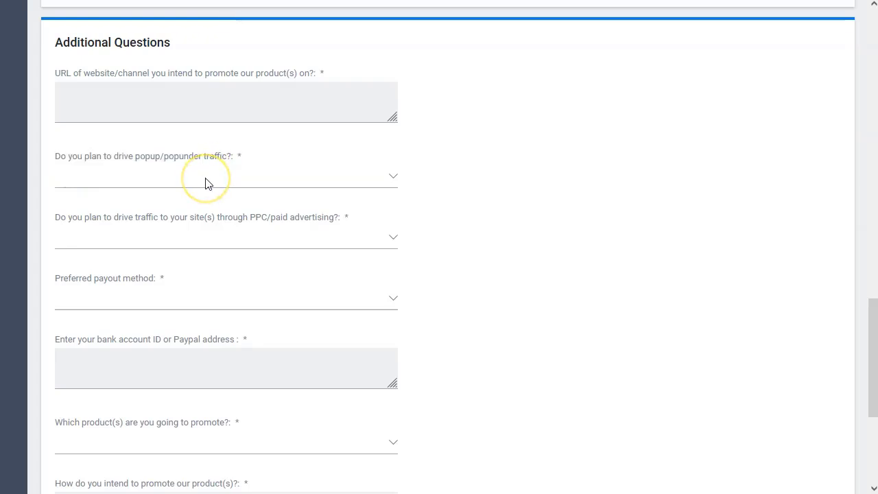
scroll(205, 184, "down", 1)
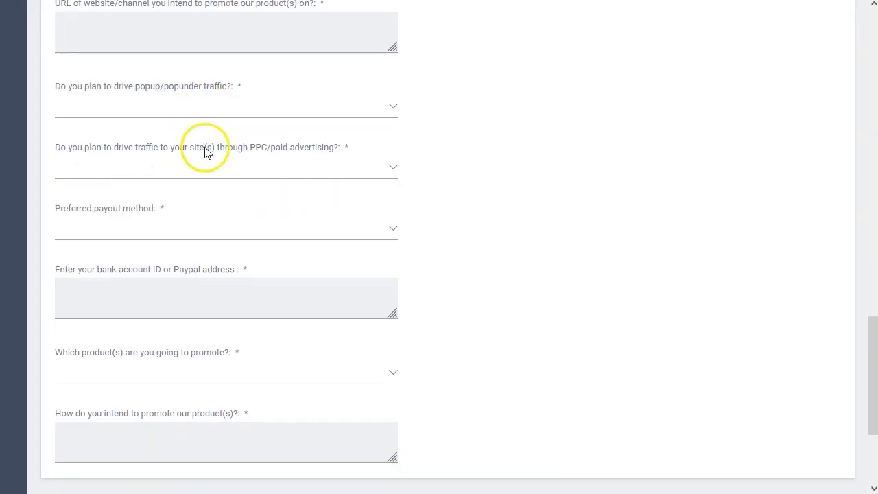
scroll(253, 158, "down", 1)
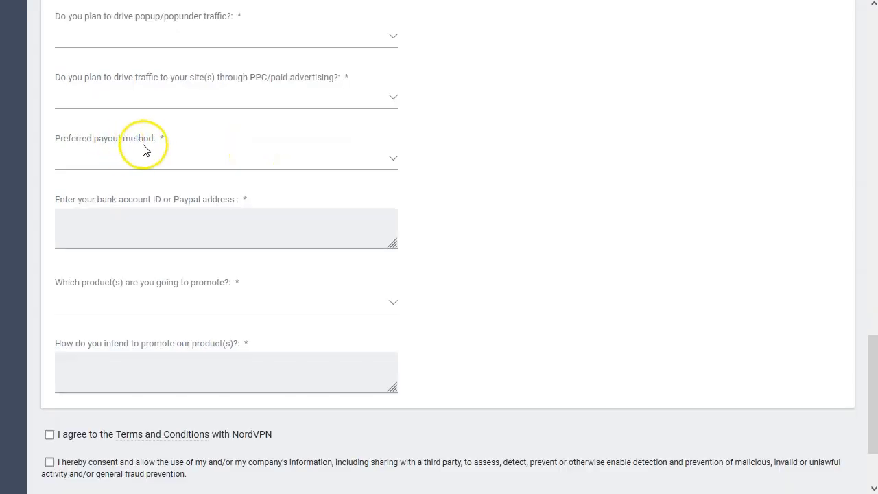
scroll(127, 151, "down", 1)
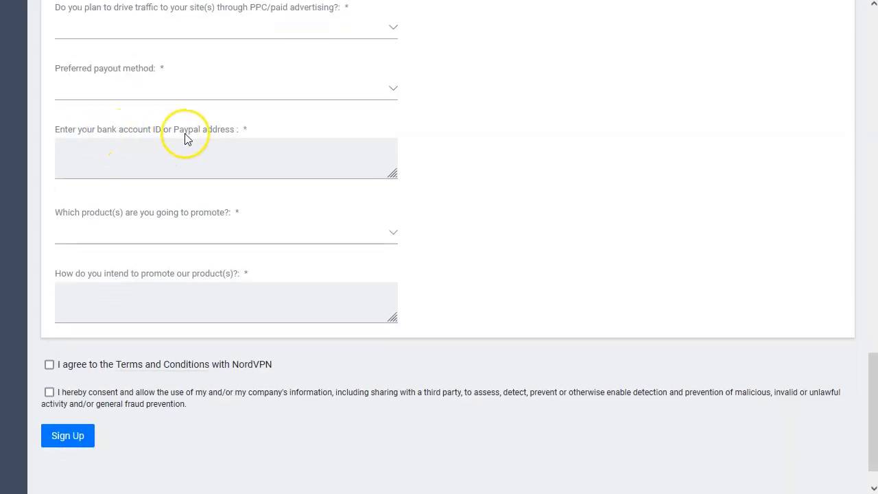
scroll(174, 163, "down", 1)
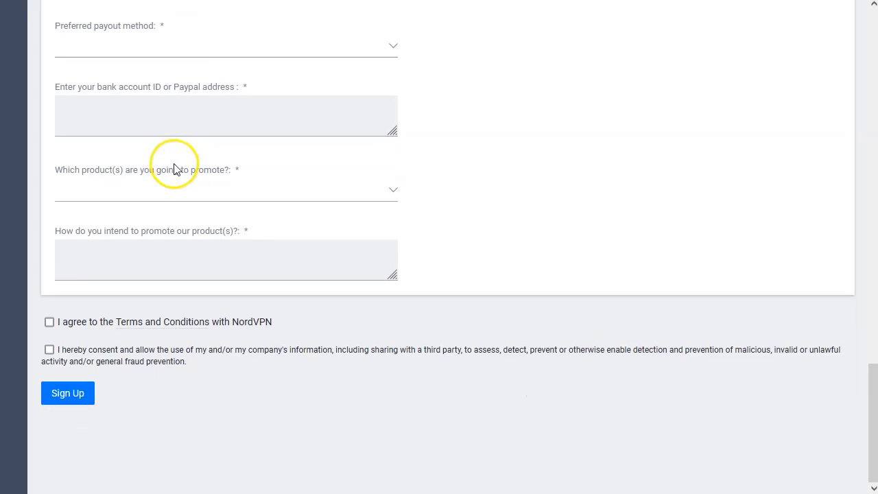
left_click(396, 193)
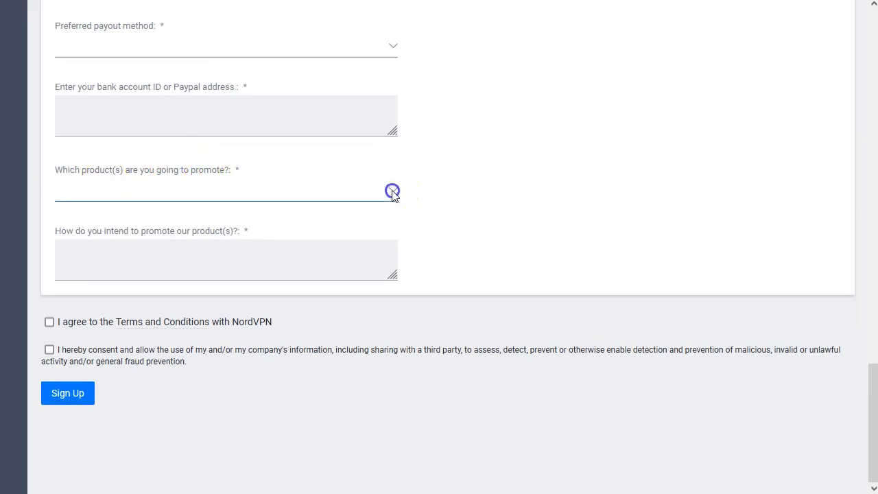
left_click(83, 272)
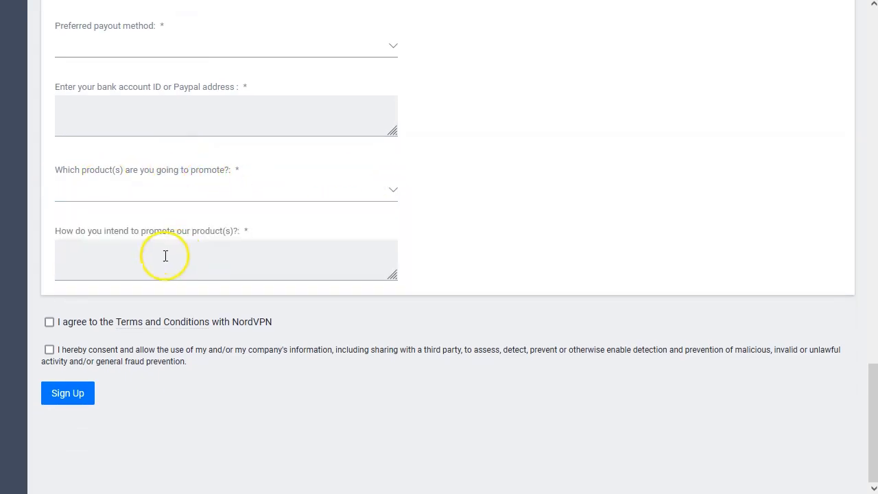
scroll(202, 298, "up", 15)
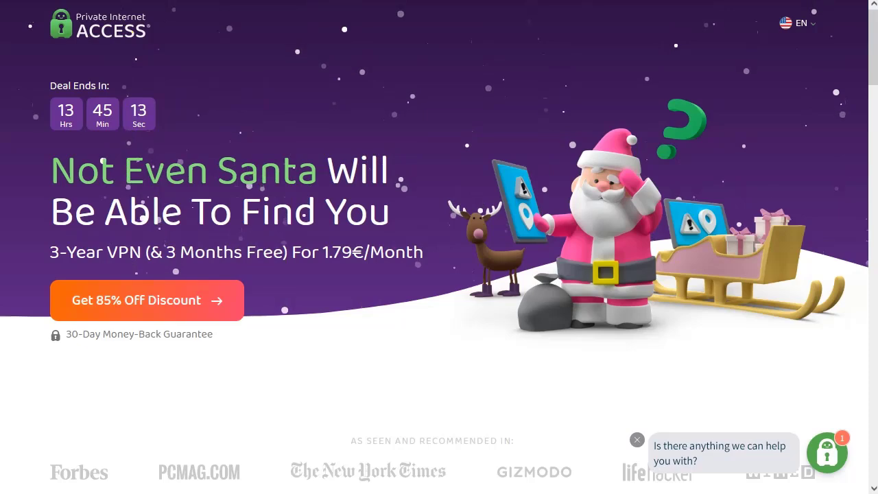
Step: On the Private Internet Access website, open the Affiliates page from the footer's Programs links
scroll(233, 221, "down", 20)
scroll(234, 221, "down", 3)
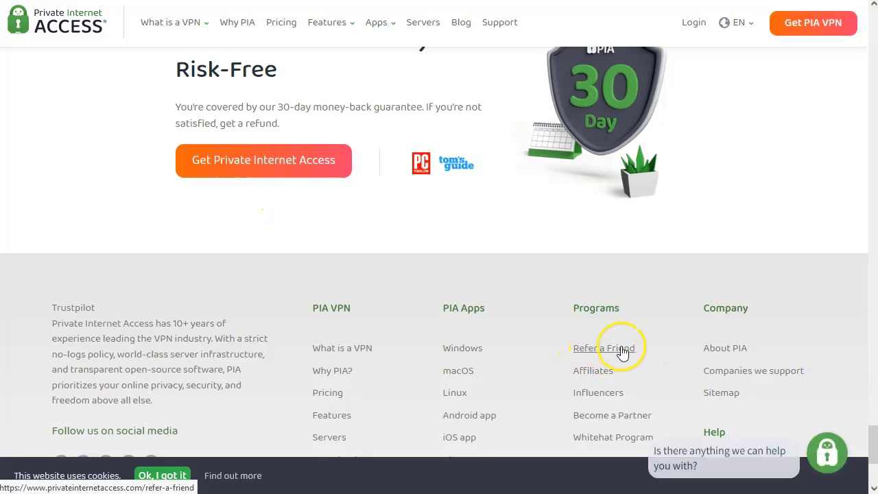
left_click(594, 371)
Step: Read the PIA VPN affiliate program's commission and recurring sales terms and look over the rest of the page
left_click_drag(59, 221, 220, 247)
left_click(123, 237)
left_click_drag(121, 239, 306, 240)
left_click(258, 242)
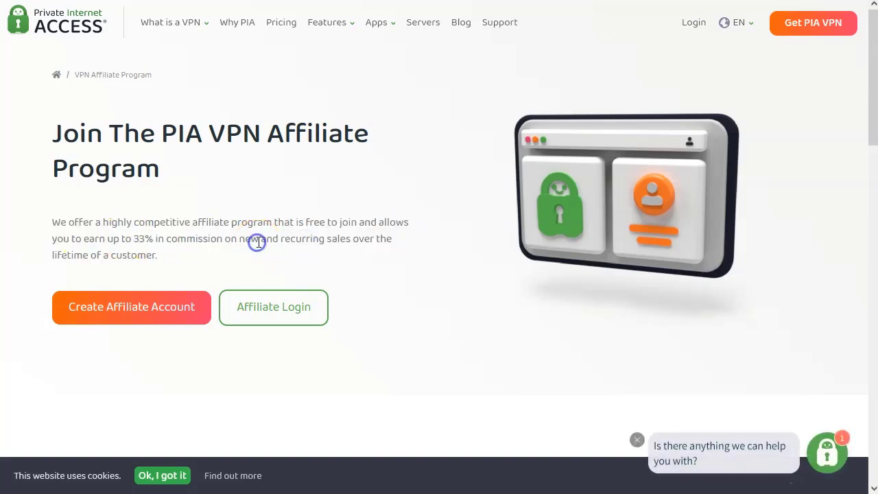
left_click_drag(263, 242, 366, 241)
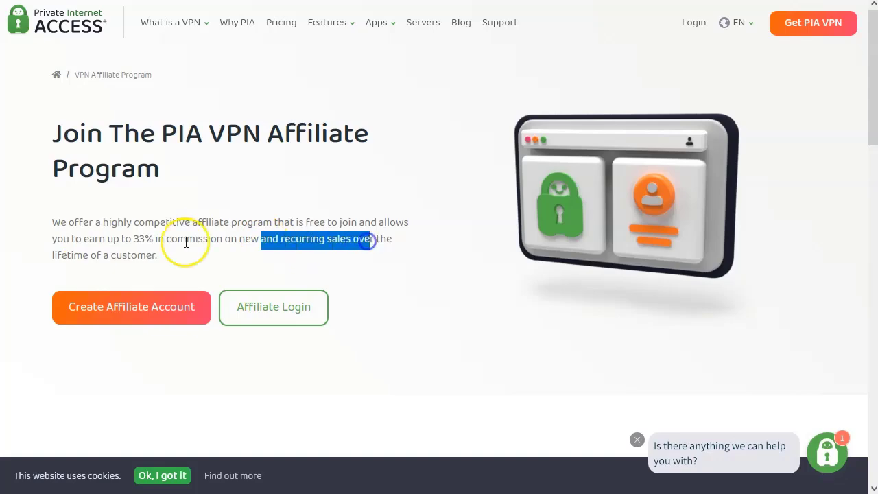
scroll(244, 243, "down", 15)
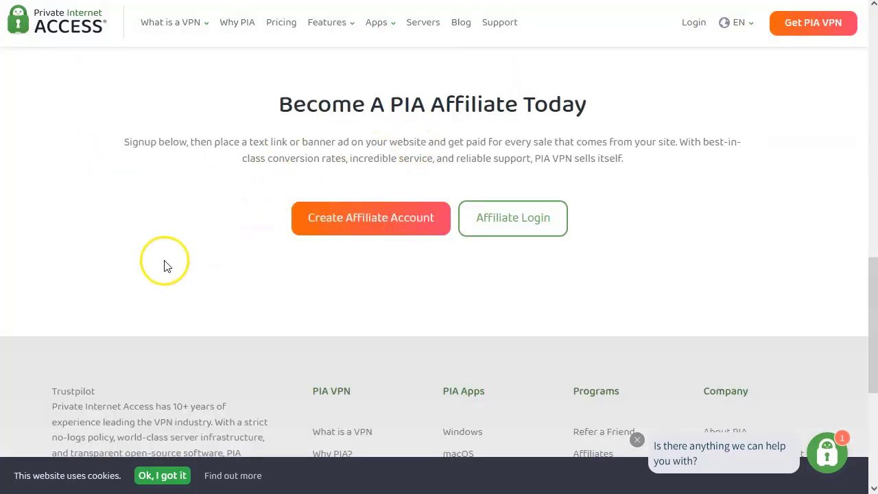
scroll(165, 262, "down", 2)
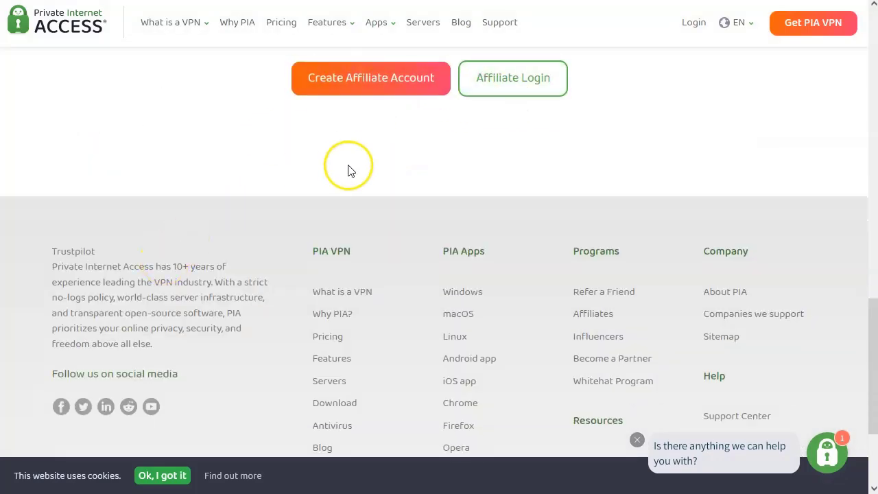
scroll(352, 171, "up", 2)
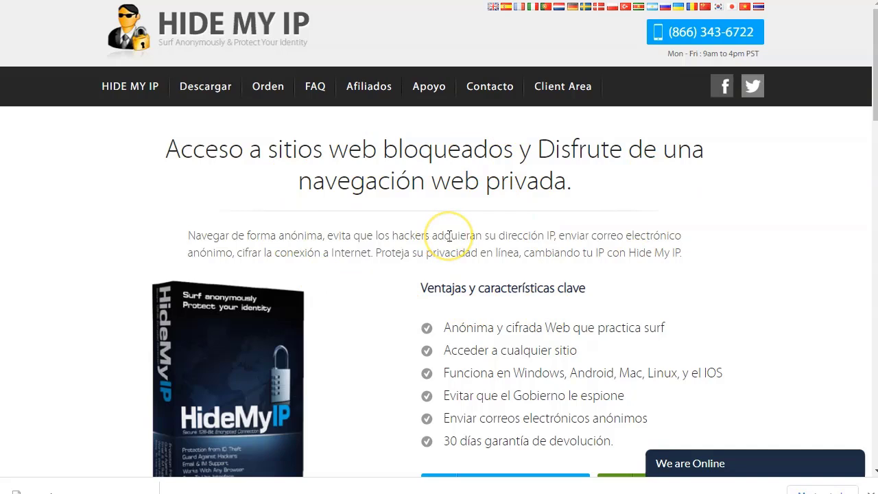
Step: Open the Hide My IP affiliate program page and read its commission type and initial deposit terms
left_click(370, 91)
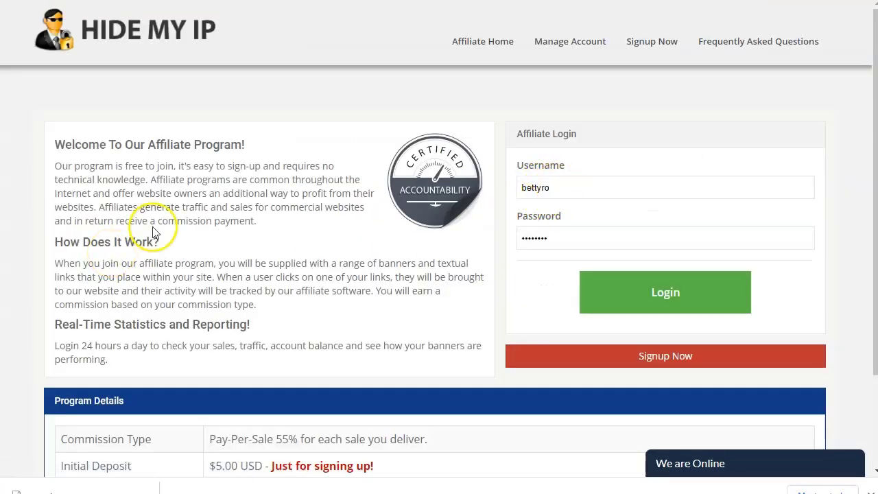
scroll(177, 362, "down", 1)
left_click_drag(185, 367, 386, 376)
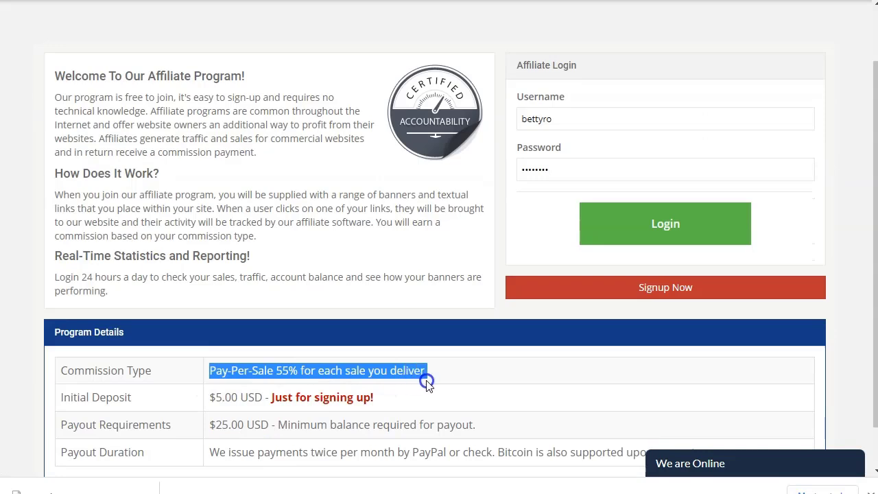
left_click(312, 369)
scroll(312, 369, "down", 1)
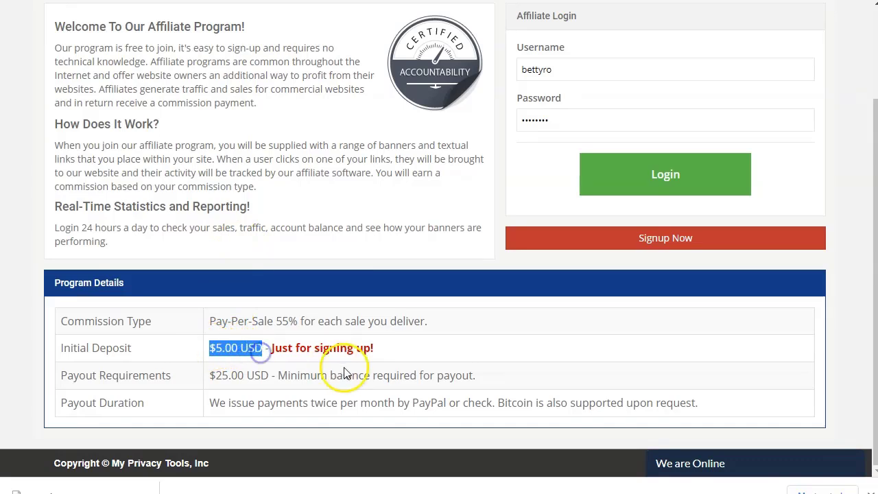
left_click(415, 351)
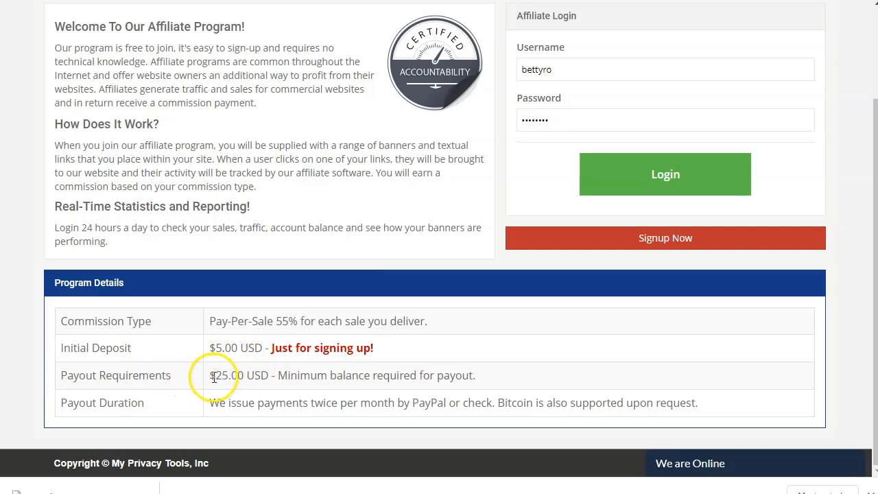
Step: Review the payout requirements, payout duration and supported payment methods in the Hide My IP program details
left_click(252, 376)
left_click_drag(209, 404, 361, 412)
left_click_drag(412, 404, 455, 405)
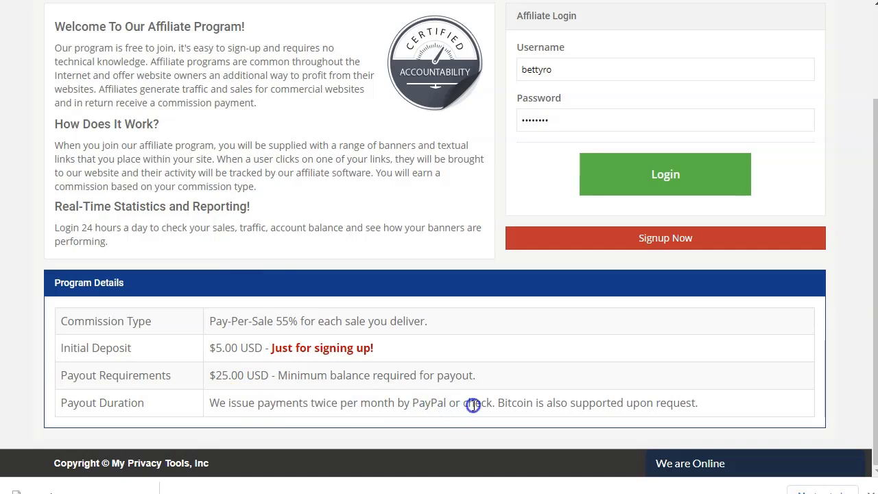
left_click(498, 403)
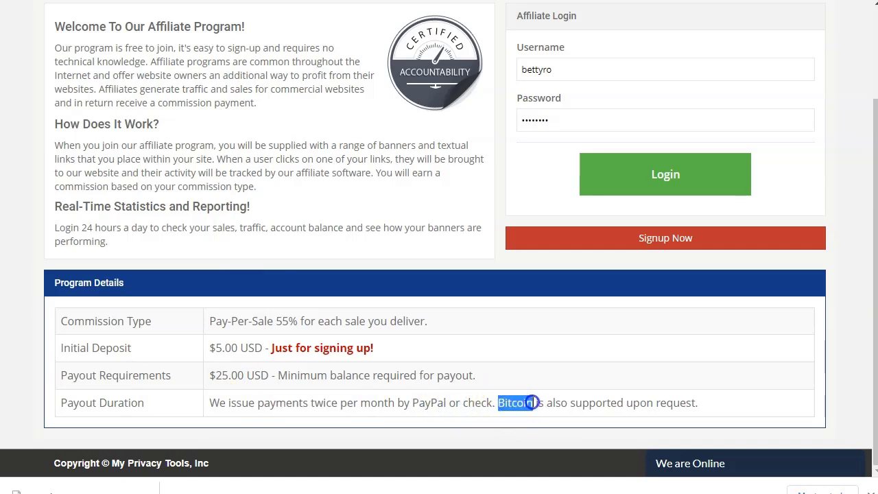
left_click_drag(698, 403, 625, 404)
left_click(622, 403)
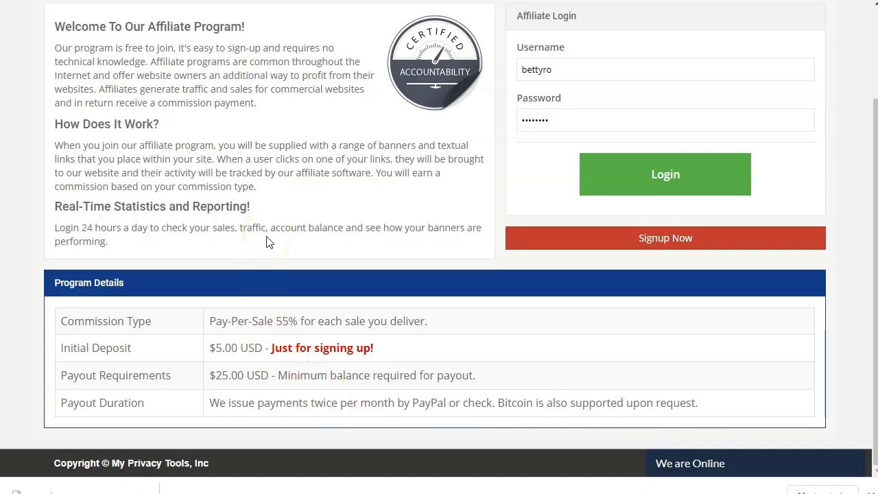
scroll(268, 243, "up", 3)
scroll(268, 242, "down", 1)
scroll(268, 242, "down", 1)
scroll(269, 242, "up", 3)
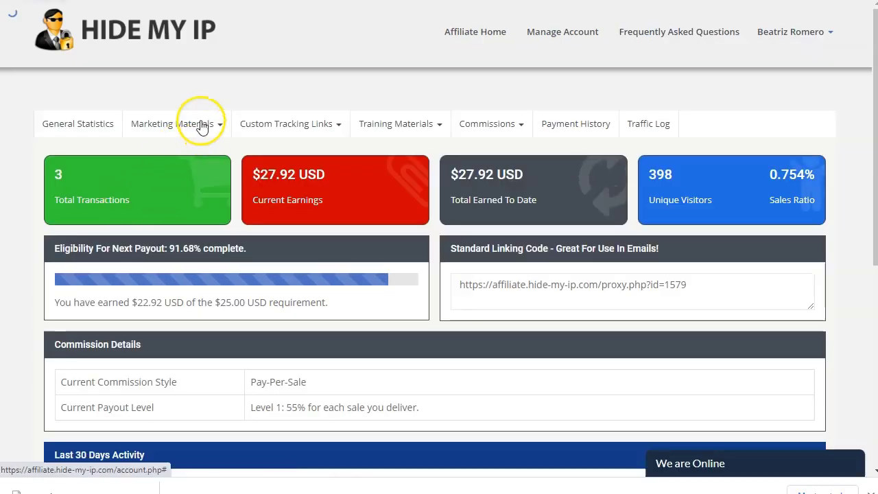
Step: Look through the kinds of marketing materials offered in the Hide My IP affiliate dashboard
left_click(201, 127)
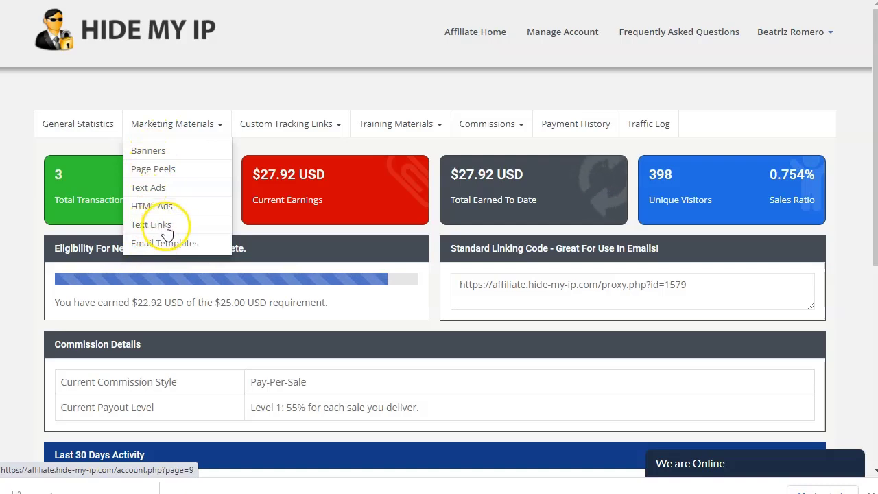
left_click(207, 172)
left_click(144, 131)
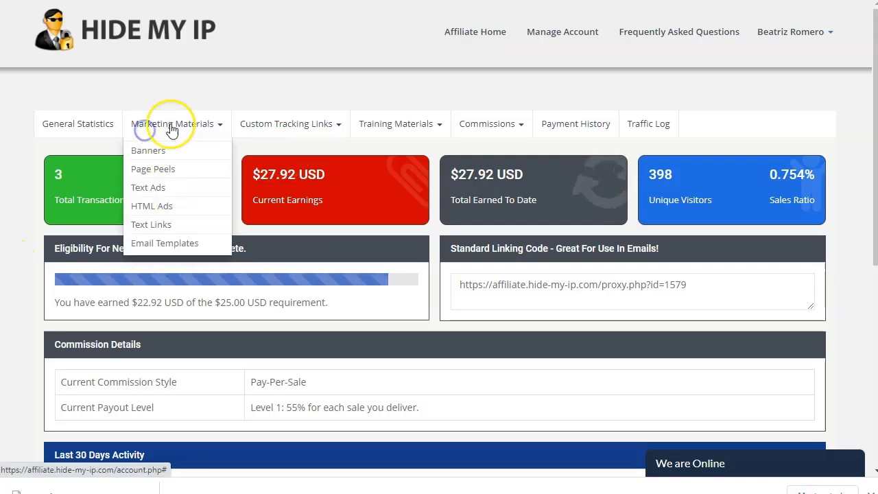
left_click(634, 301)
Step: Copy the standard affiliate link and paste it into a new text editor note below the lines "Oferta a promover" and "VPN"
left_click_drag(461, 293, 619, 292)
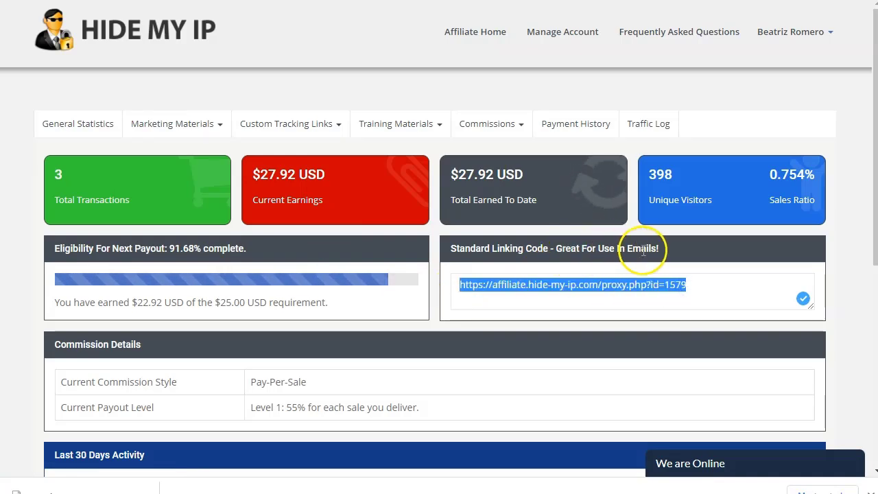
left_click_drag(693, 285, 476, 302)
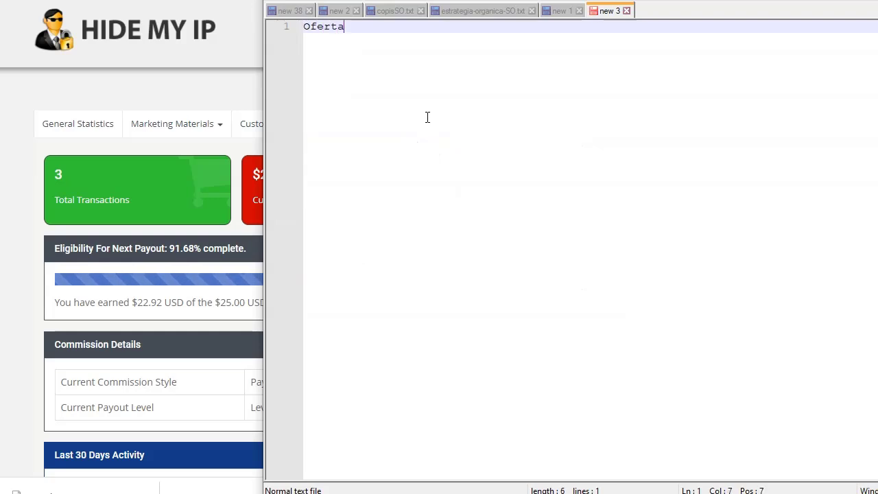
key("Return")
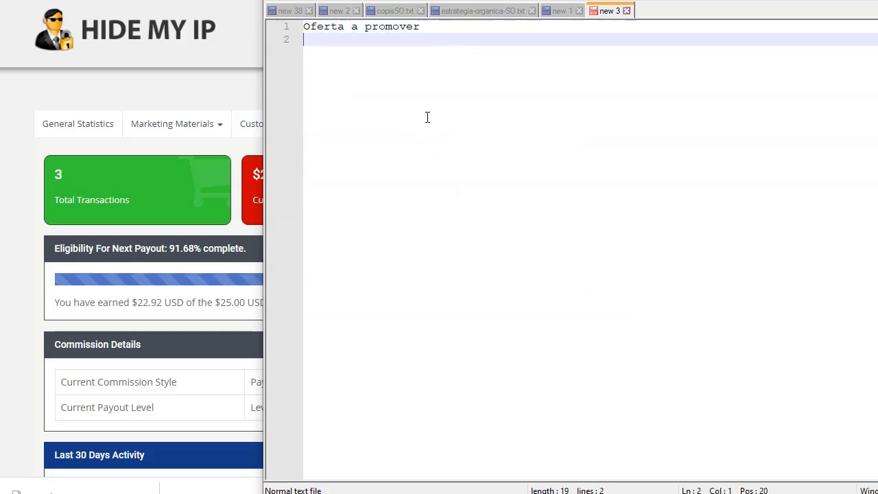
type("VPN")
key("Return")
key("Return")
type("https://affiliate.hide-my-ip.com/proxy.php?id=1579")
key("Up")
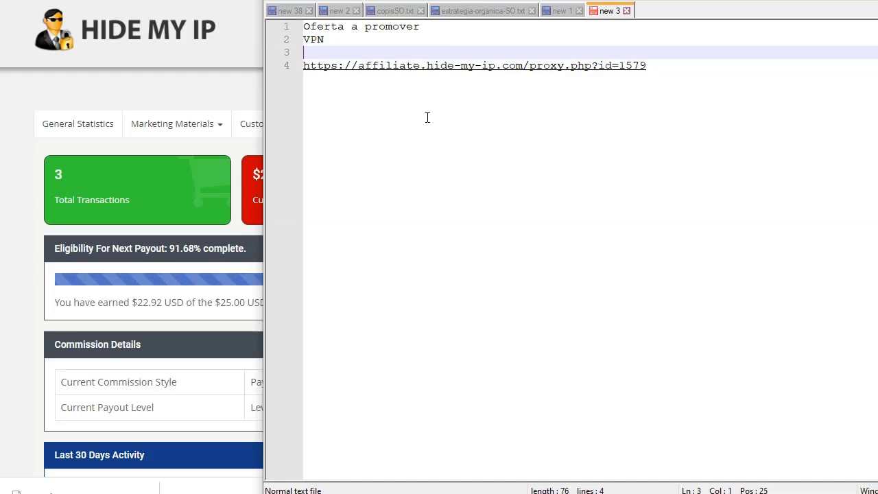
Step: Label the affiliate link "hide my ip:" on the line above it and add two new lines below the link
type("hidey")
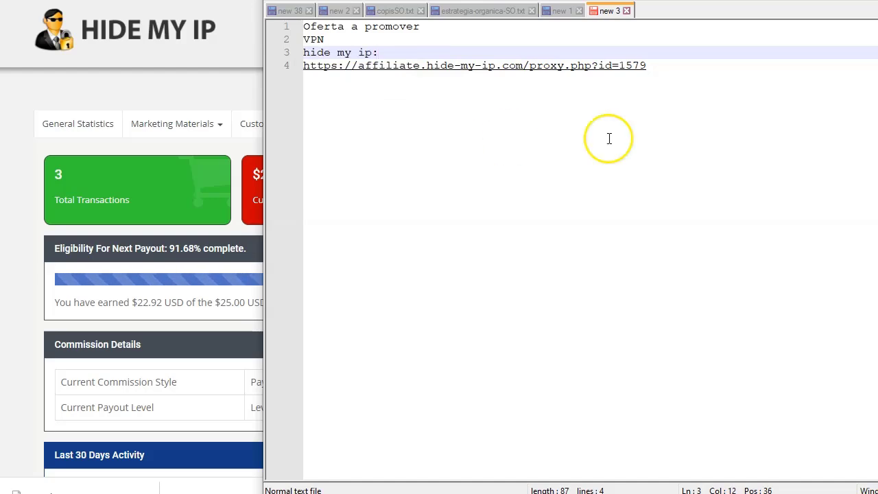
left_click(670, 63)
key("Return")
key("Return")
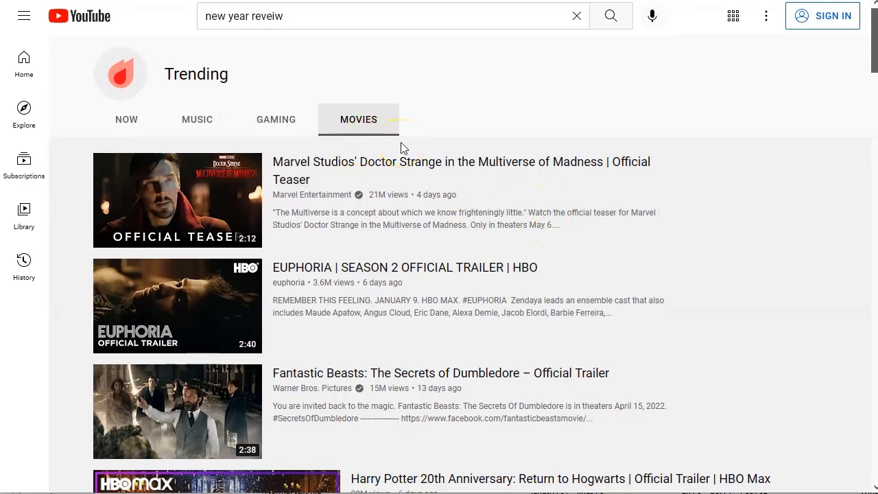
Step: Switch to YouTube and check which country the location setting uses
mouse_move(99, 186)
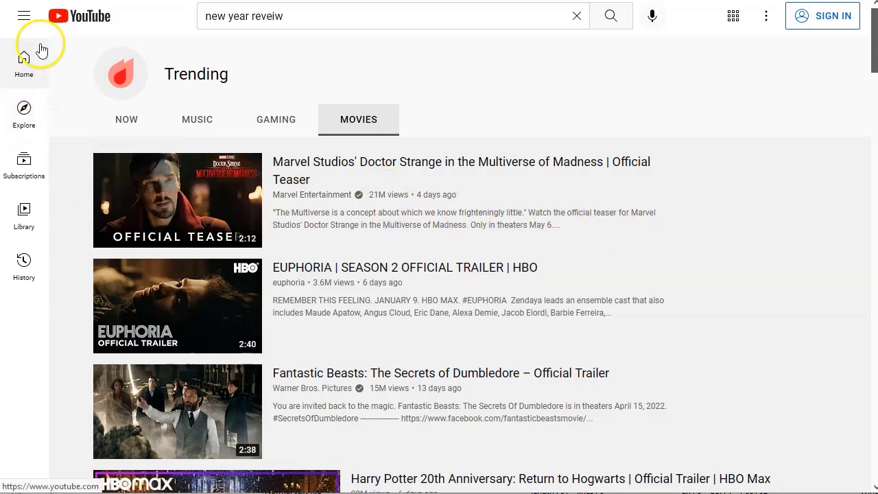
left_click(768, 21)
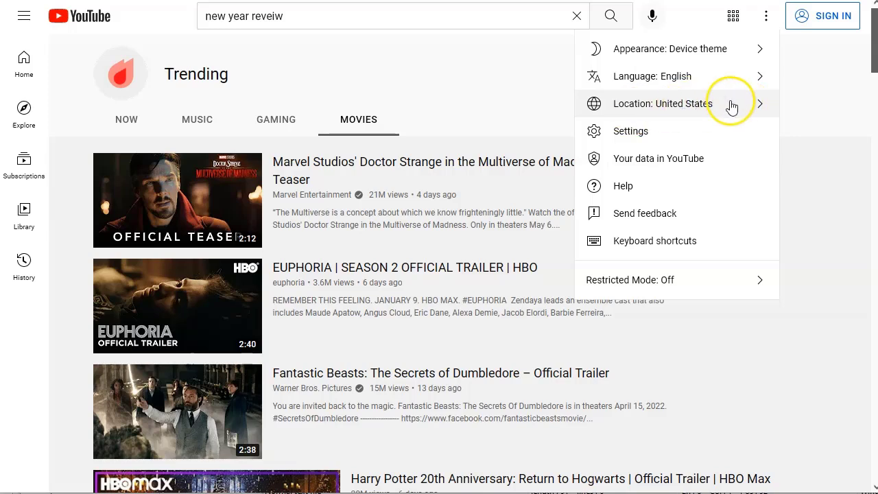
left_click(843, 77)
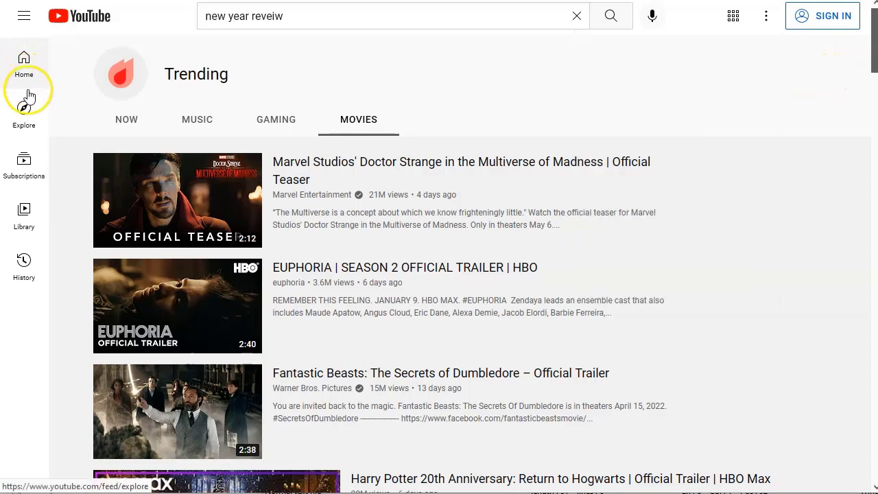
Step: Open the Movies category of YouTube's Trending videos from the Explore page
left_click(24, 115)
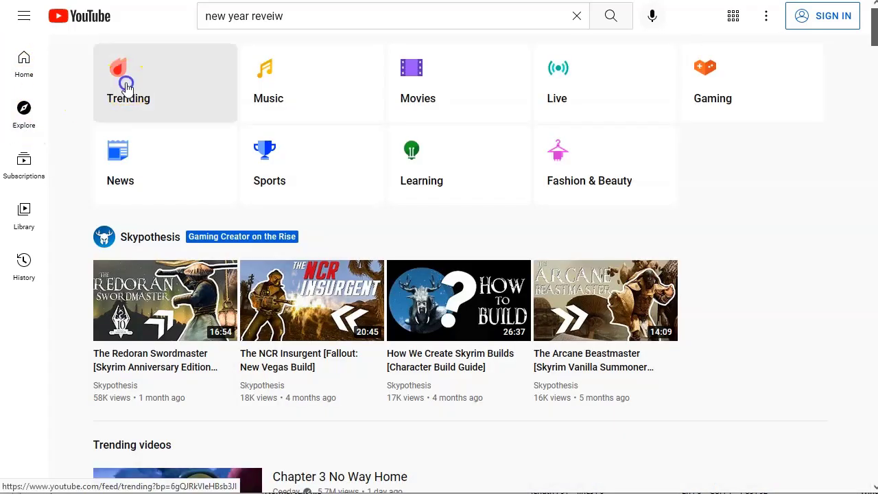
left_click(123, 80)
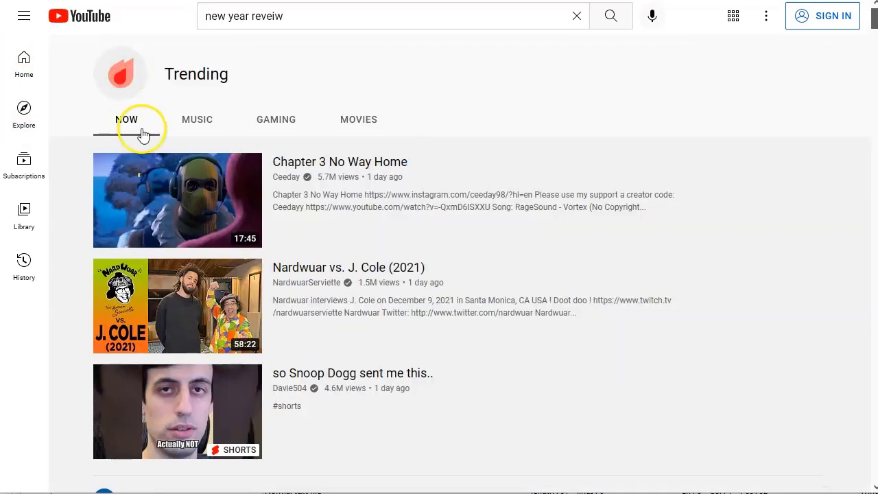
left_click(366, 121)
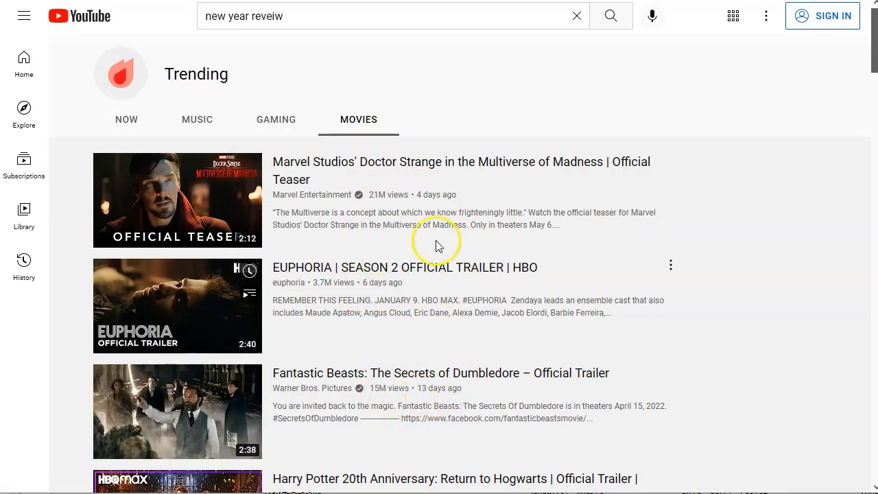
Step: Open the trailer "Fantastic Beasts: The Secrets of Dumbledore – Official Trailer", pause it and copy its share link
scroll(494, 243, "down", 2)
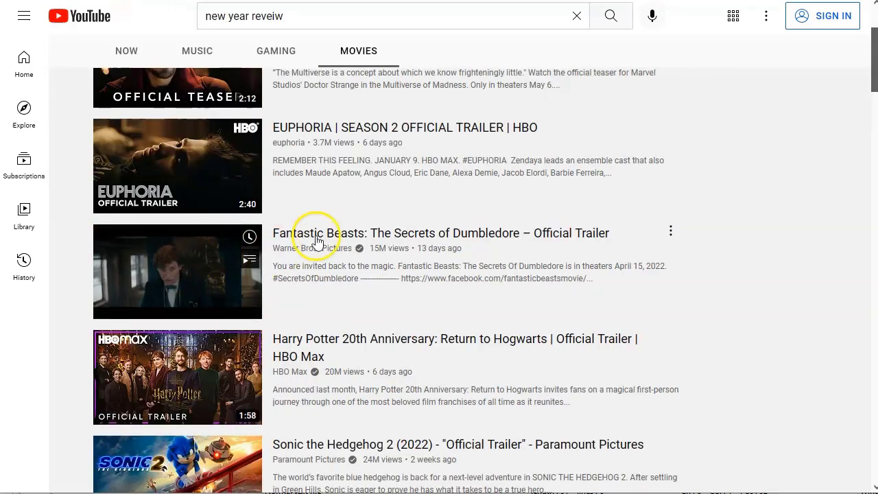
left_click(464, 237)
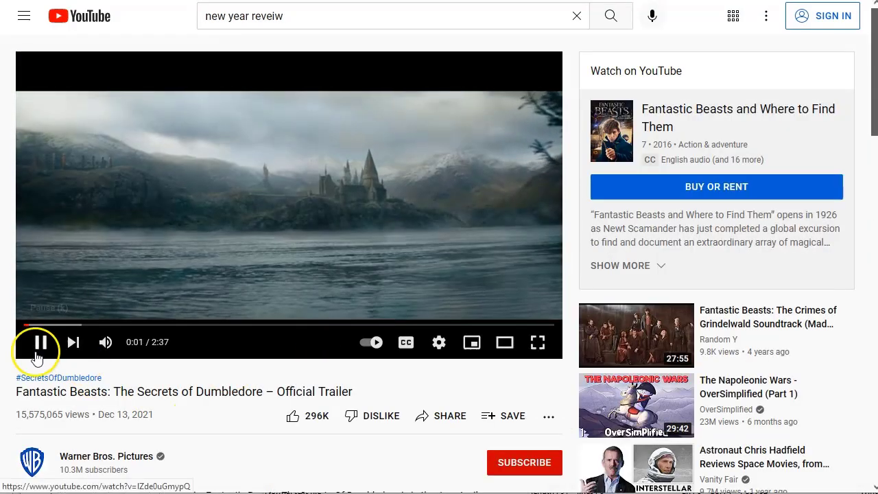
left_click(40, 342)
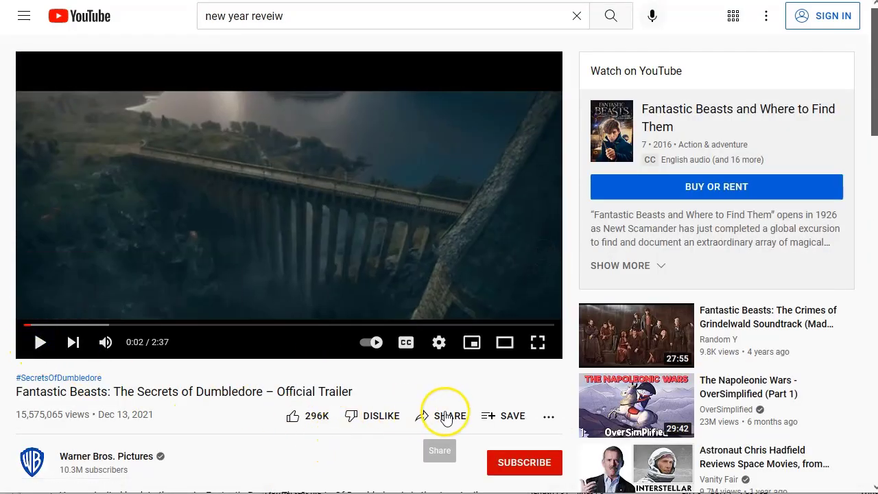
scroll(448, 416, "down", 1)
left_click(448, 347)
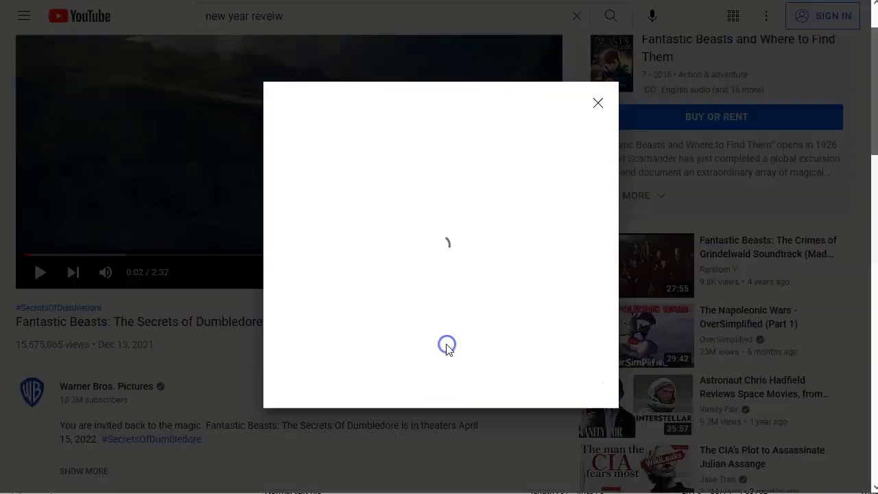
left_click(575, 278)
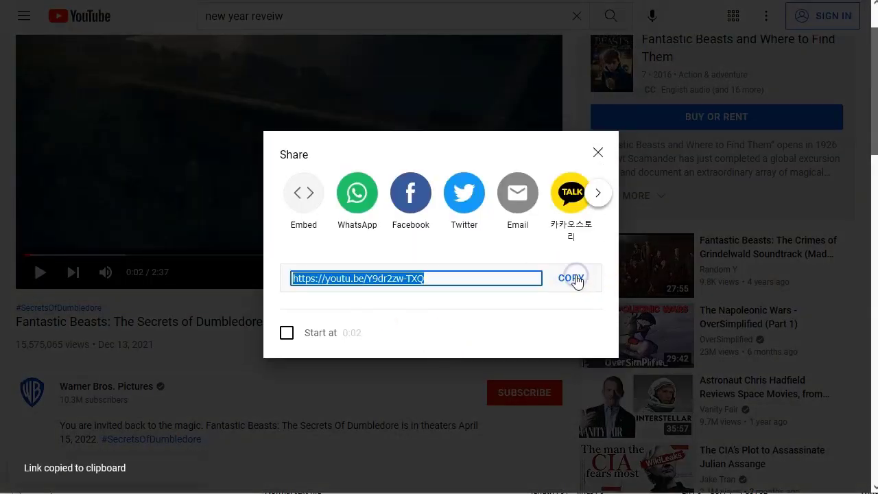
Step: Return to the text editor note, add the heading "Video enn inglés" and paste the trailer link below it
key("alt+Tab")
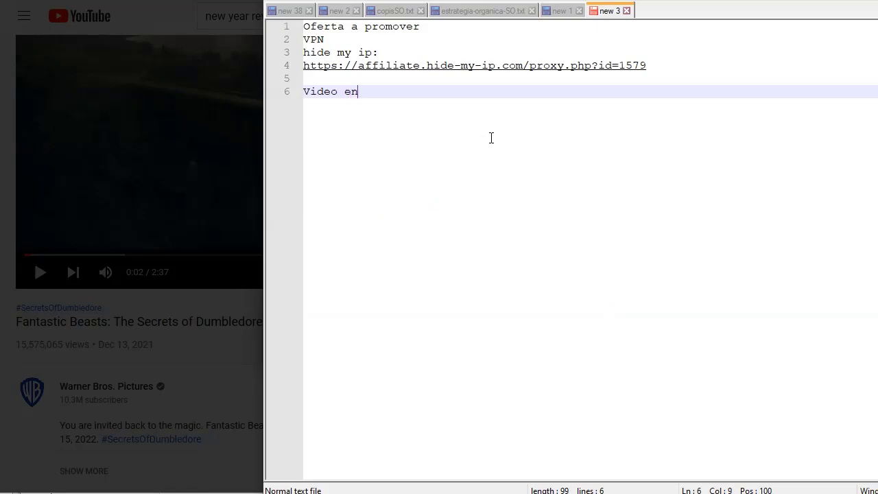
type("glés")
key("Return")
key("ctrl+v")
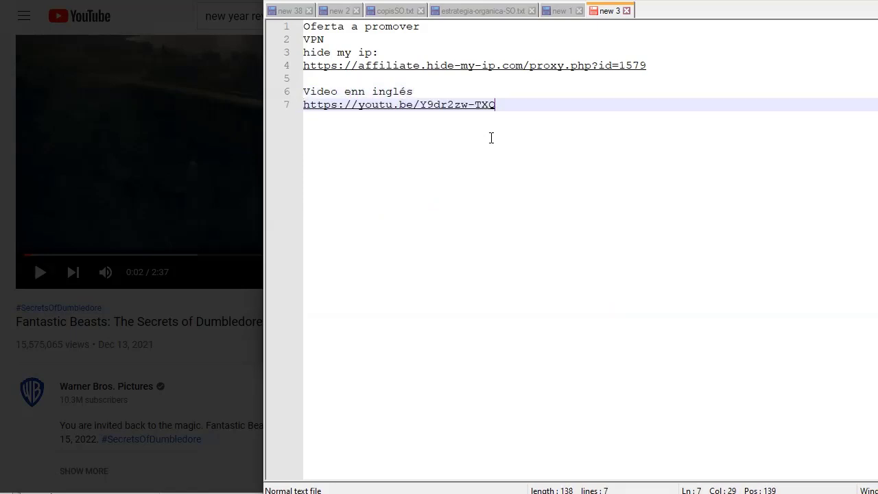
Step: Correct the video heading to "Video en inglés" and add two new lines below the trailer link
key("Up")
key("Left")
key("Left")
key("Left")
key("Left")
key("Left")
key("Left")
key("Left")
key("BackSpace")
left_click(525, 102)
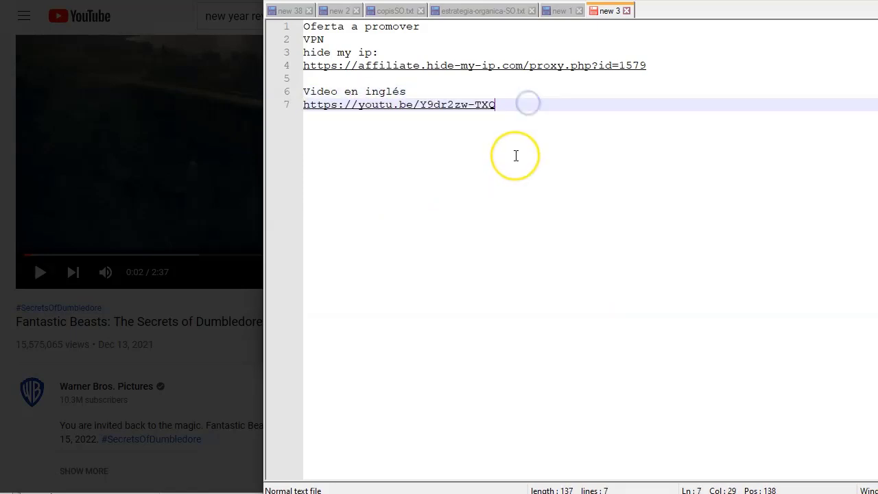
key("Return")
key("Return")
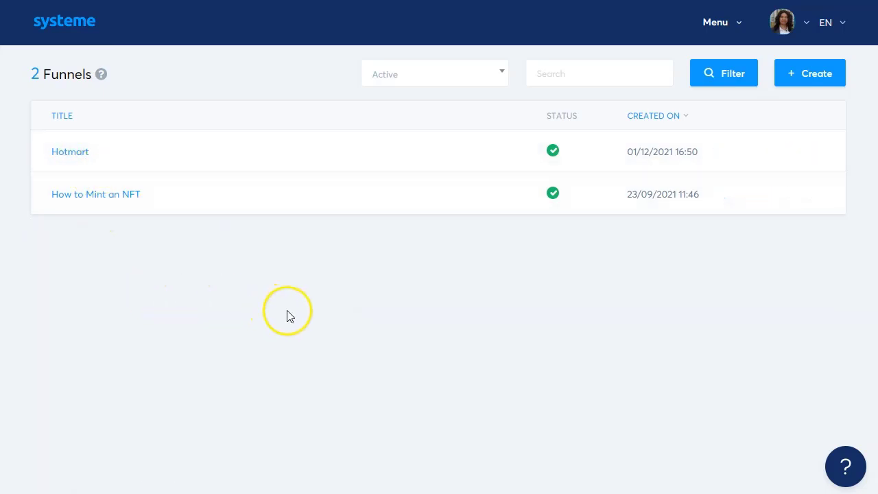
Step: Create a funnel named "VPN CPA" with the Build an audience goal and delete its Thank You / Download step
left_click(814, 79)
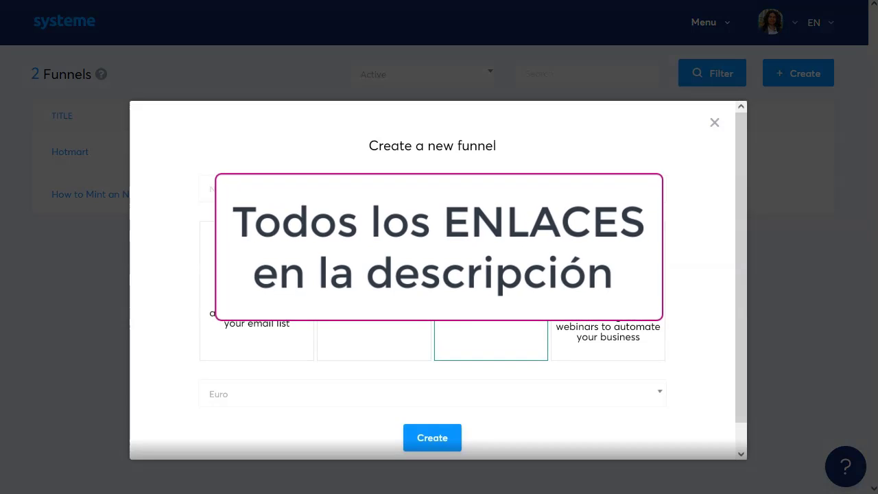
left_click(268, 280)
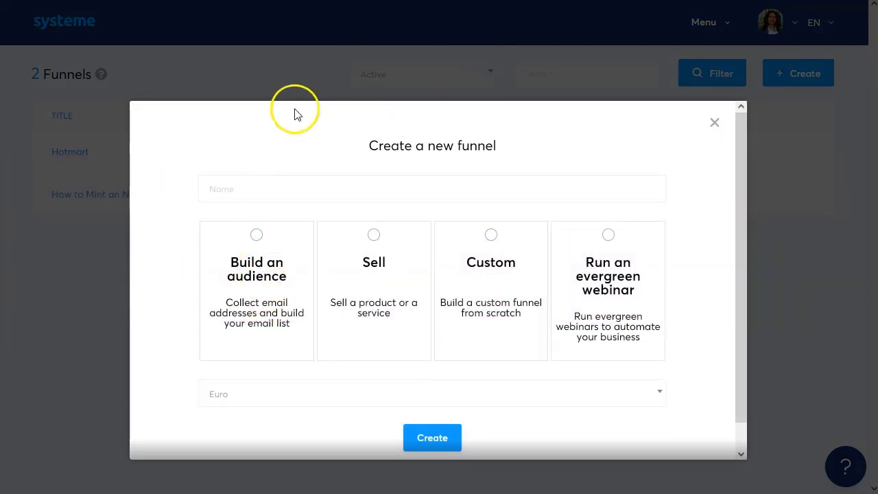
left_click(271, 188)
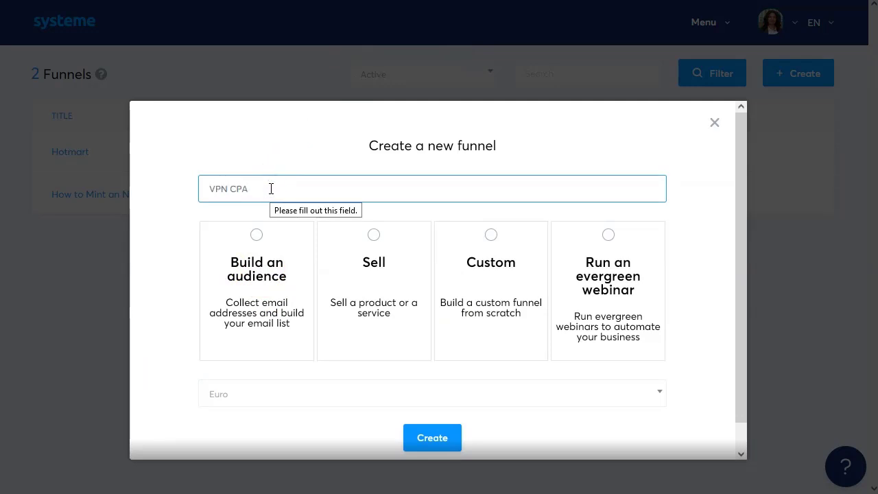
left_click(258, 243)
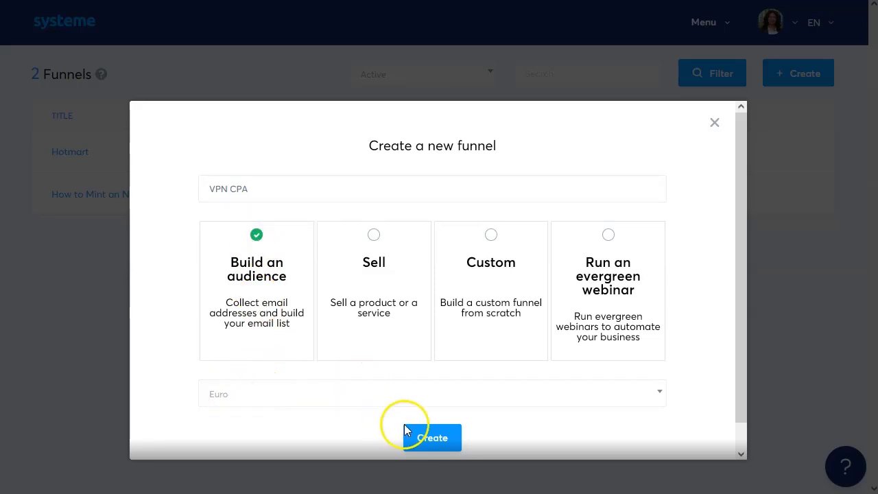
left_click(433, 439)
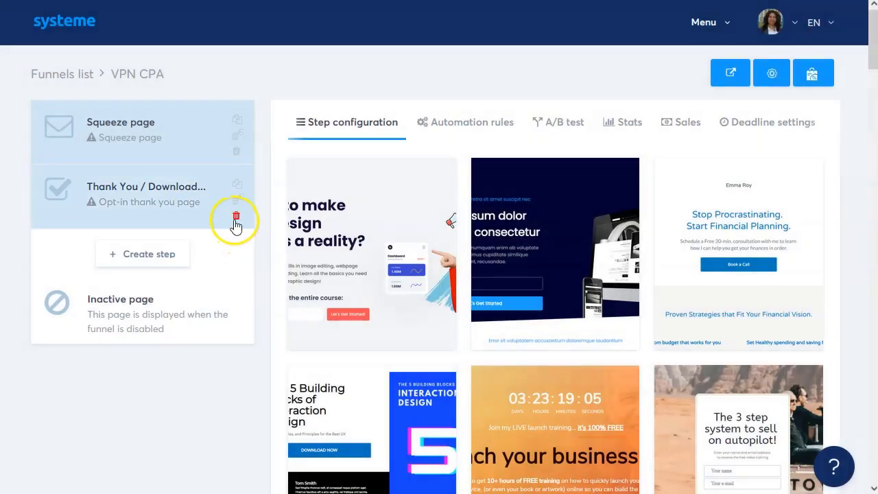
left_click(236, 219)
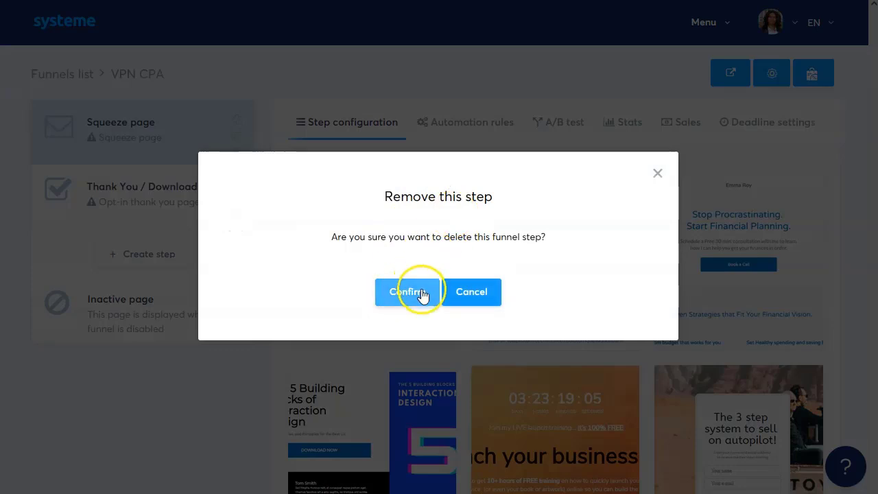
left_click(398, 297)
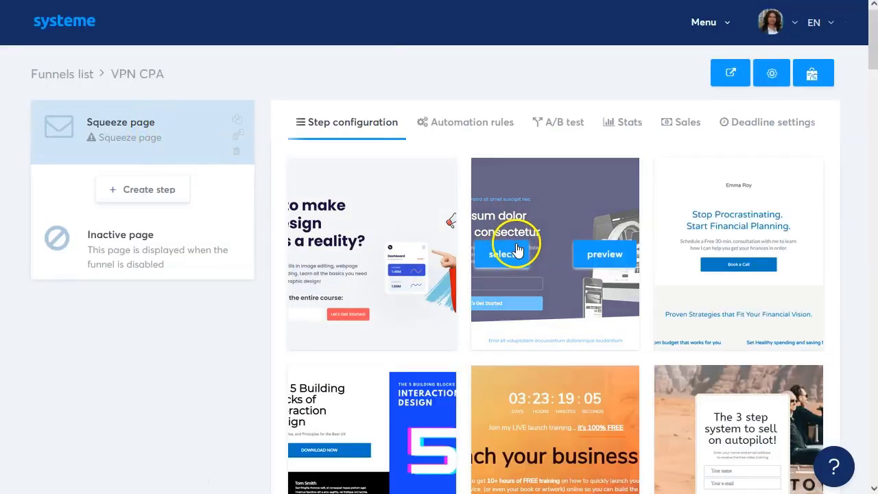
Step: Browse the squeeze page templates and choose the "Stop Procrastinating. Start Financial Planning." template
scroll(515, 245, "down", 6)
scroll(363, 275, "down", 4)
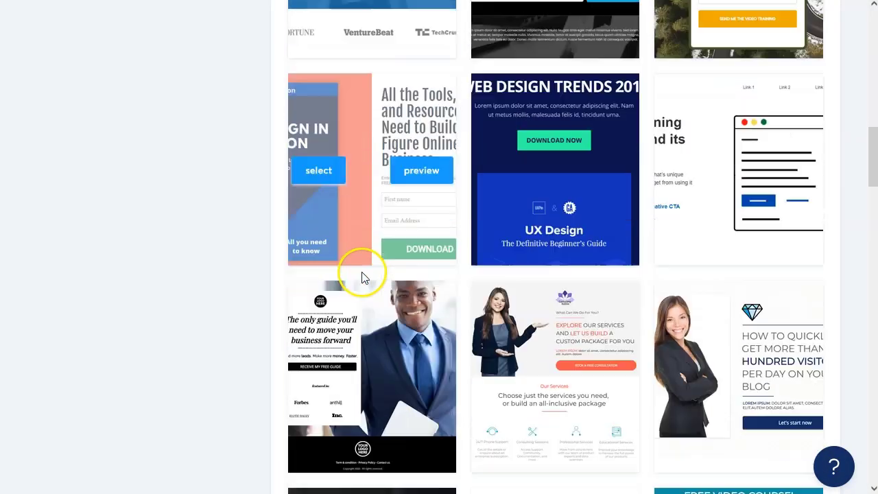
scroll(367, 312, "down", 3)
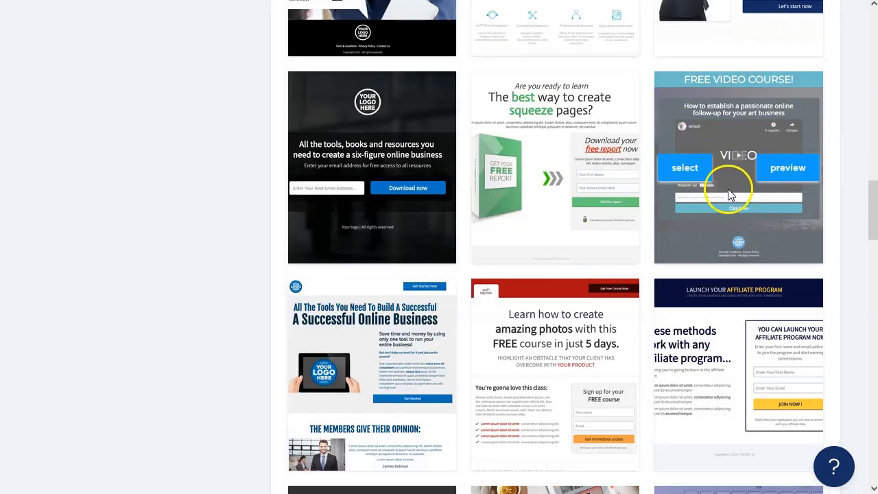
scroll(494, 316, "down", 10)
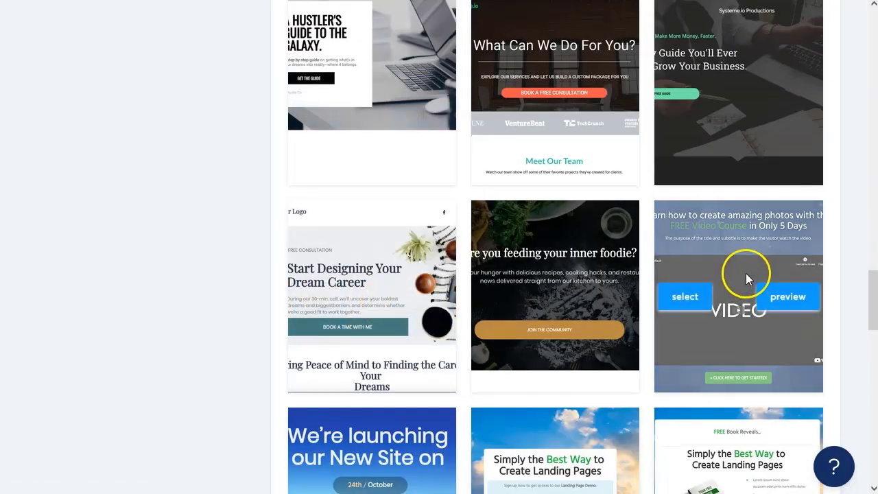
scroll(447, 295, "down", 5)
scroll(384, 316, "down", 5)
scroll(588, 280, "down", 3)
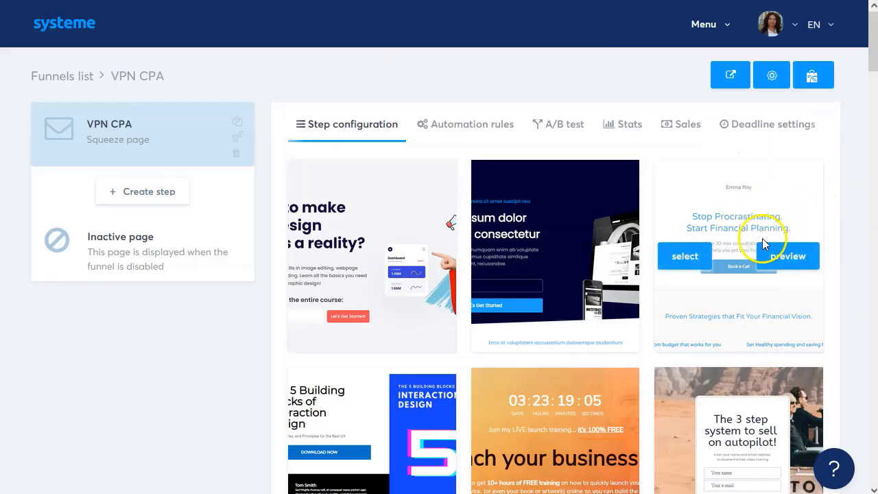
left_click(690, 260)
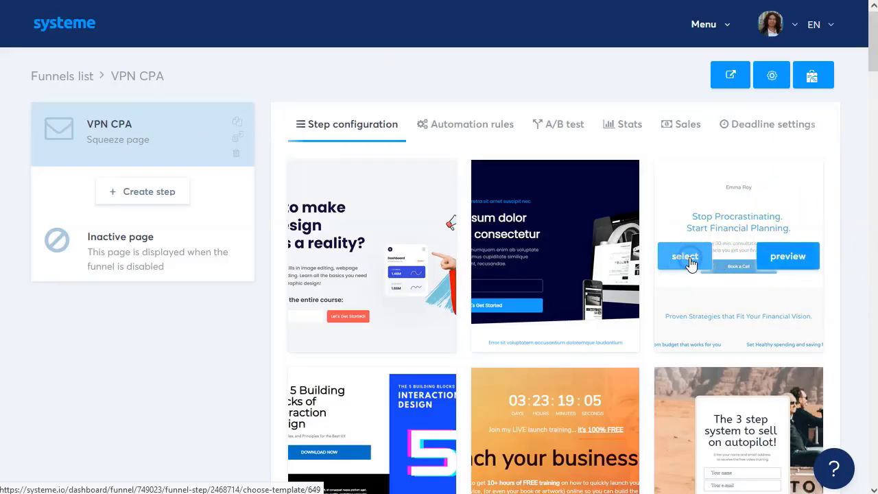
Step: Rename the squeeze page step as "VPN CPA" and save the step configuration
left_click(141, 139)
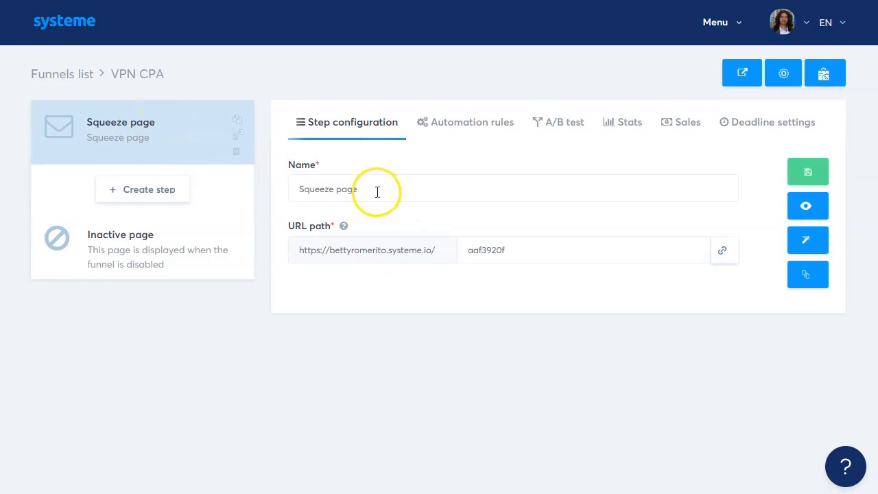
left_click_drag(378, 190, 149, 191)
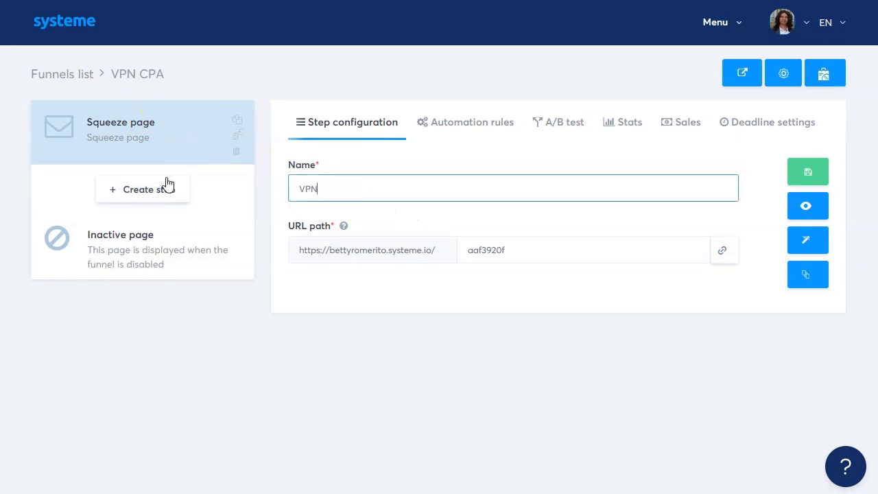
left_click(808, 172)
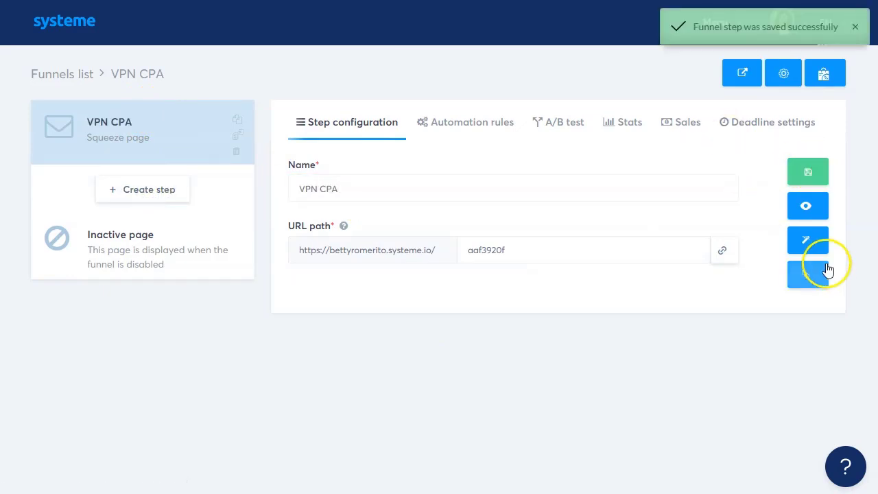
Step: Open the squeeze page in the page editor and delete the name text above the main headline
left_click(806, 241)
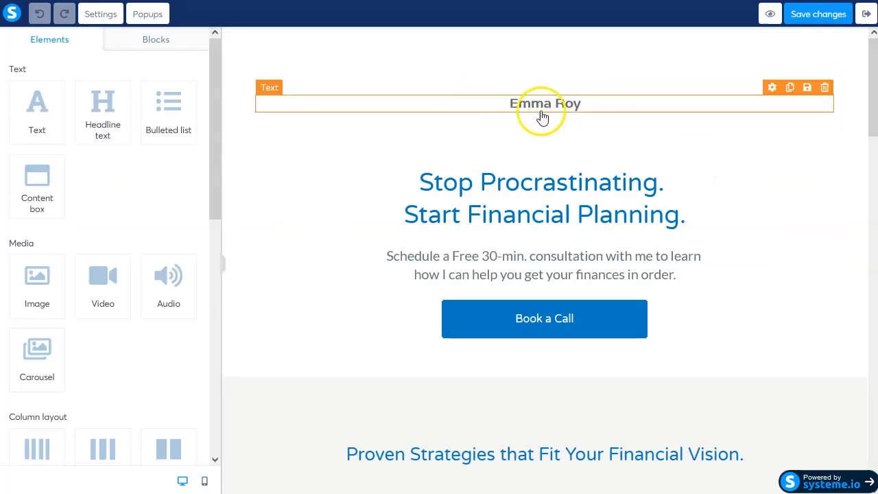
left_click(826, 88)
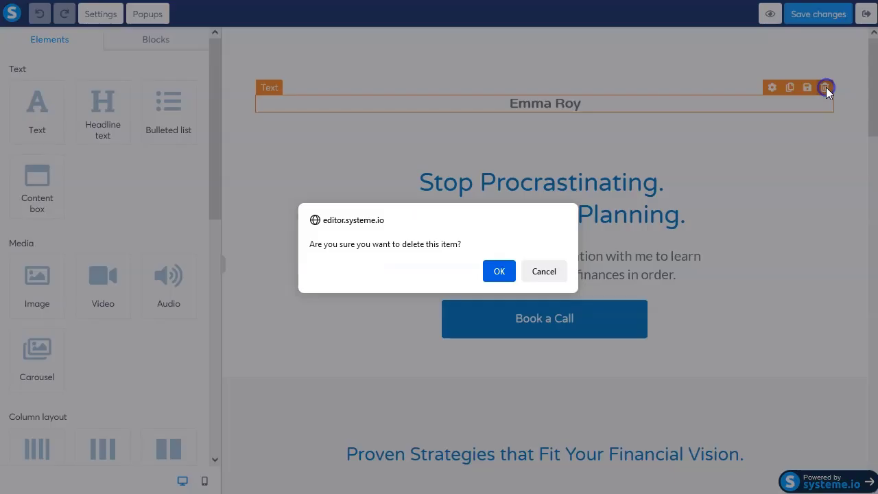
left_click(499, 272)
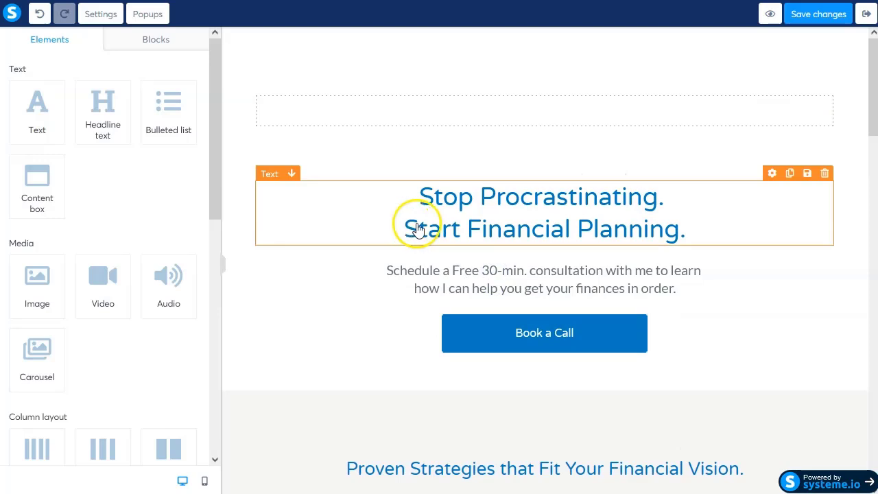
Step: Delete all sections below the "Book a Call" section, from "Proven Strategies" through the social icons footer
scroll(353, 292, "down", 3)
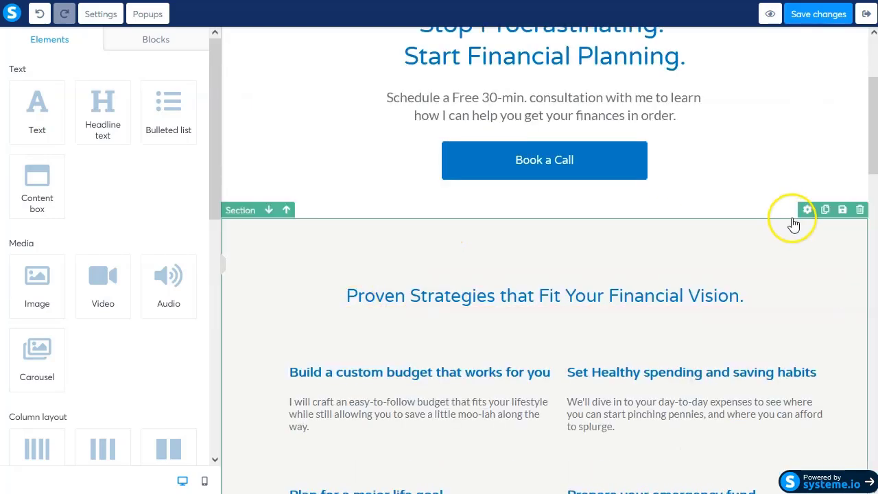
left_click(860, 211)
left_click(498, 270)
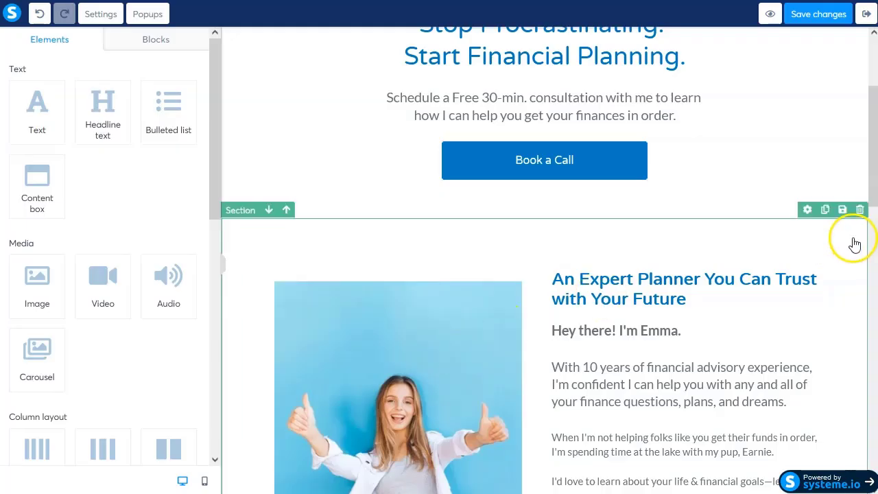
left_click(859, 210)
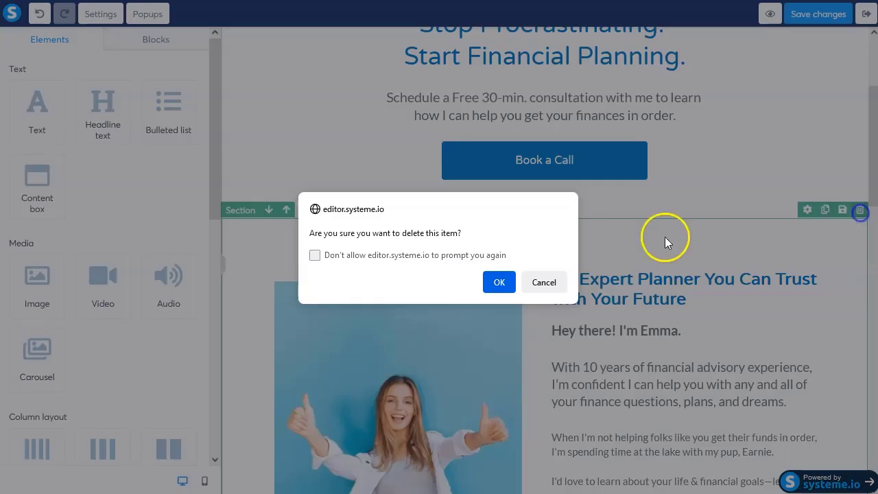
left_click(500, 283)
left_click(860, 209)
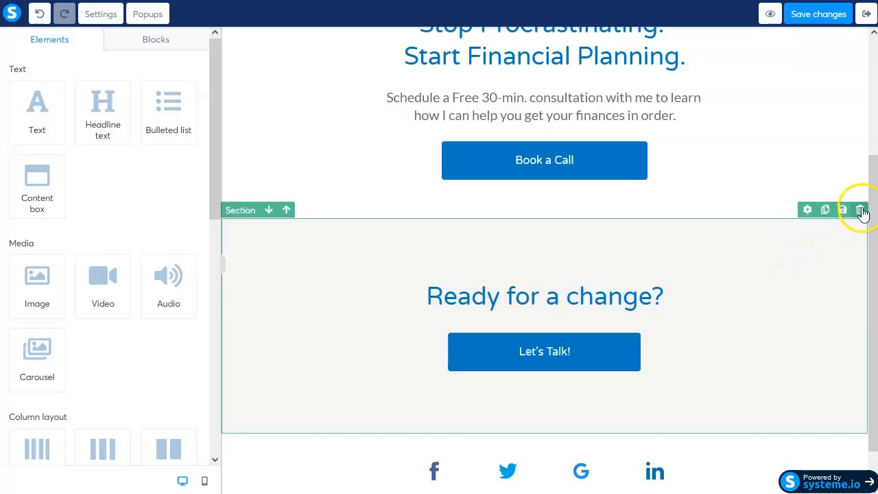
left_click(861, 209)
left_click(498, 281)
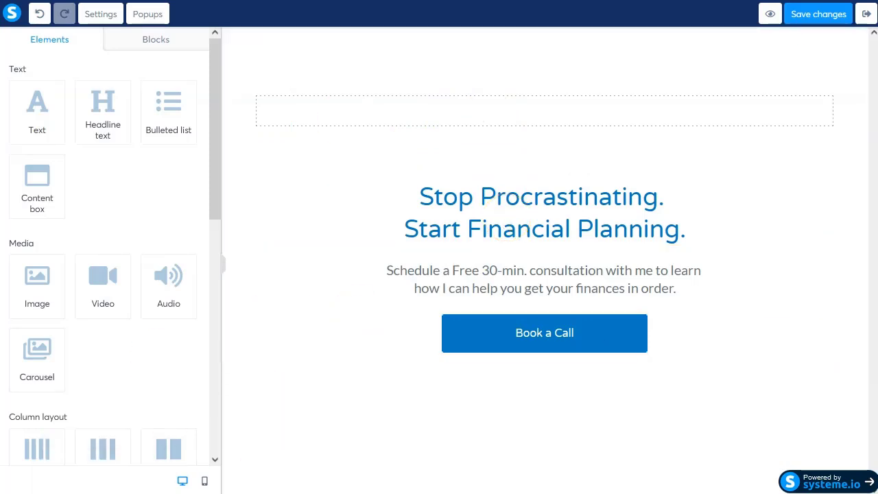
Step: Copy "Fantastic Beasts: The Secrets of Dumbledore" from the YouTube trailer's title and replace the squeeze page's main headline with it
mouse_move(170, 493)
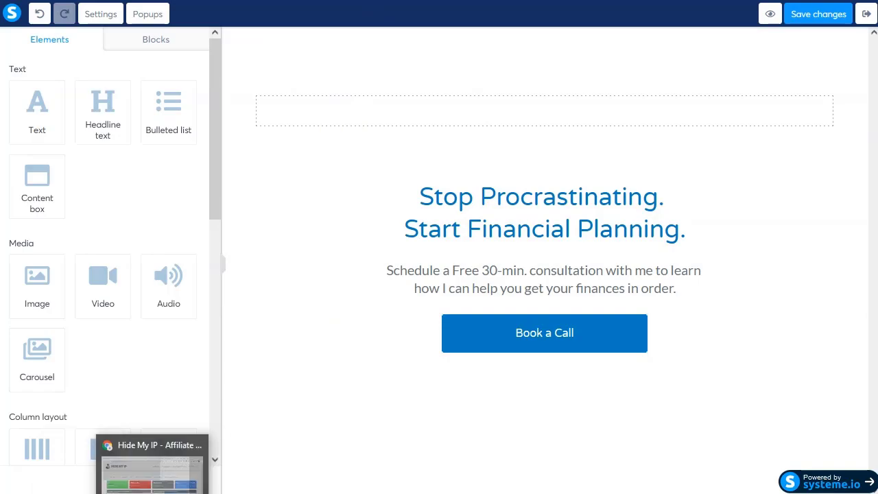
left_click(137, 474)
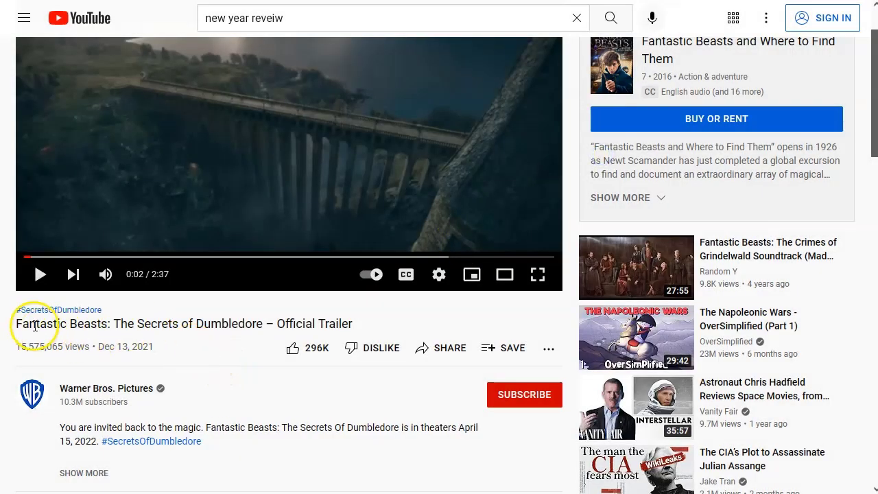
left_click_drag(15, 325, 175, 325)
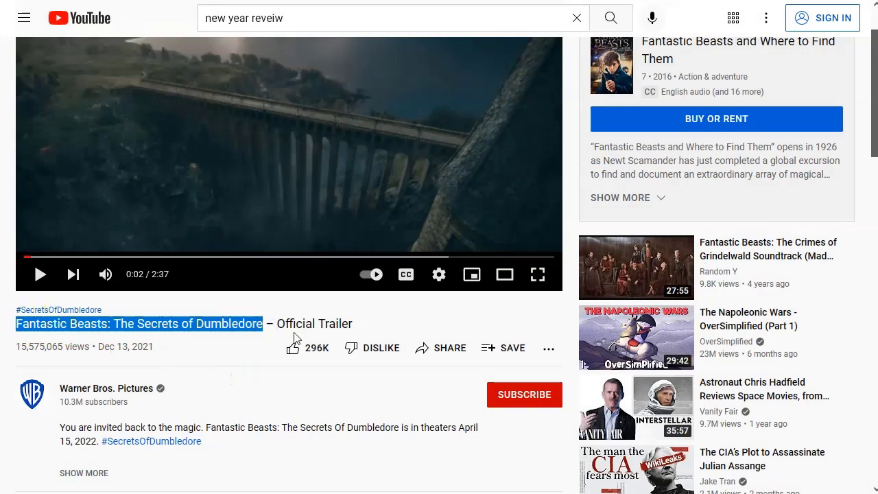
mouse_move(62, 490)
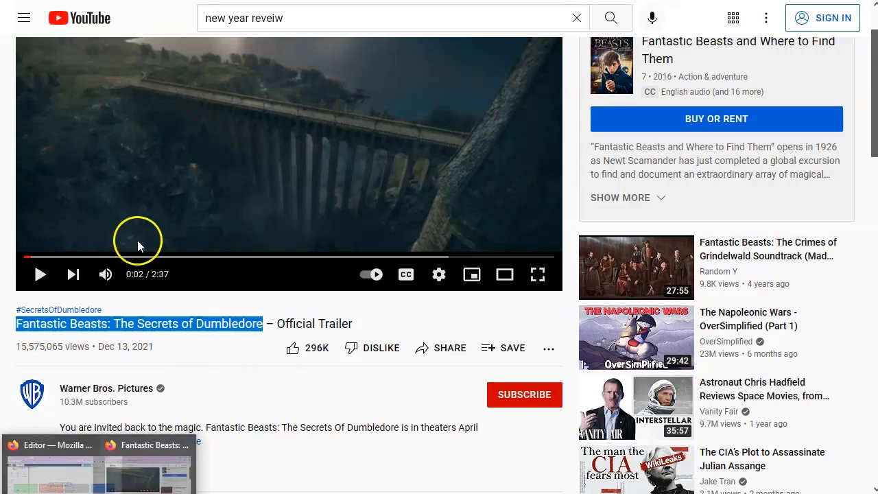
left_click(59, 456)
triple_click(515, 203)
left_click(646, 229, "shift")
left_click(693, 232, "shift")
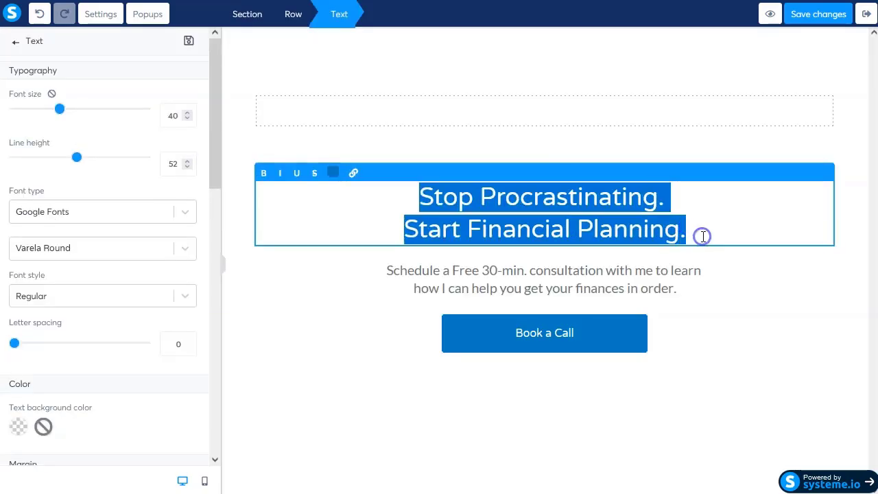
type("Fantastic Beasts: The Secrets of Dumbledore")
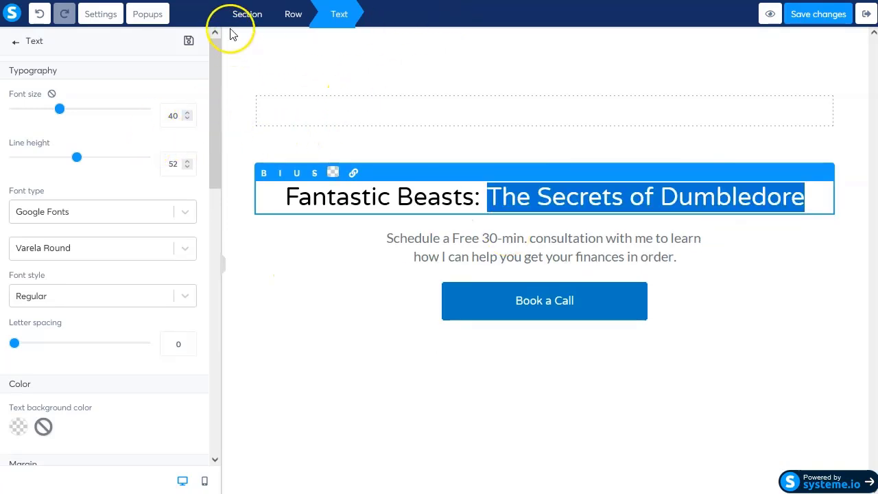
Step: Make "The Secrets of Dumbledore" in the headline bold and red
left_click(265, 176)
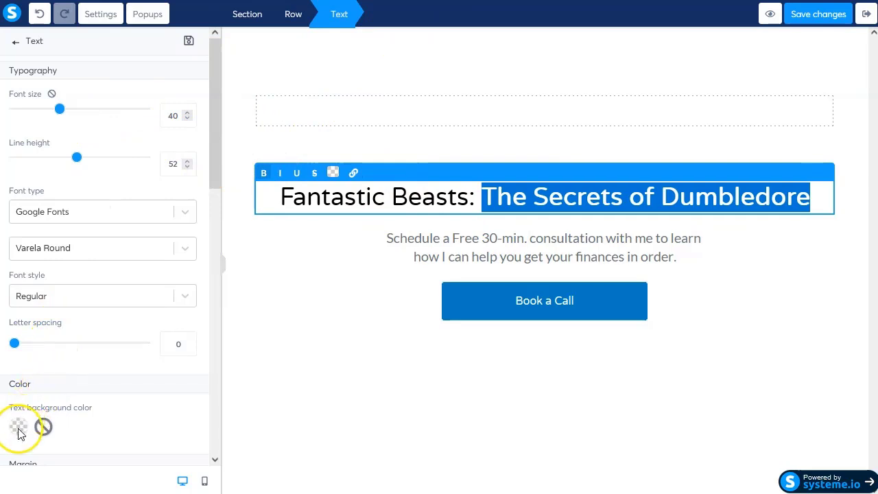
left_click(332, 173)
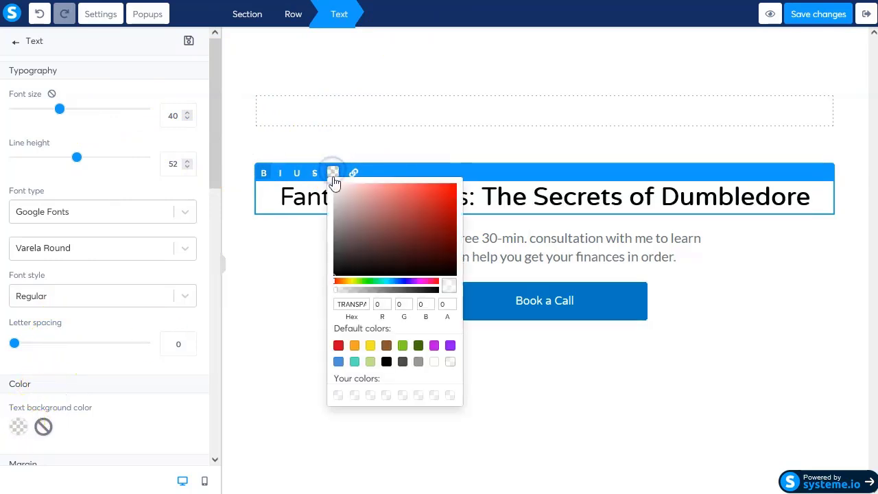
left_click(339, 346)
Step: Replace the text below the headline with "You are invited back to the magic. Fantastic Beasts: The Secrets Of Dumbledore" copied from the YouTube trailer's description
left_click(511, 244)
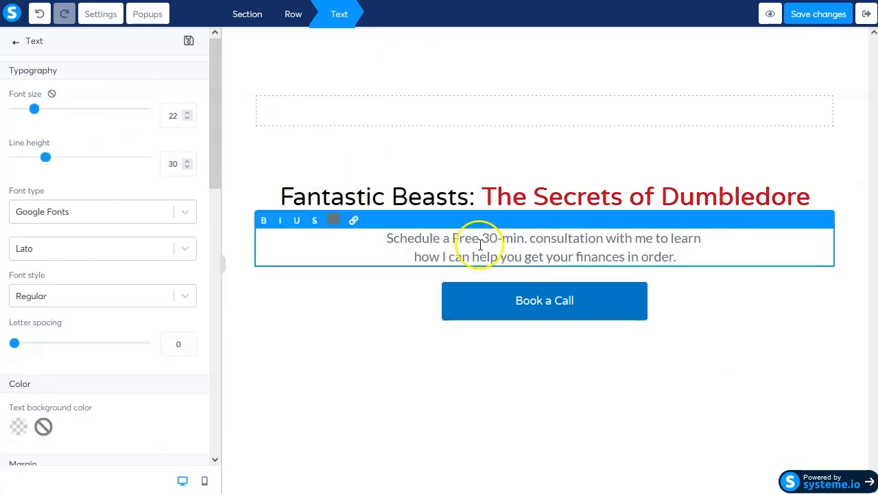
left_click_drag(384, 237, 677, 258)
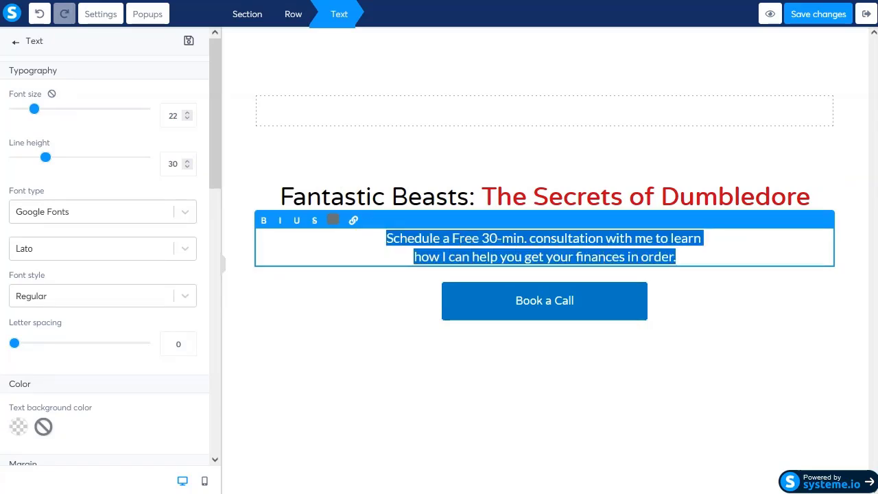
key("alt+Tab")
left_click_drag(58, 218, 329, 220)
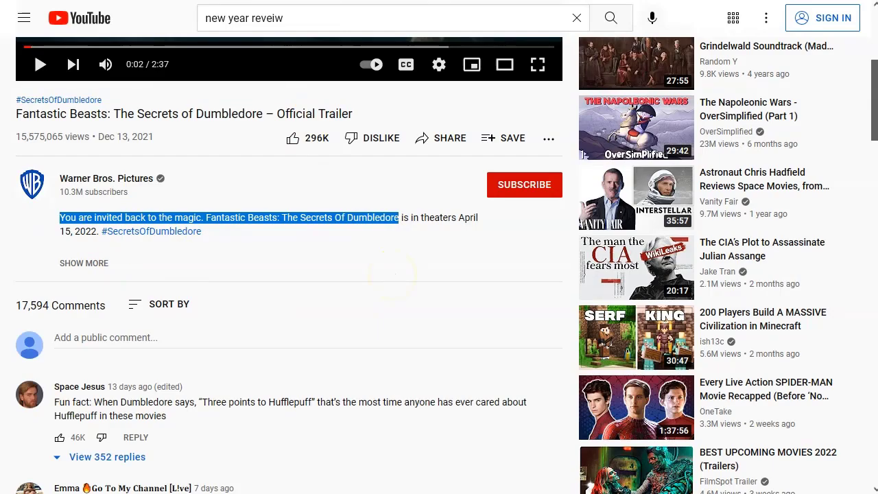
key("ctrl+c")
key("alt+Tab")
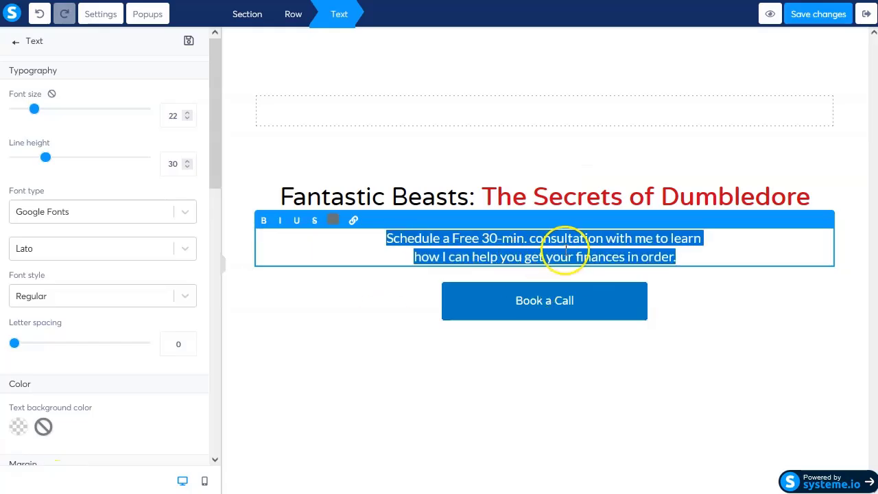
key("ctrl+v")
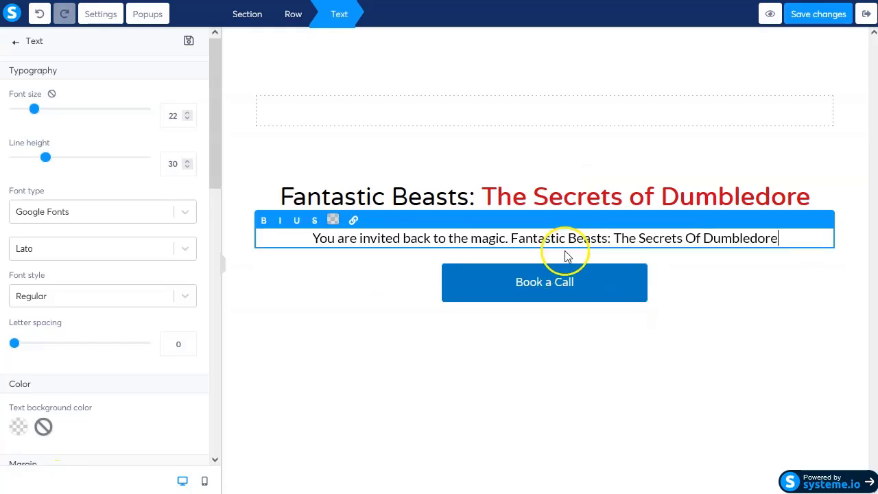
left_click(722, 332)
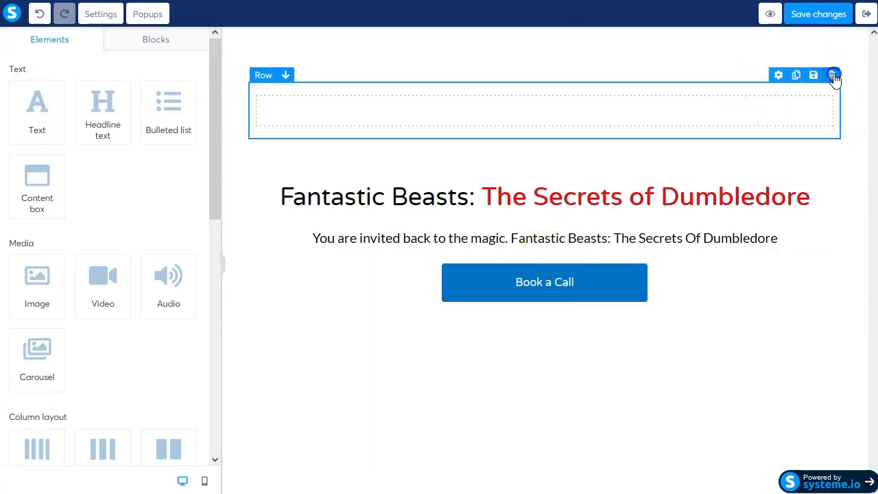
Step: Delete the empty row above the headline and the "Book a Call" button
left_click(833, 76)
left_click(500, 272)
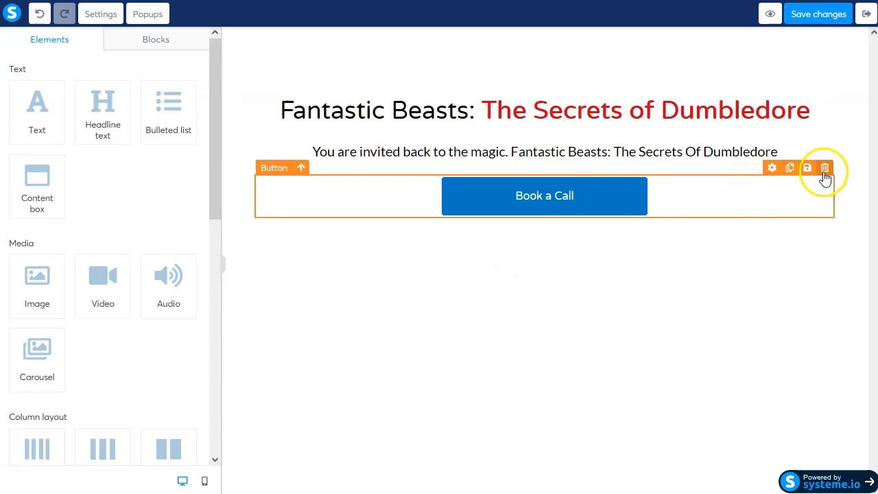
left_click(824, 171)
left_click(500, 278)
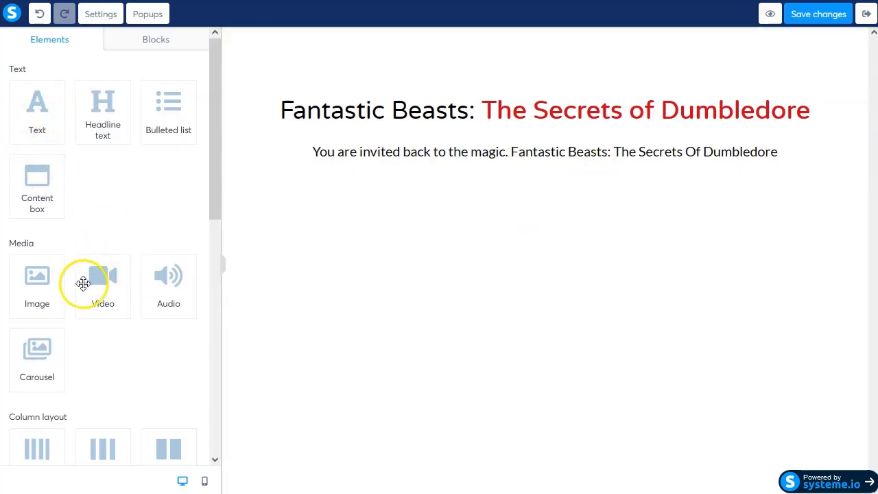
left_click_drag(103, 274, 543, 203)
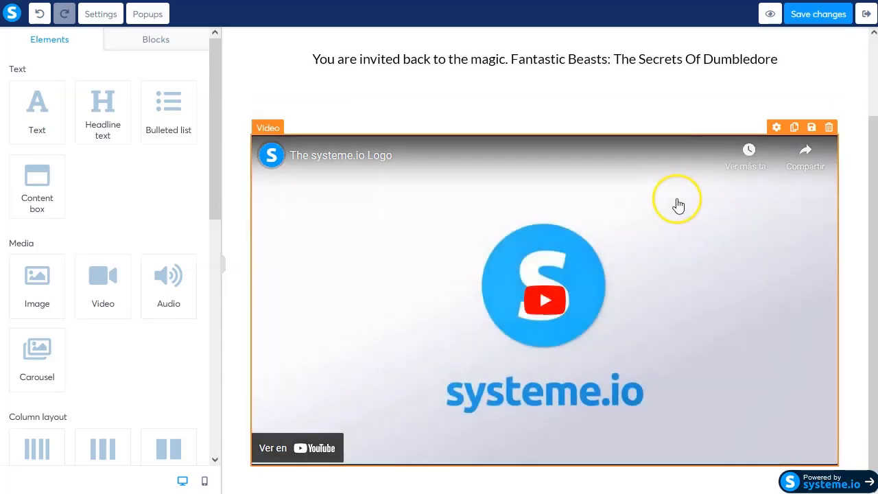
left_click(777, 128)
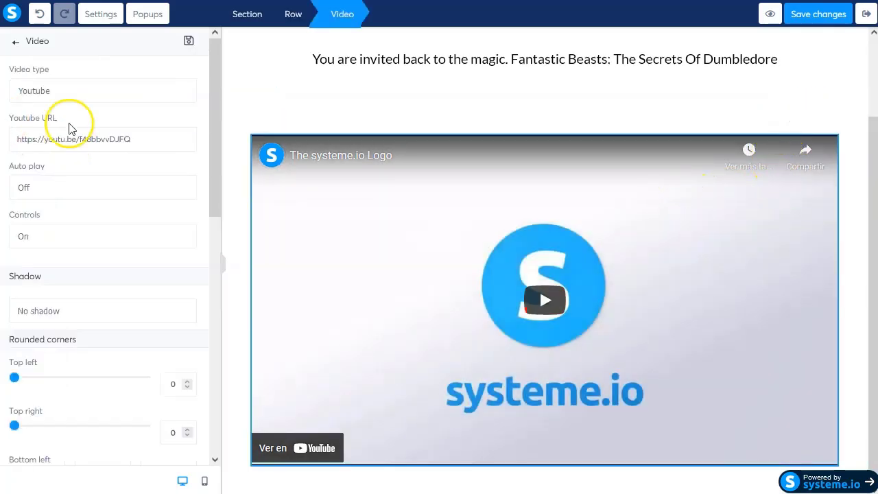
key("ctrl+a")
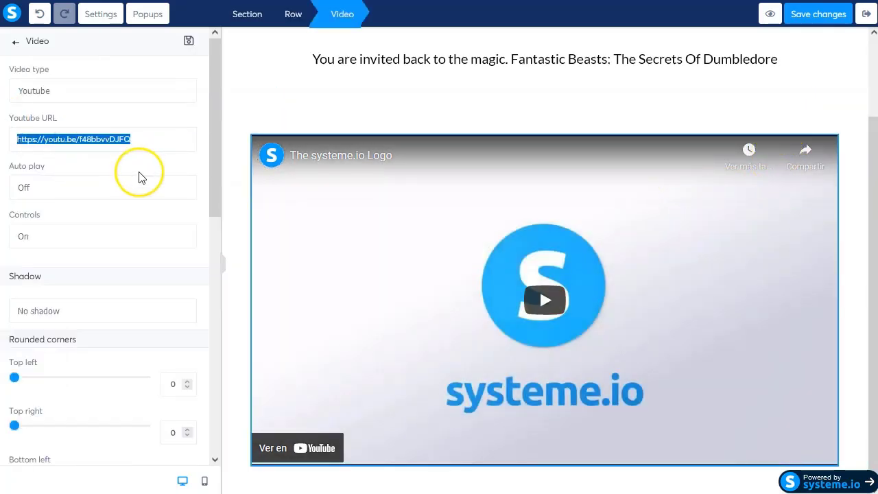
key("BackSpace")
key("alt+Tab")
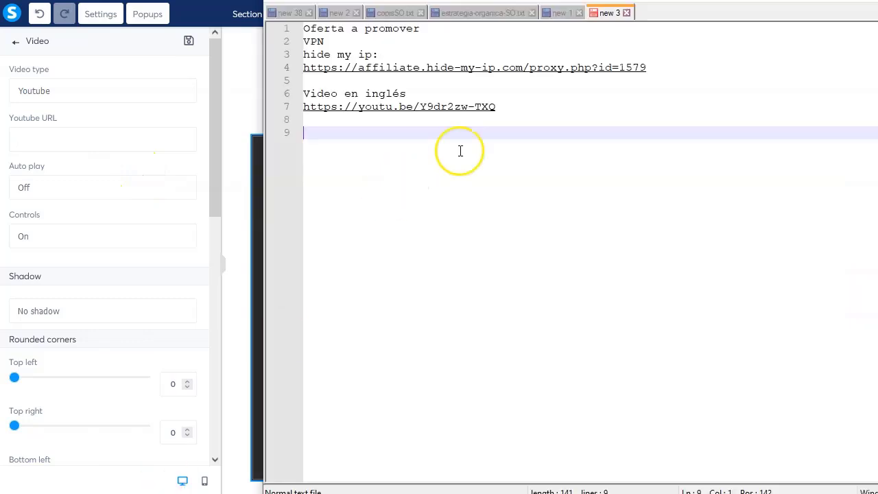
left_click(505, 108)
key("shift+Home")
left_click(78, 135)
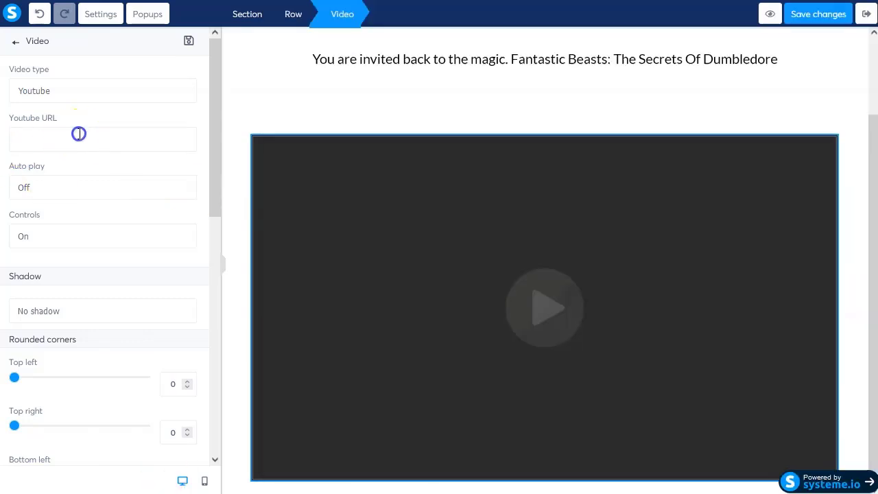
key("ctrl+v")
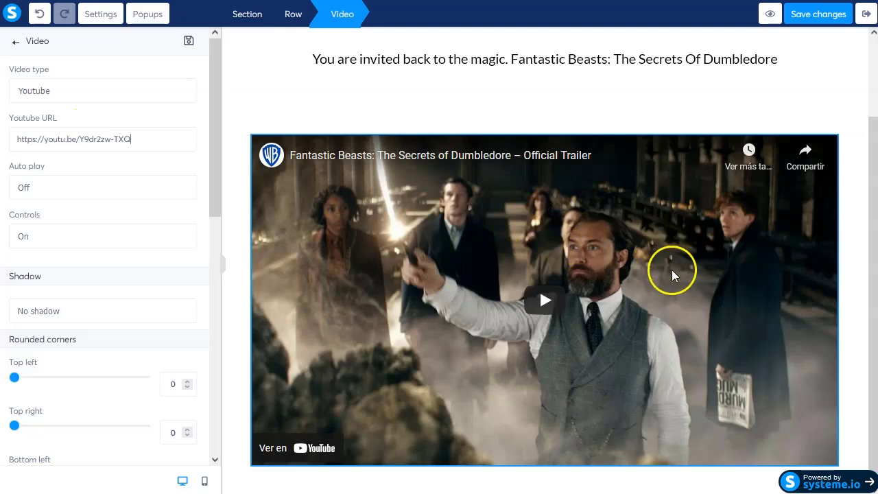
left_click(618, 103)
Step: Set the top padding of the section containing the trailer video to 0
scroll(544, 82, "up", 2)
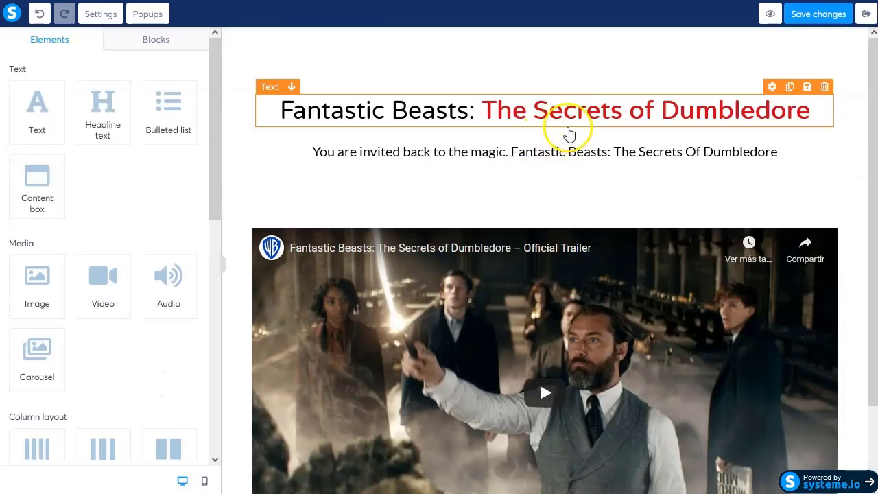
left_click(557, 206)
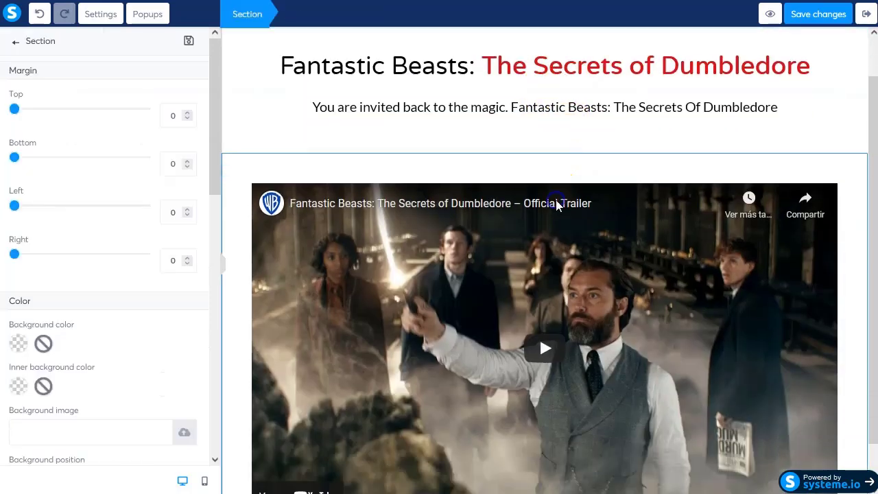
scroll(556, 165, "down", 2)
scroll(58, 218, "down", 8)
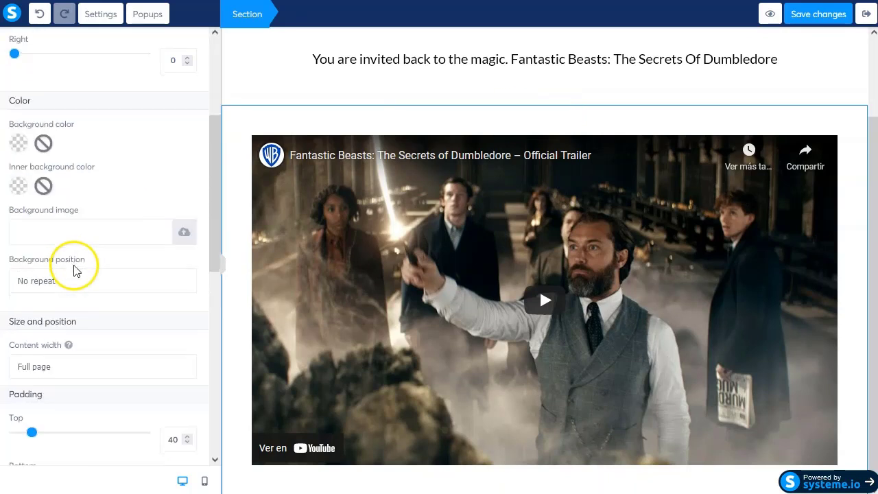
scroll(75, 274, "up", 2)
left_click(176, 245)
type("0")
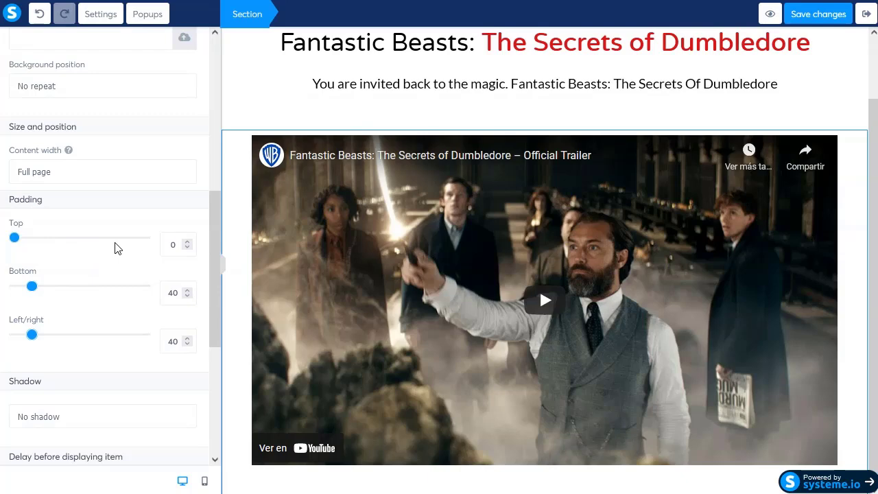
Step: Set the bottom padding of the headline section to 0
left_click(506, 74)
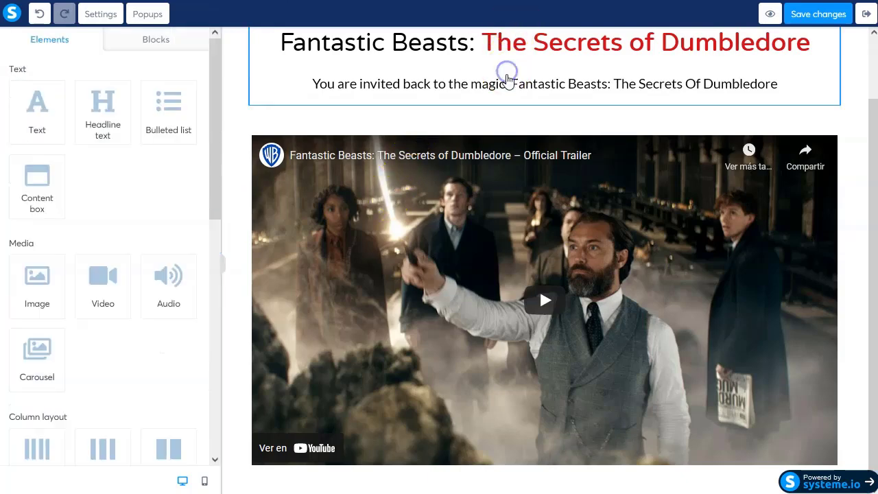
scroll(126, 287, "down", 5)
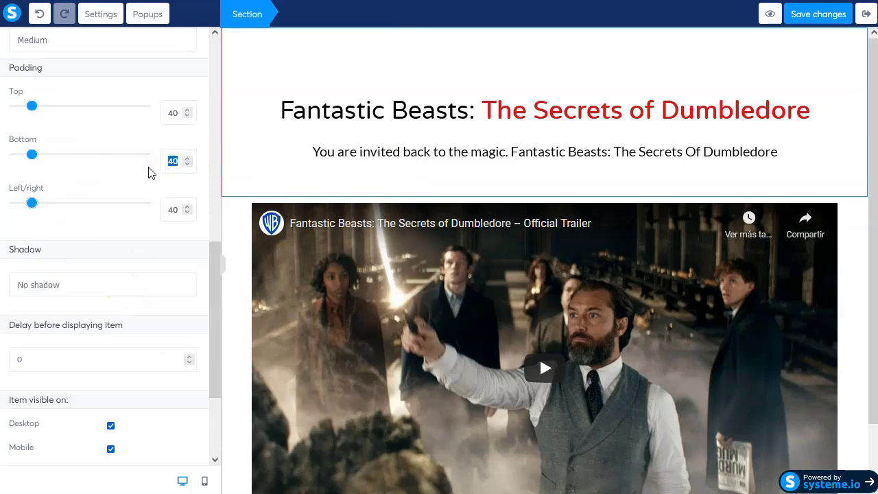
type("0")
left_click(228, 226)
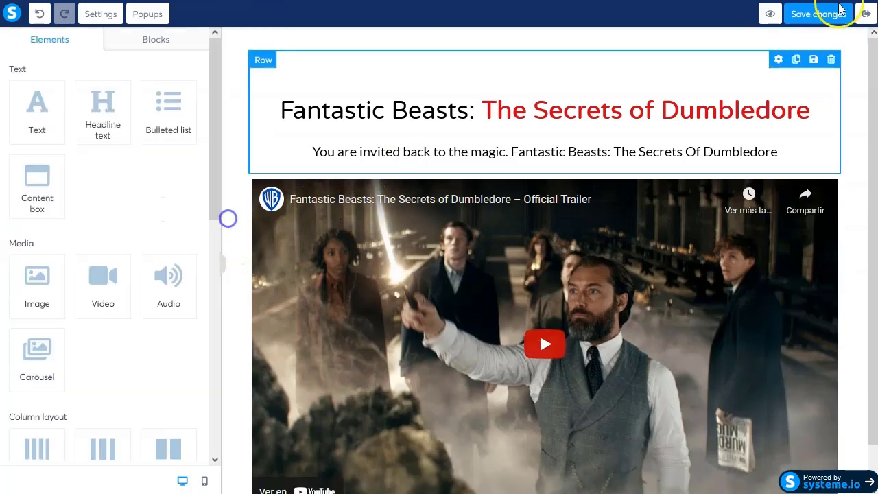
Step: Save the page changes and preview the squeeze page with its subscription popup
left_click(817, 13)
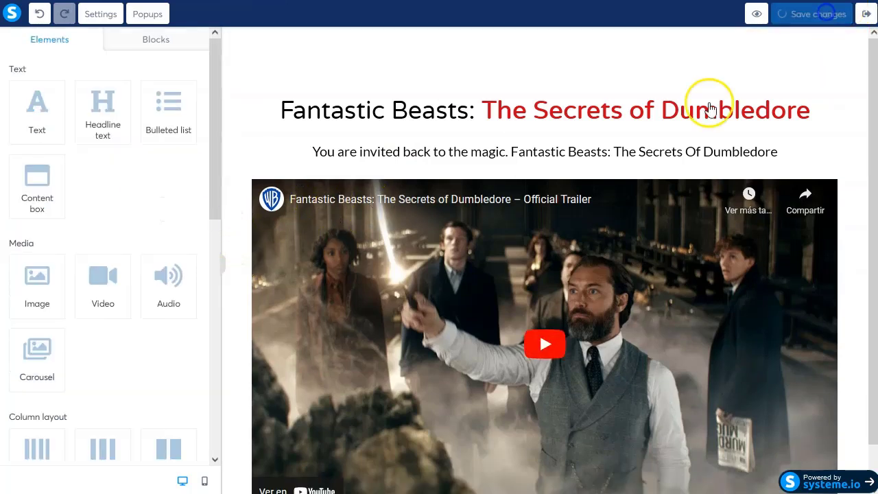
left_click(769, 15)
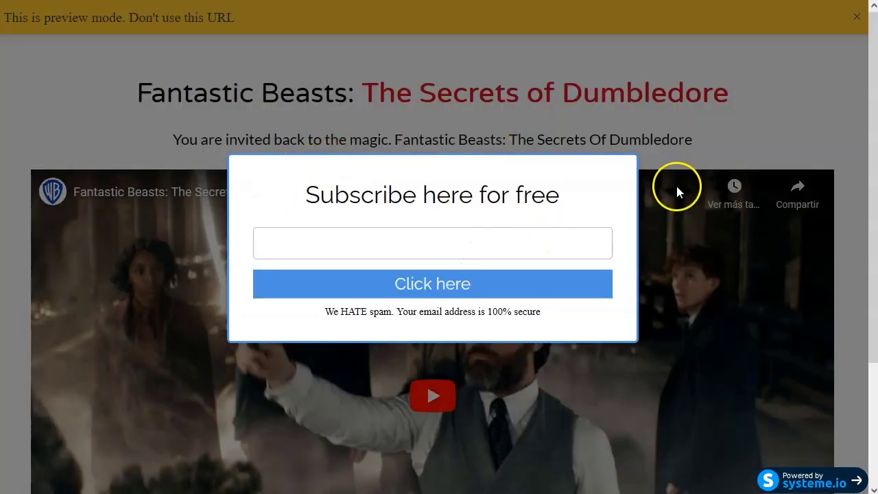
scroll(443, 253, "down", 3)
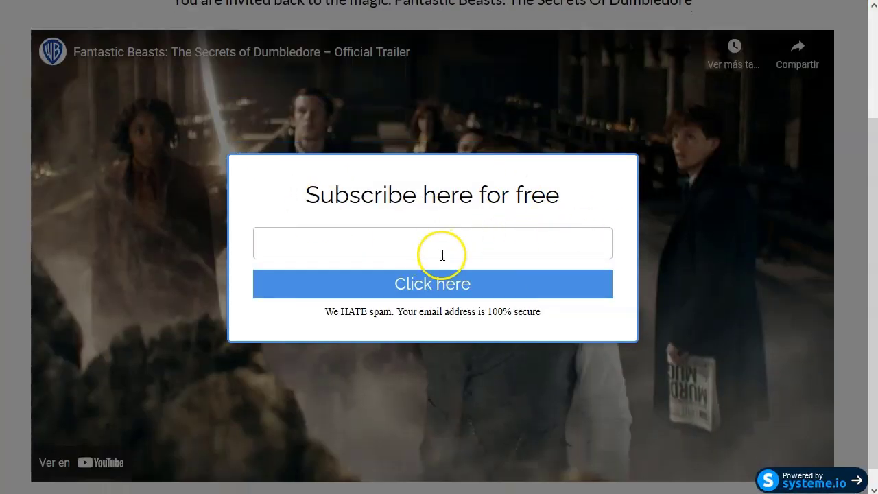
scroll(476, 293, "up", 3)
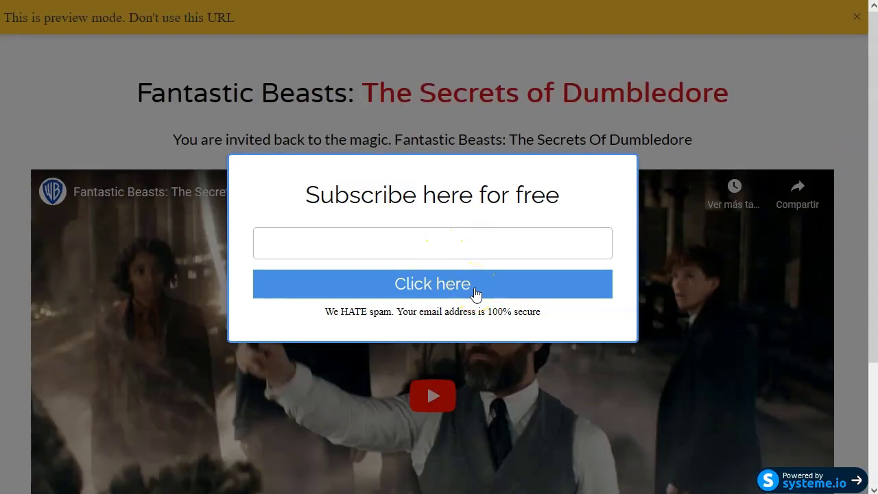
scroll(476, 294, "down", 3)
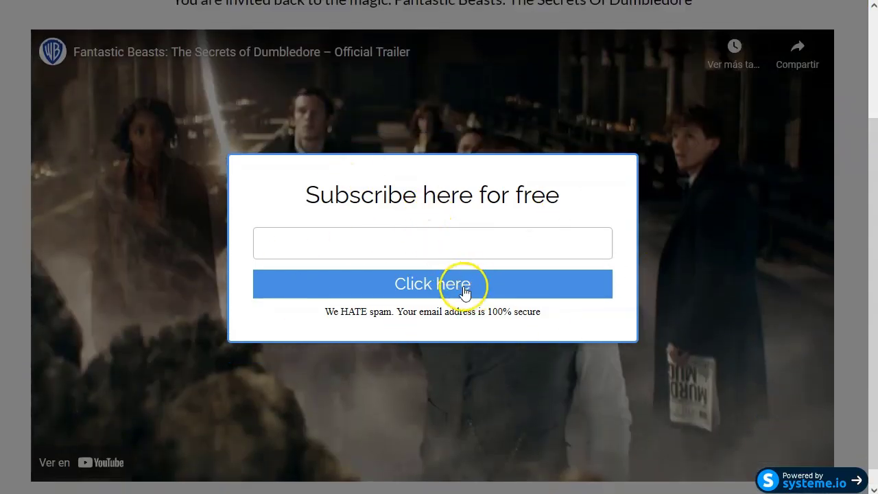
scroll(465, 293, "up", 3)
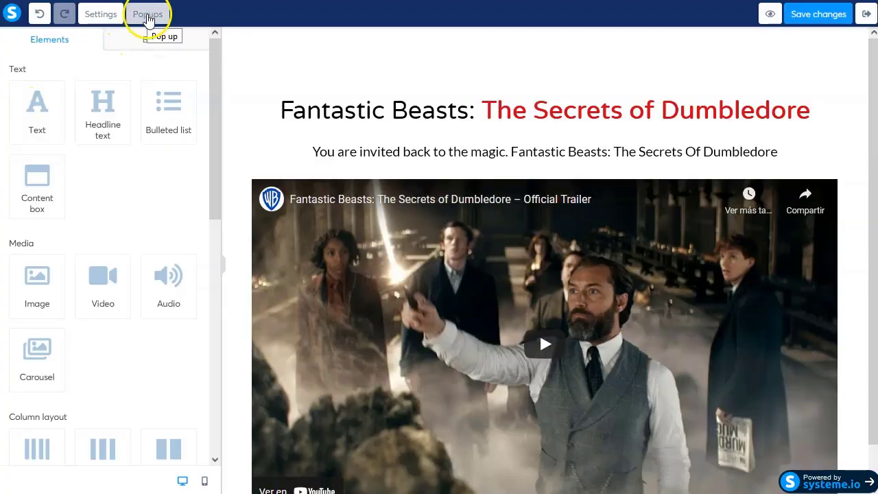
Step: Replace the page's existing popup with a newly added one and open the new popup's settings
left_click(148, 15)
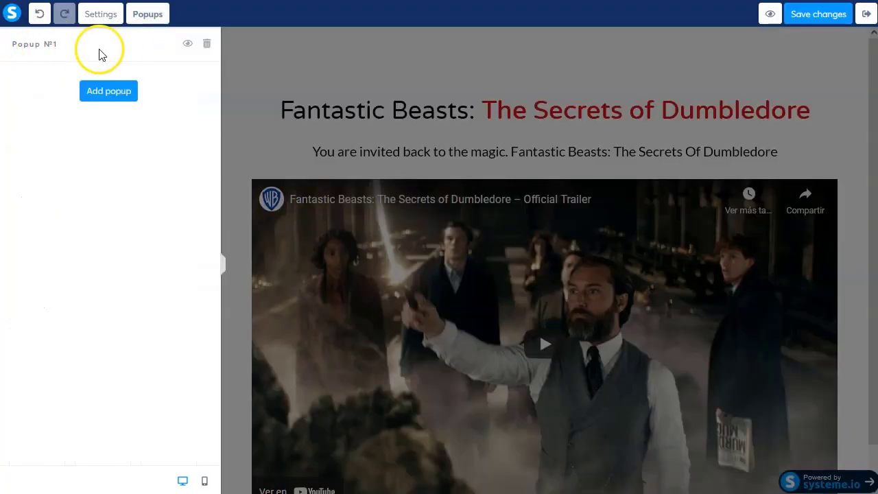
left_click(198, 49)
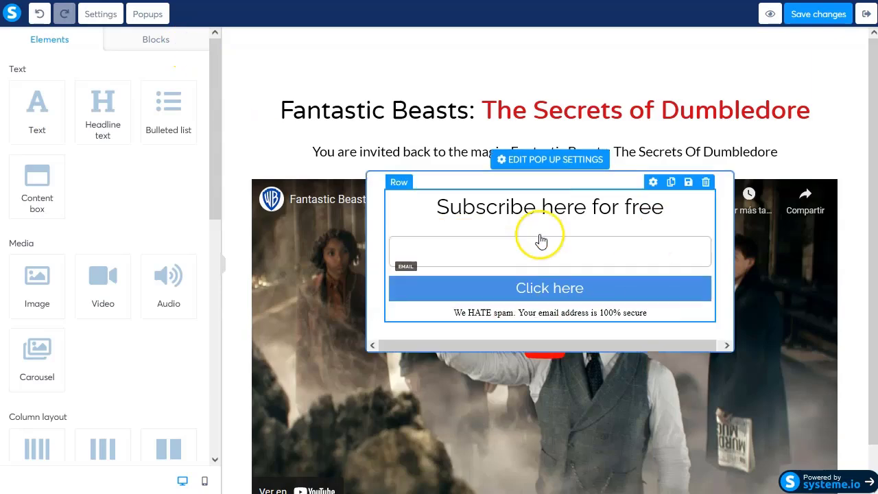
left_click(147, 14)
left_click(205, 52)
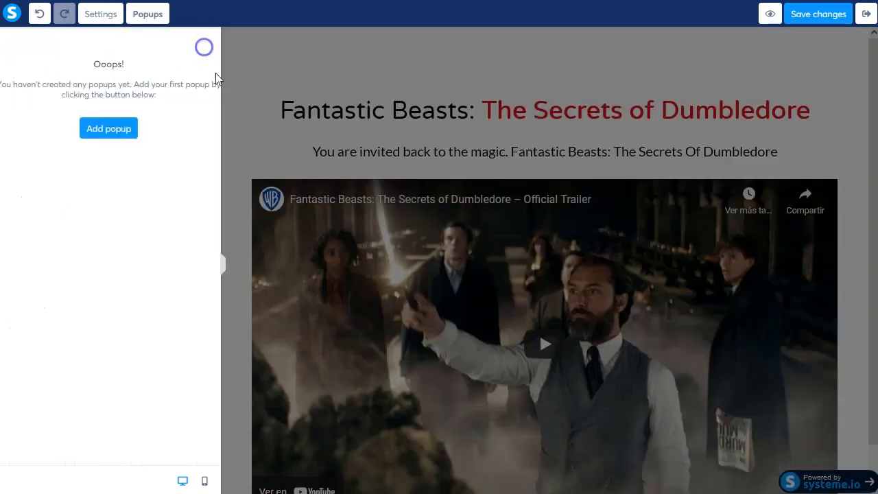
left_click(96, 134)
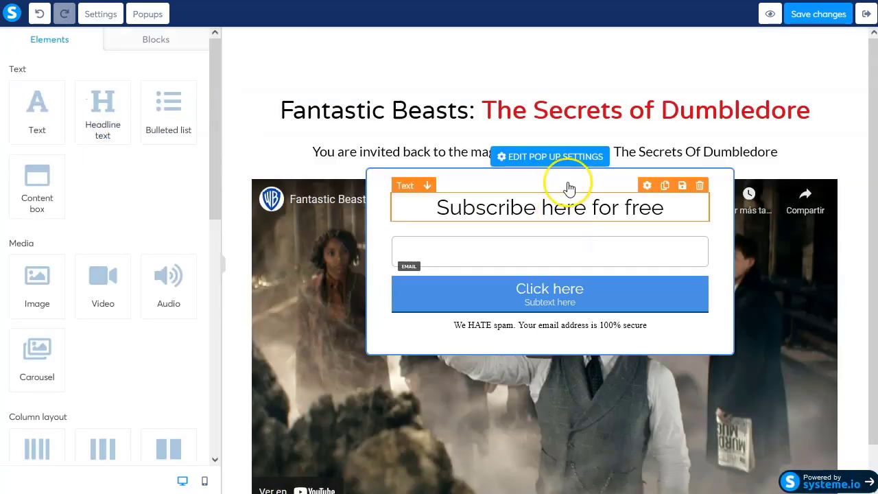
left_click(557, 158)
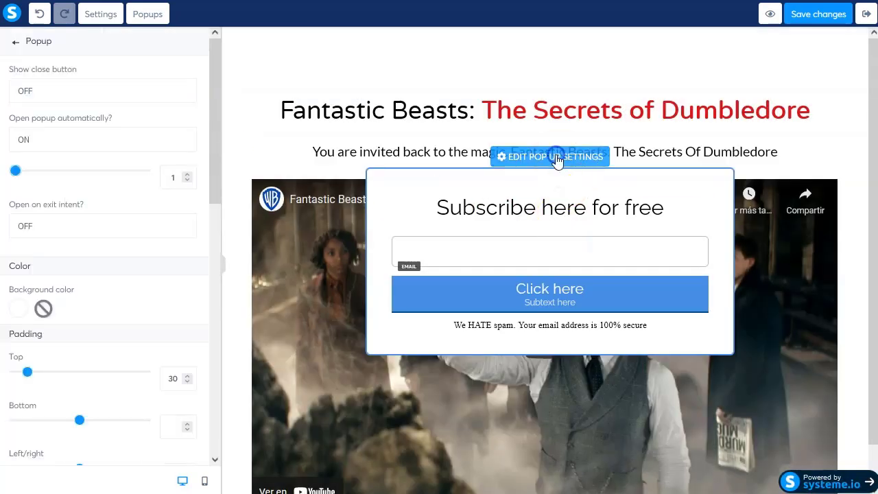
Step: Try showing the popup's close button, and set the option back to OFF
left_click(49, 93)
left_click(39, 129)
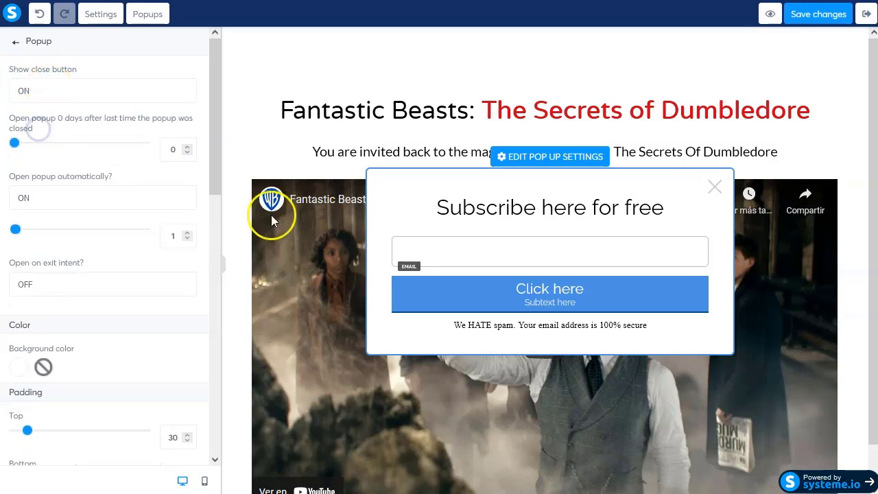
left_click(94, 87)
left_click(41, 113)
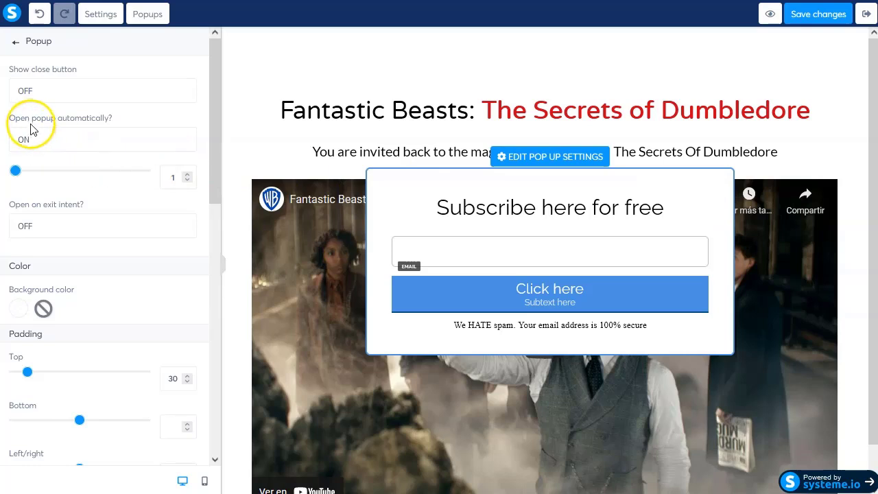
Step: Switch the popup's automatic opening OFF and back ON, giving a delay of 10 with exit intent ON
left_click(87, 141)
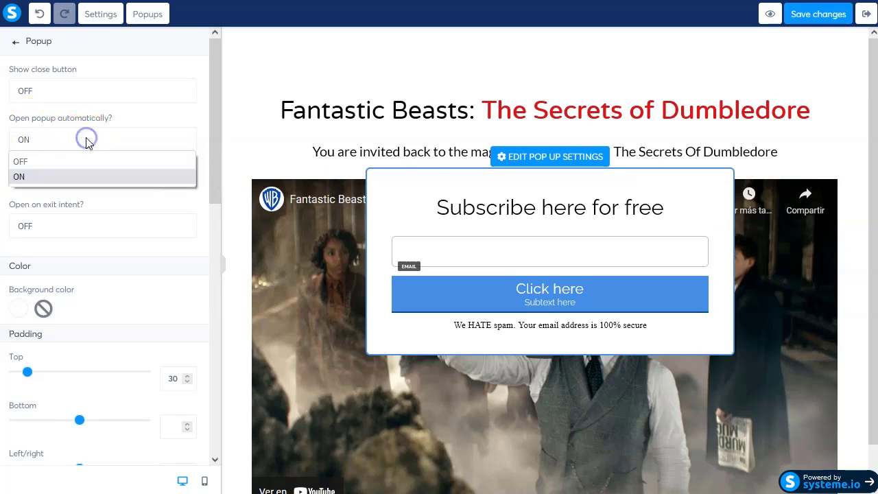
left_click(20, 161)
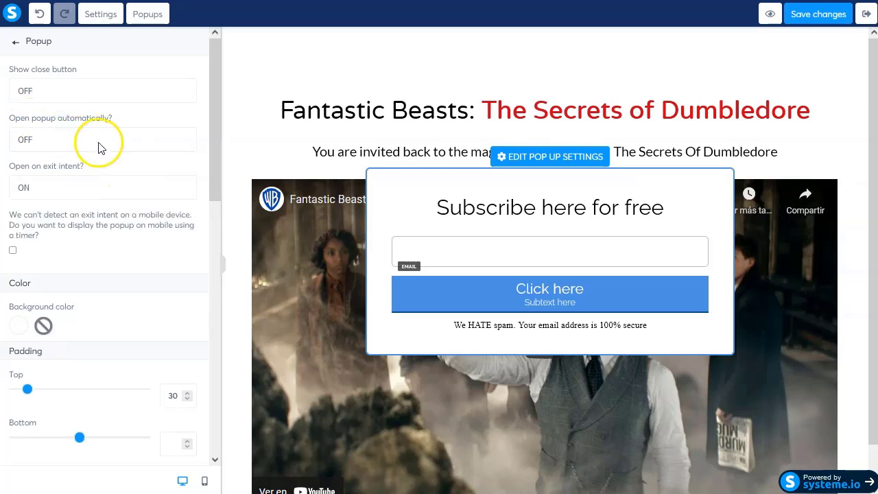
left_click(99, 143)
left_click(24, 175)
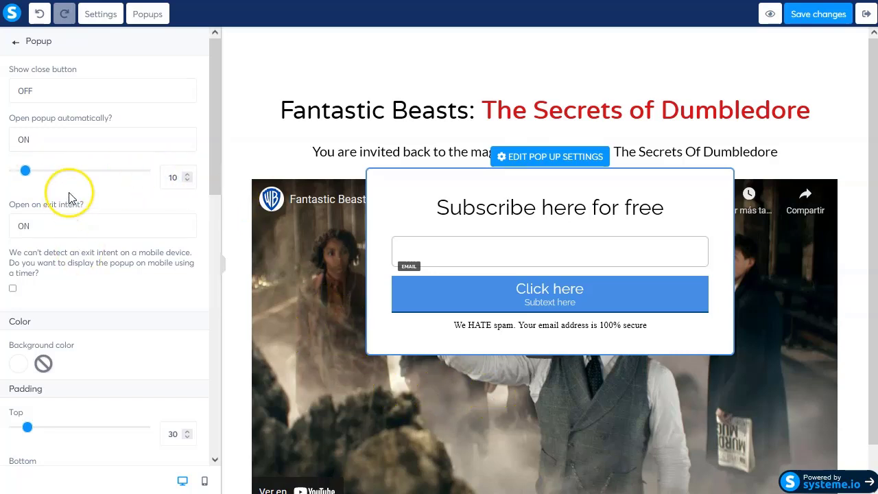
Step: Set the popup's background color to red (D0021B)
scroll(79, 283, "down", 2)
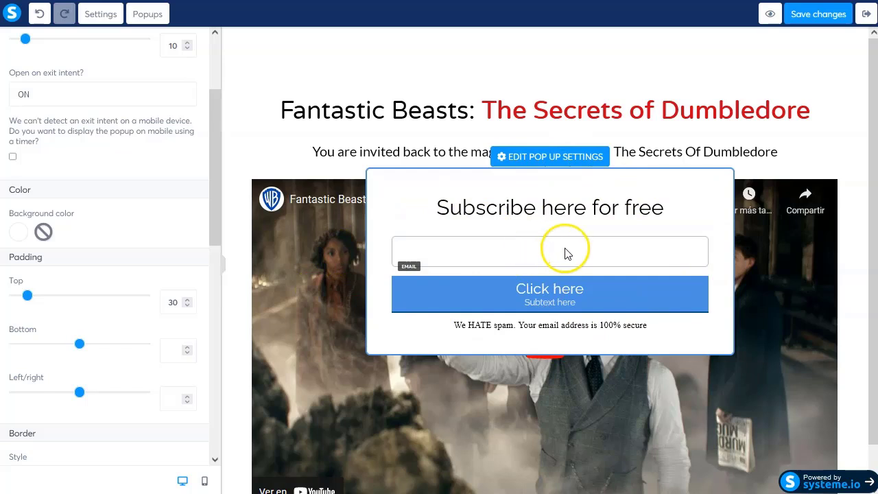
left_click(378, 193)
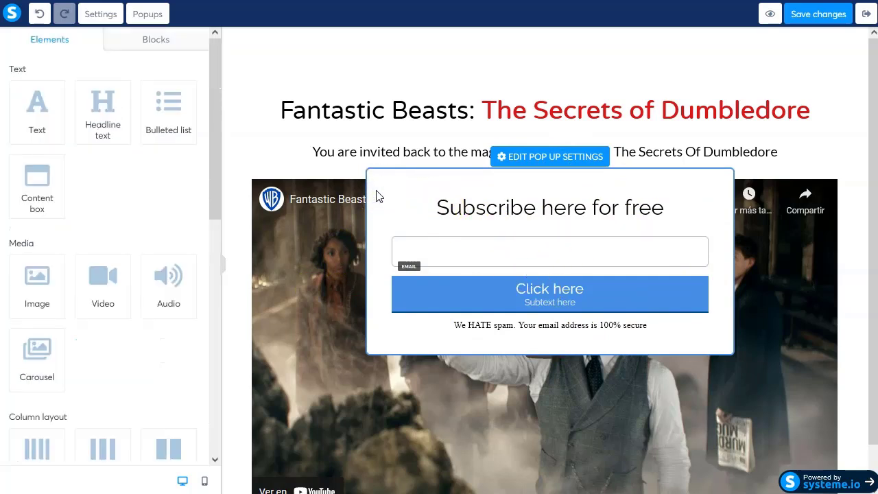
left_click_drag(501, 157, 528, 164)
left_click(527, 163)
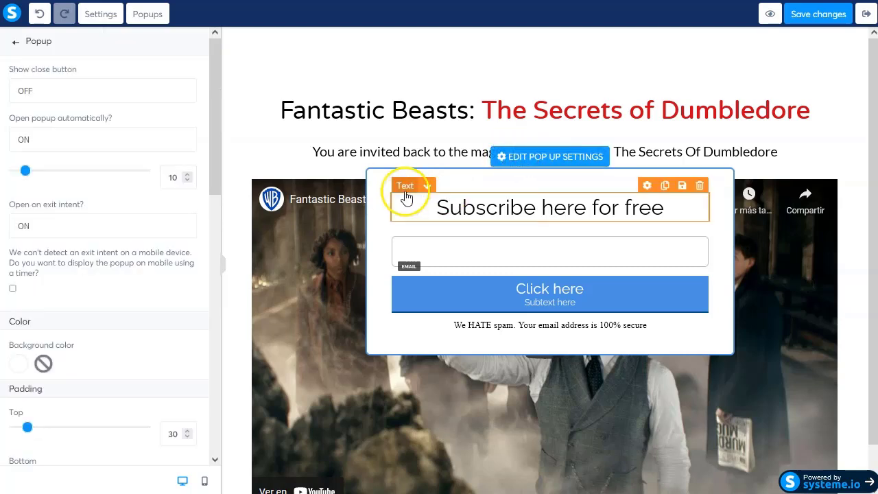
scroll(92, 309, "down", 2)
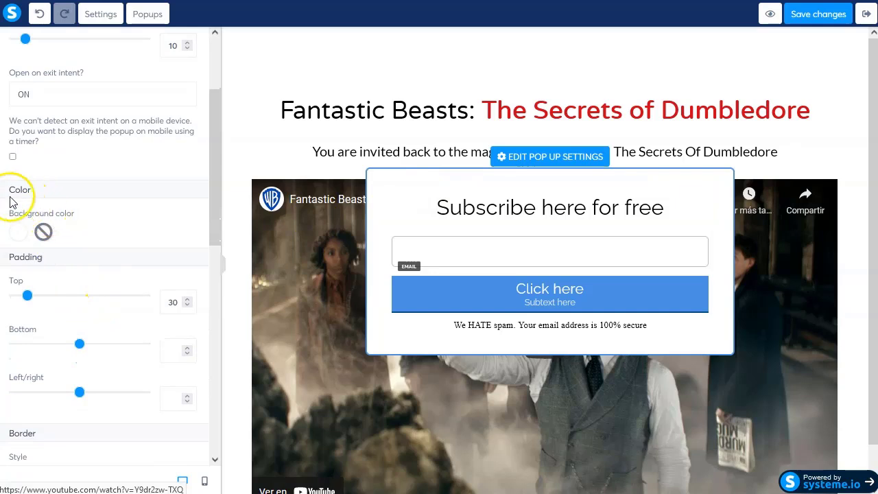
left_click(22, 232)
left_click(78, 342)
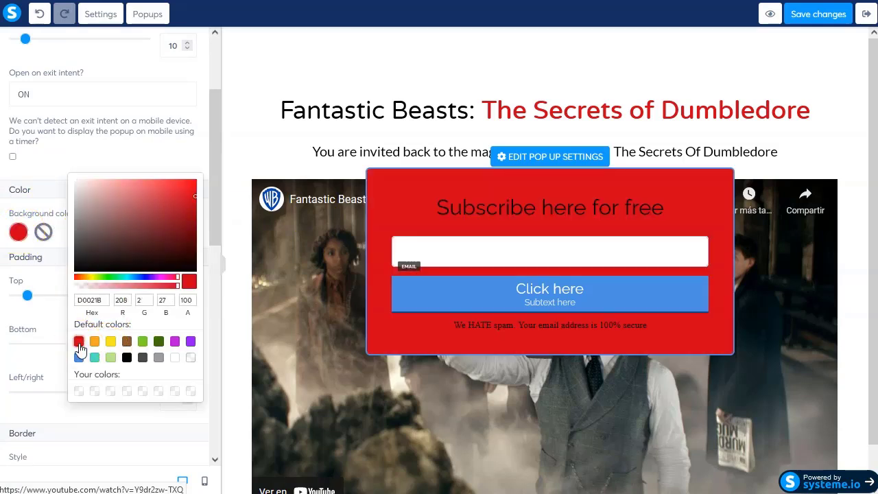
left_click(117, 168)
Step: Delete the email field and the spam notice text from the popup
left_click(681, 251)
left_click(700, 229)
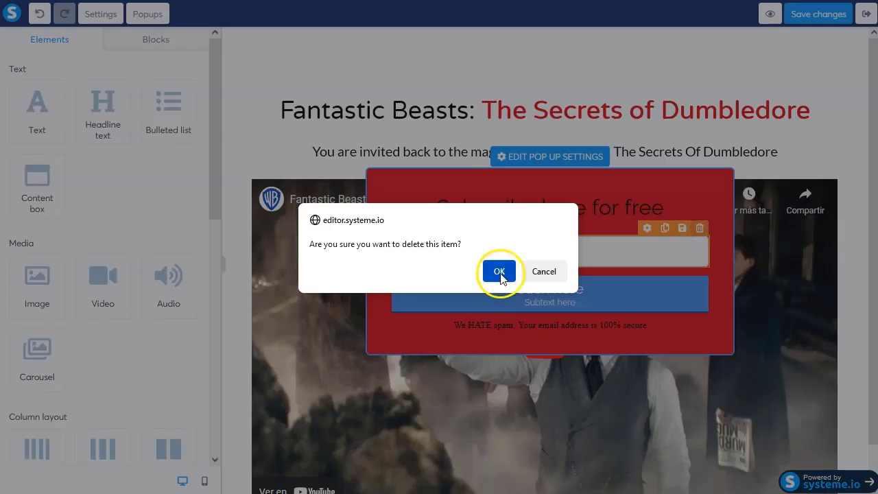
left_click(499, 269)
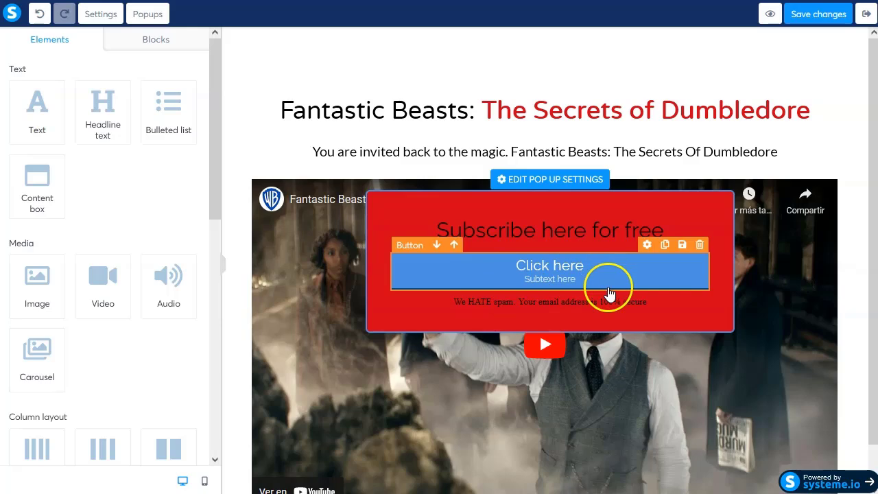
mouse_move(627, 297)
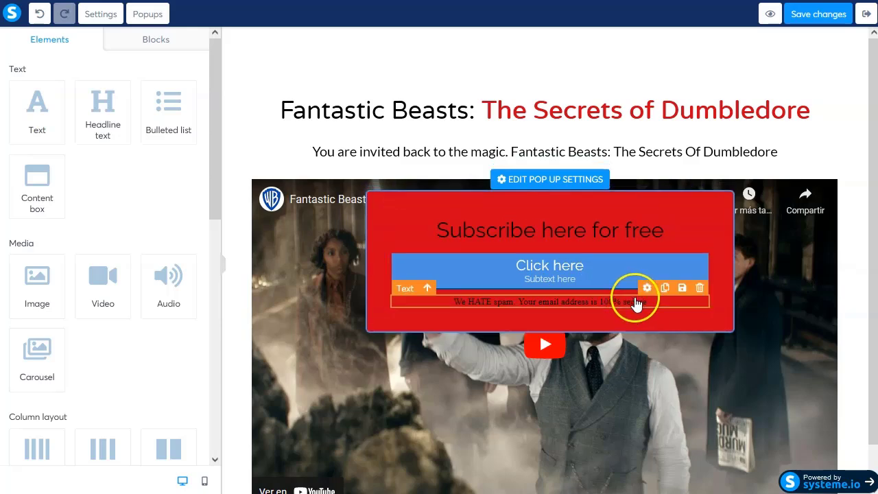
left_click(700, 288)
left_click(500, 271)
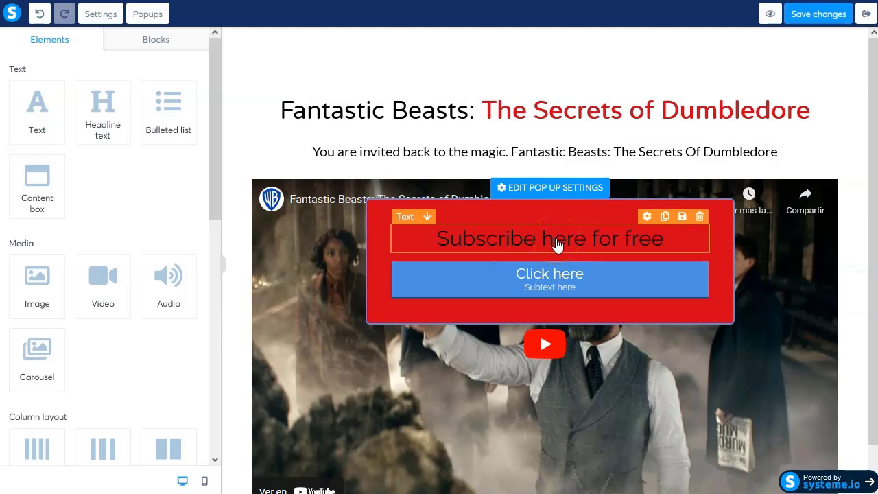
Step: Switch to the text notes and add "WARNING!", "Hacker Migh Be Stealing Yout Information!" and "Activate the VPN rigth now and stay protected online"
left_click(514, 255)
key("alt+Tab")
left_click(569, 165)
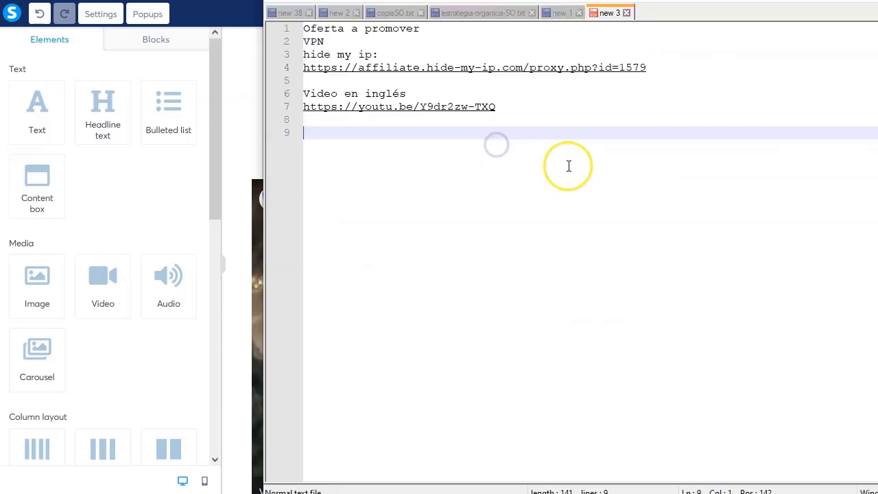
type("WARNING! Hacker Migh Be Stealing Yout Information!  Activate the VPN rigth now and stay protected online")
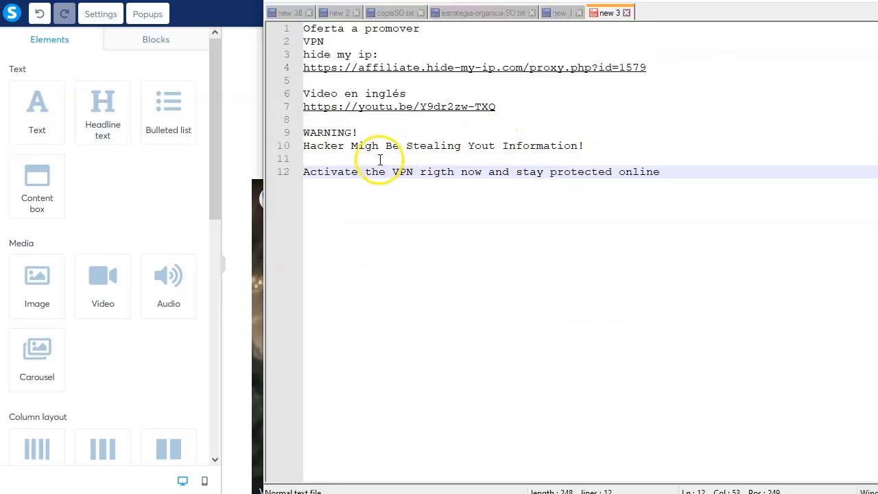
Step: Copy "WARNING!" from the notes and replace the popup's headline text with it in the page editor
left_click_drag(358, 133, 339, 132)
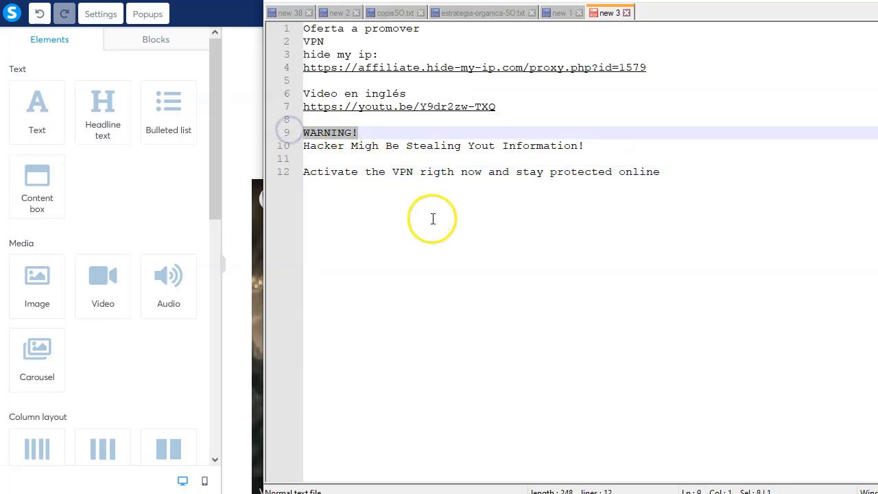
key("alt+Tab")
left_click(568, 245)
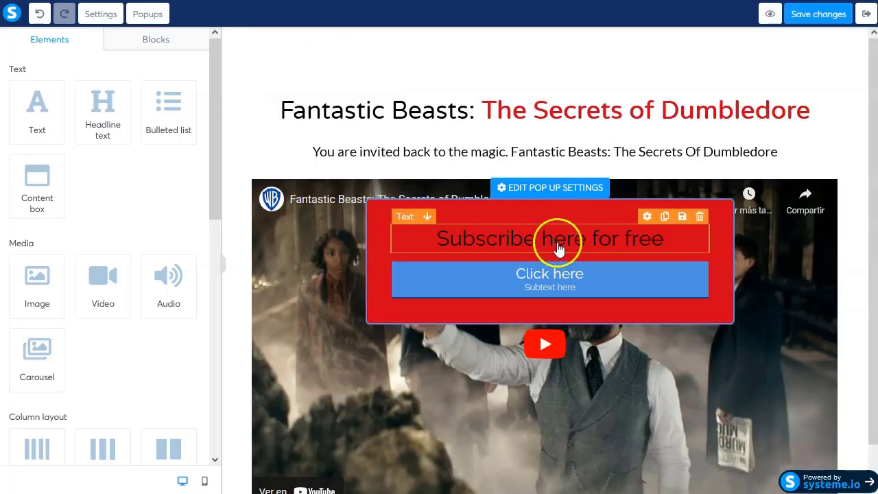
triple_click(548, 237)
type("WARNING!")
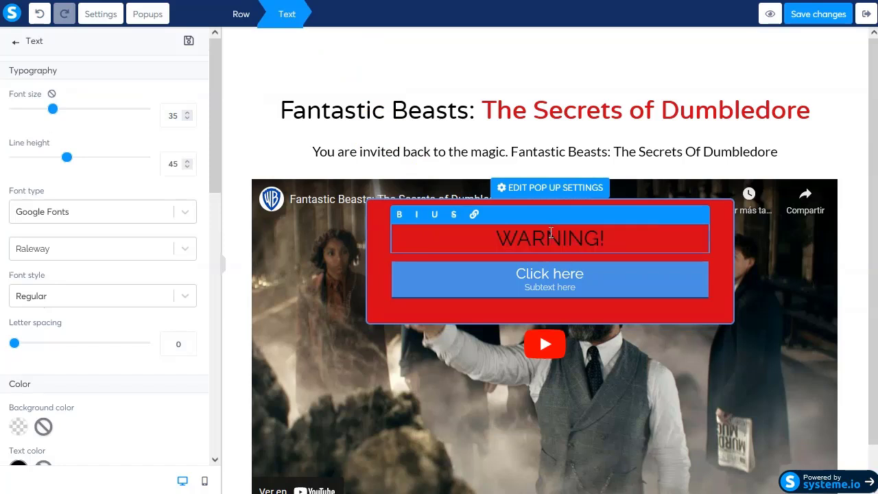
Step: Make the popup's "WARNING!" headline bold and set its text color to white (FFFFFF)
triple_click(520, 244)
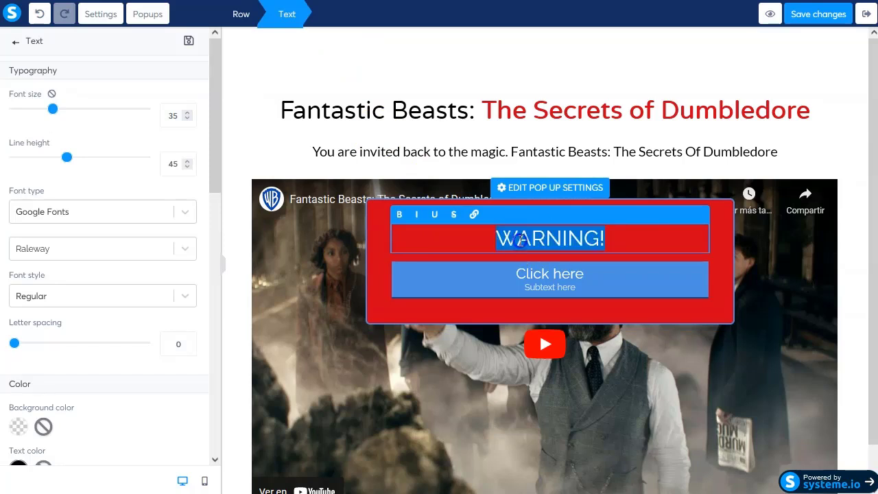
scroll(103, 275, "down", 3)
left_click(19, 272)
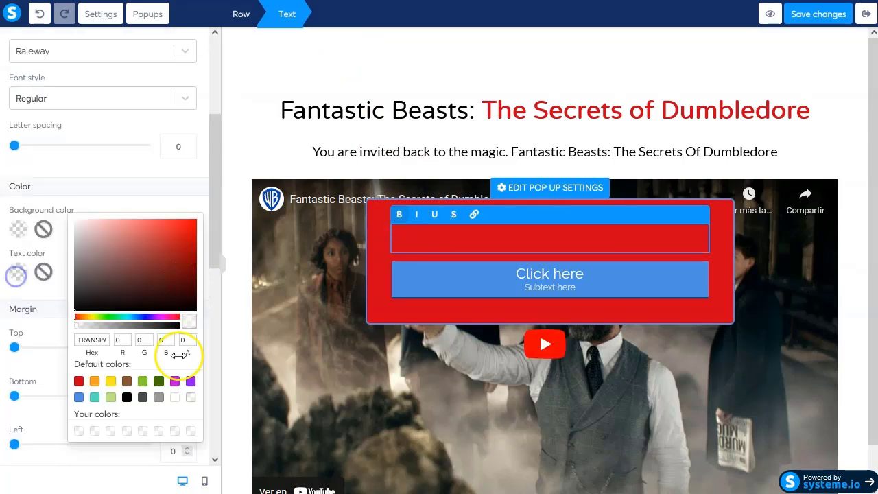
left_click(175, 401)
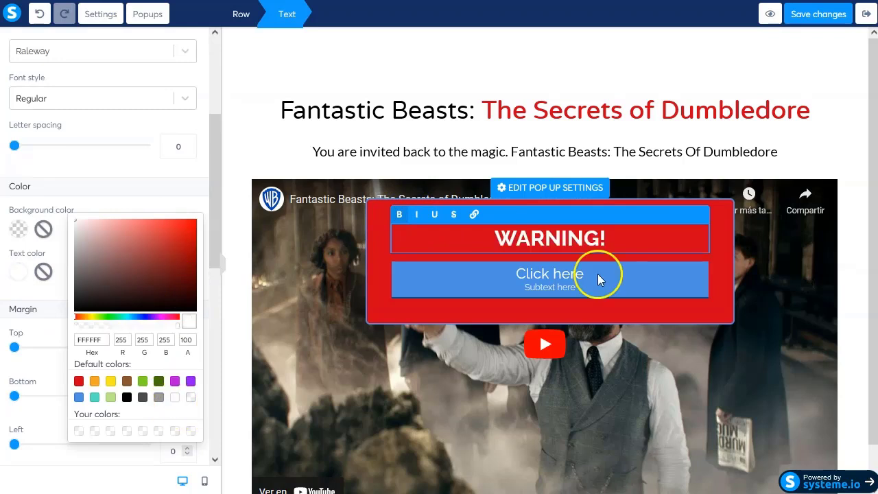
left_click(657, 253)
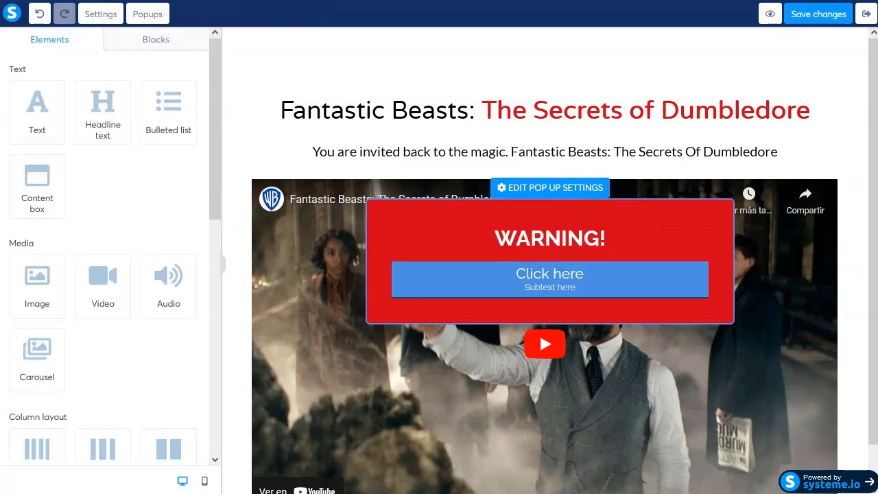
Step: Add a text element below the popup headline with "Hacker Migh Be Stealing Yout Information!" copied from the notes
key("alt+Tab")
left_click_drag(598, 145, 313, 146)
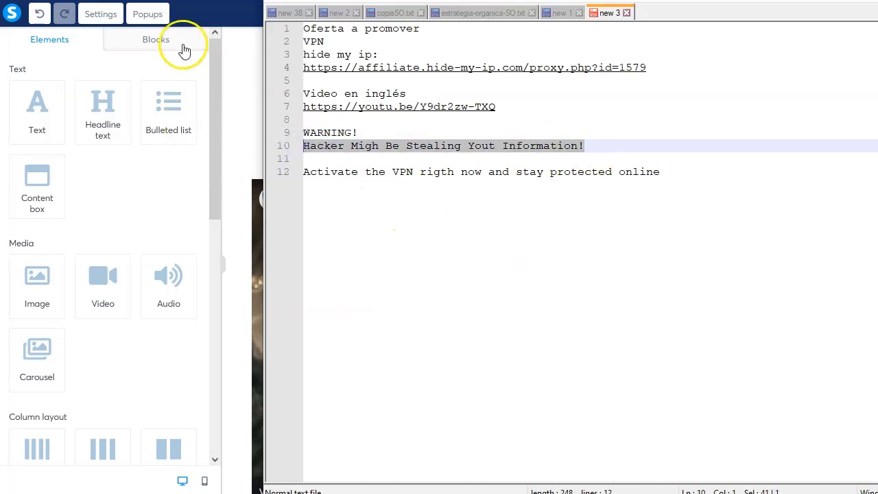
left_click(129, 201)
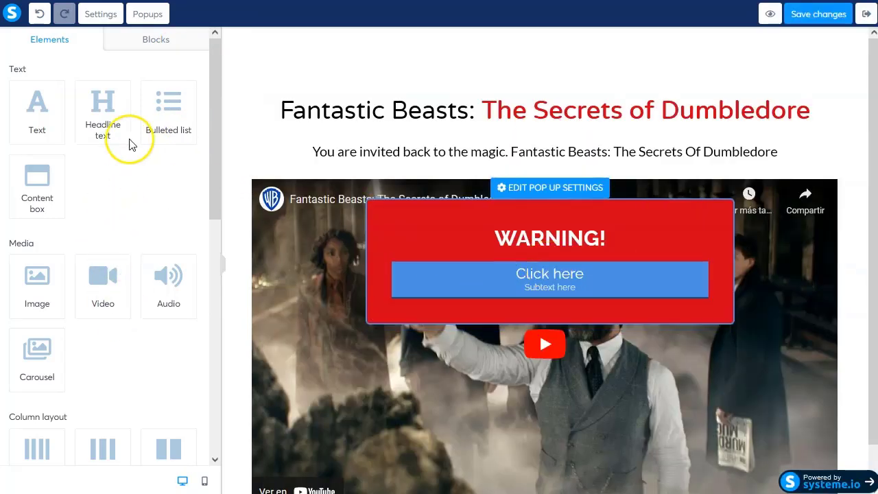
left_click_drag(35, 108, 559, 254)
left_click_drag(558, 220, 556, 280)
left_click(555, 280)
key("ctrl+a")
type("Hacker Migh Be Stealing Yout Information!")
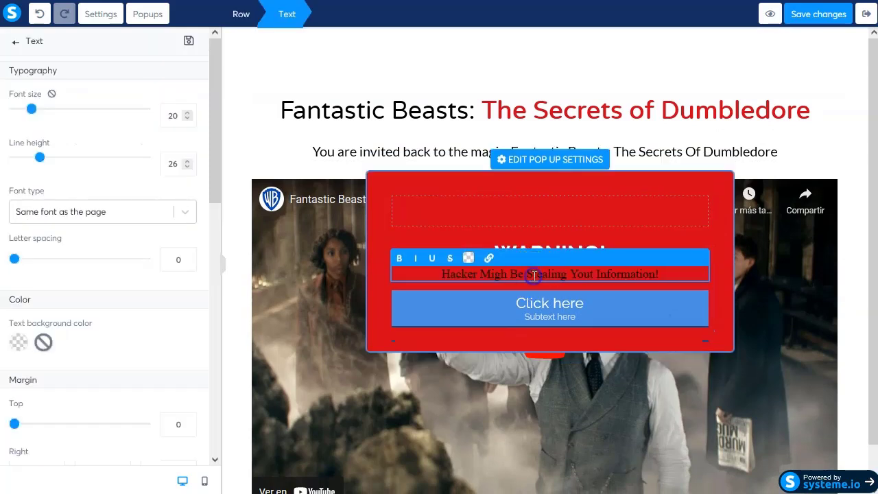
Step: Change the text color of the popup's hacker warning line to white
triple_click(534, 274)
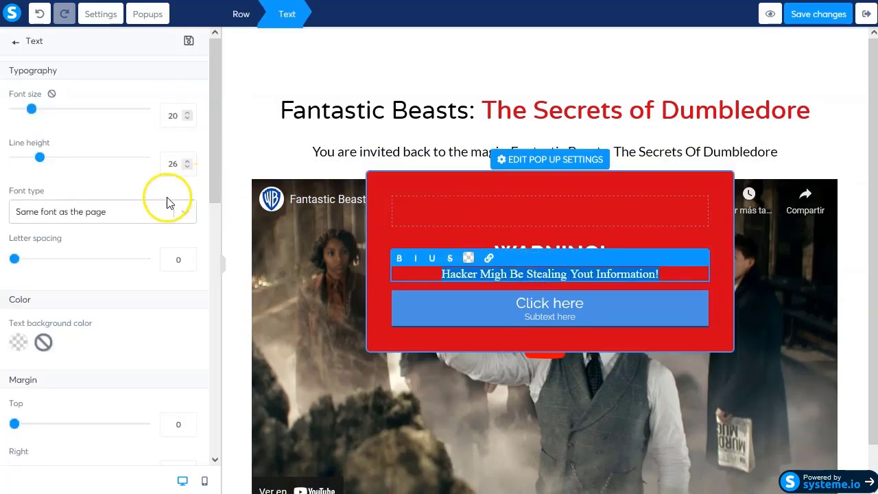
left_click(487, 275)
triple_click(486, 275)
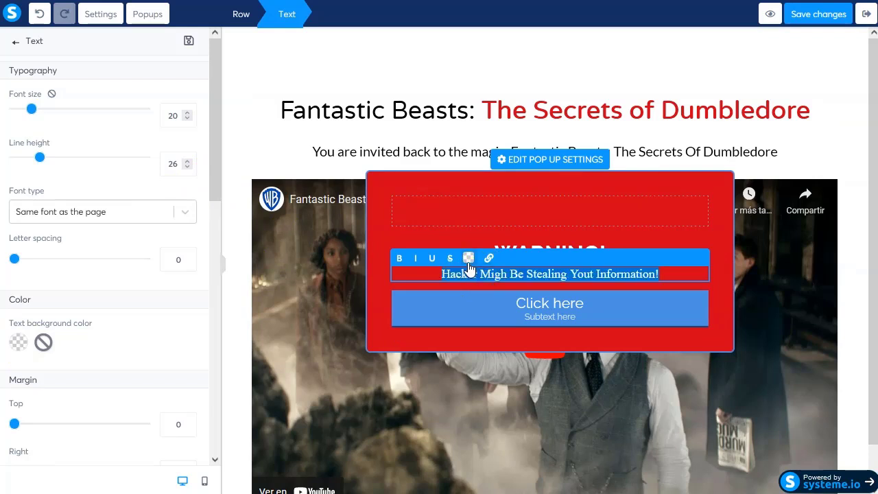
left_click(470, 258)
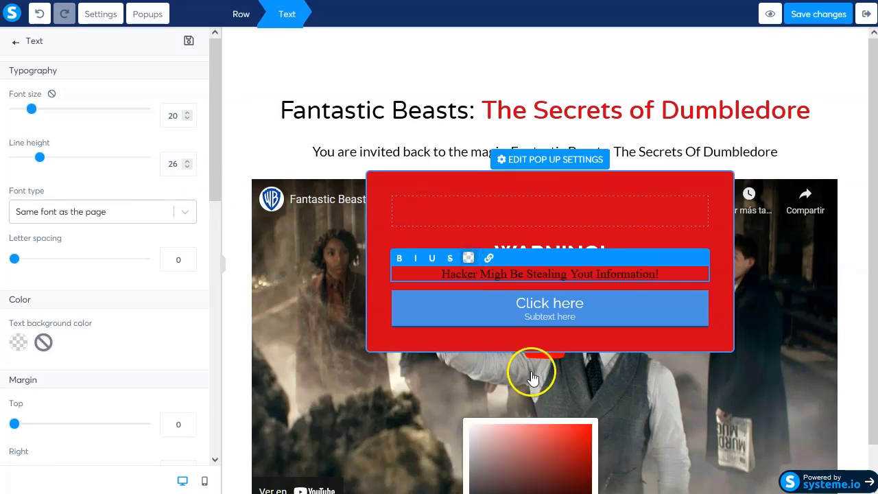
left_click(471, 426)
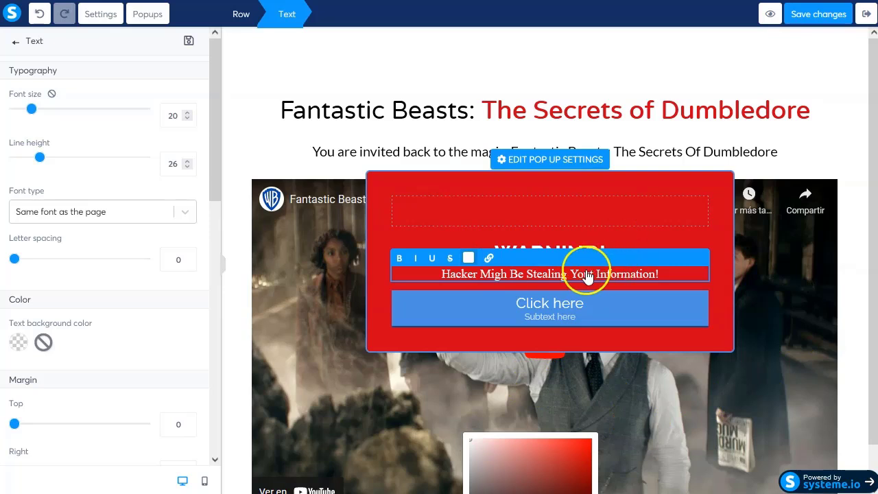
Step: Set the font size of the popup's hacker warning line to 24
left_click(187, 112)
left_click(188, 112)
left_click(188, 112)
left_click(188, 113)
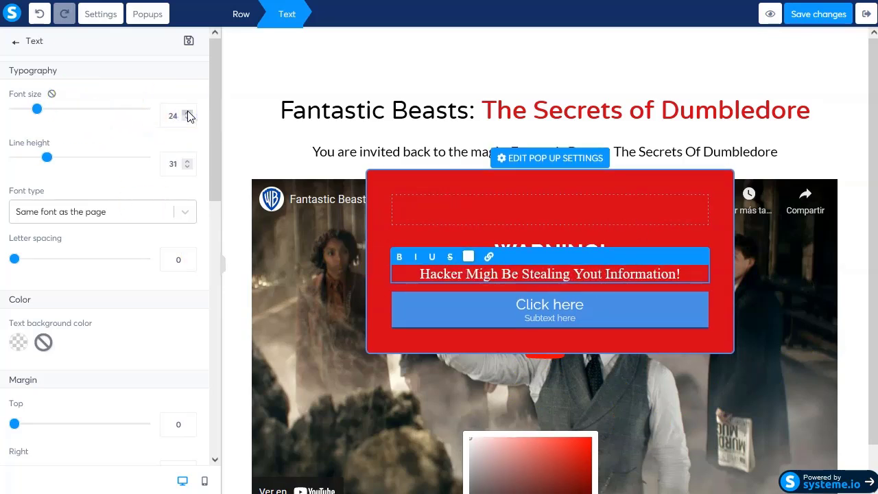
left_click(630, 198)
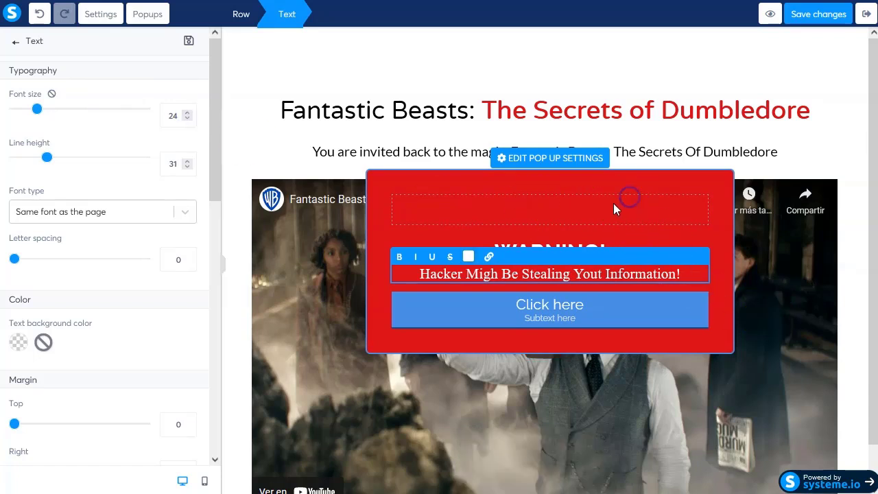
Step: Delete the empty row above the popup's "WARNING!" headline
left_click(576, 213)
mouse_move(682, 221)
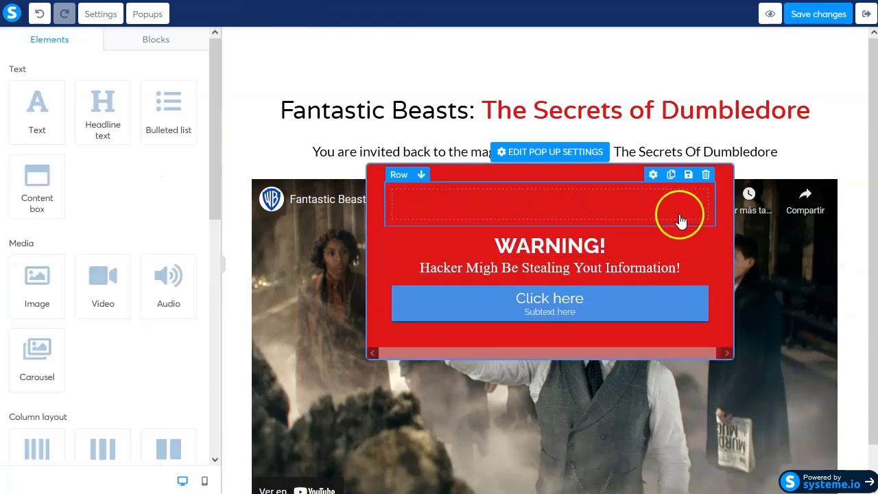
left_click(707, 177)
left_click(500, 270)
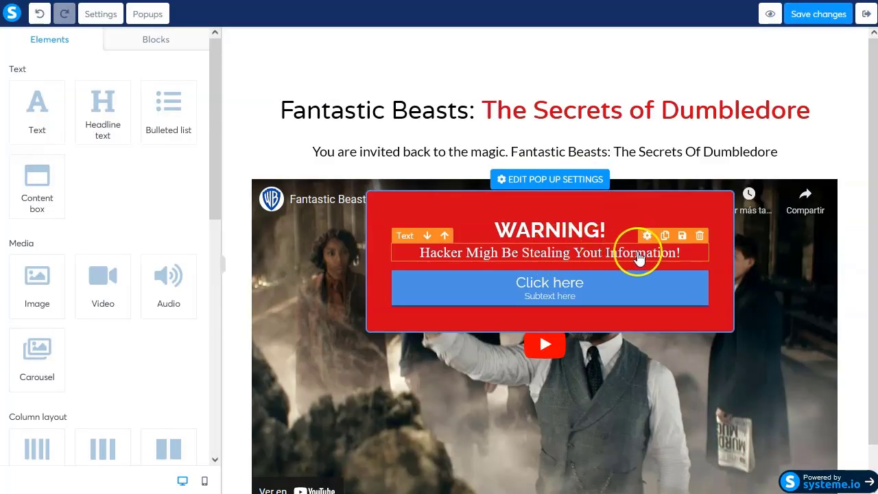
Step: Duplicate the popup's hacker warning line and replace the copy's text with "Activate the VPN rigth now and stay protected online" from the notes
left_click(665, 236)
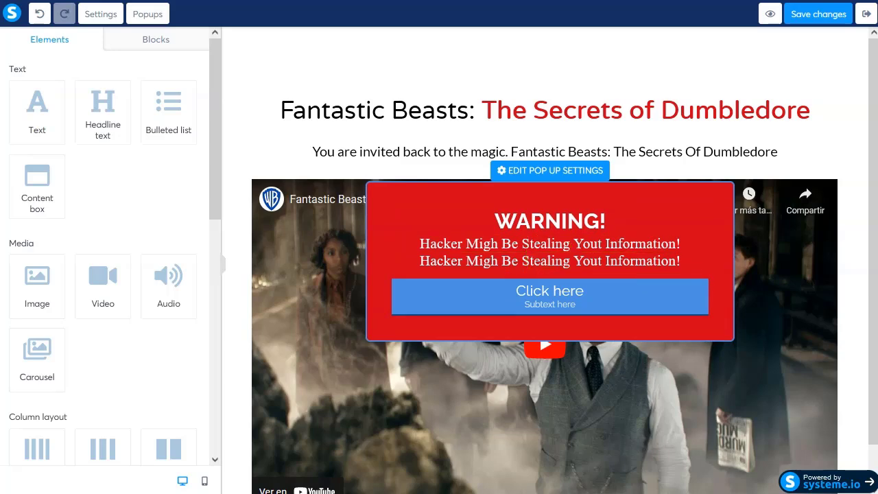
key("alt+Tab")
left_click(289, 170)
key("ctrl+c")
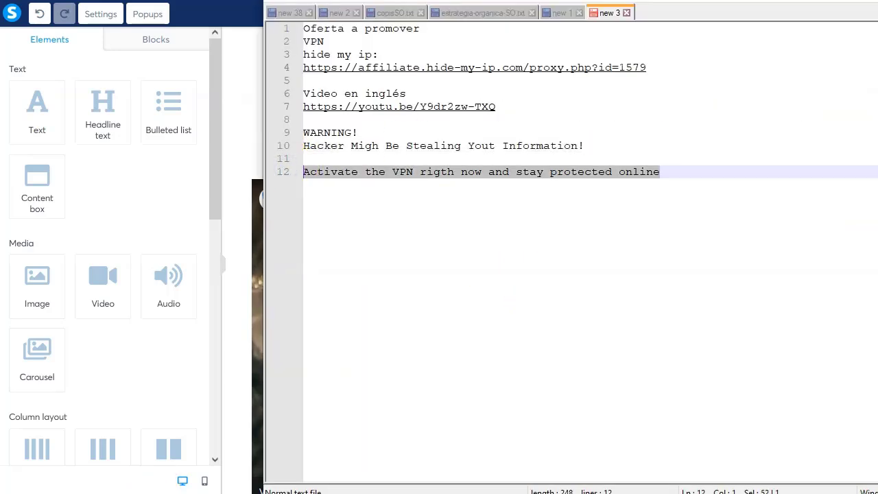
key("alt+Tab")
left_click(569, 261)
double_click(568, 261)
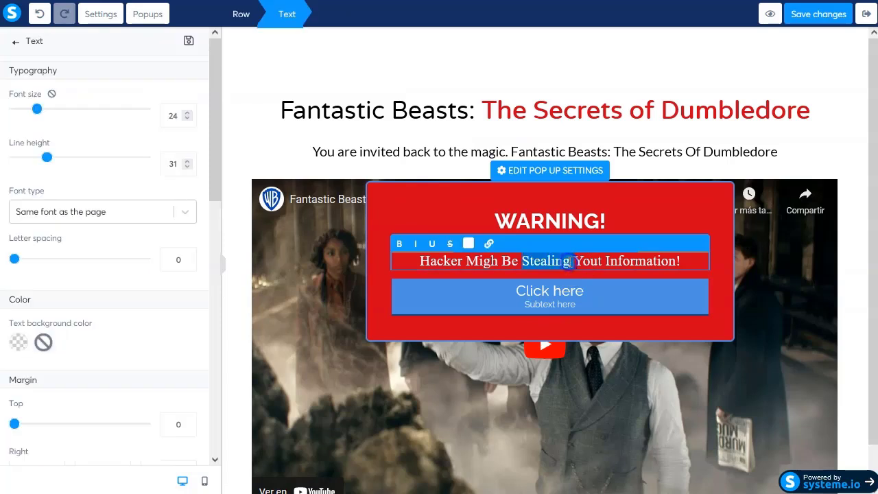
key("ctrl+v")
Step: Format the popup's VPN activation line as bold white text
triple_click(578, 261)
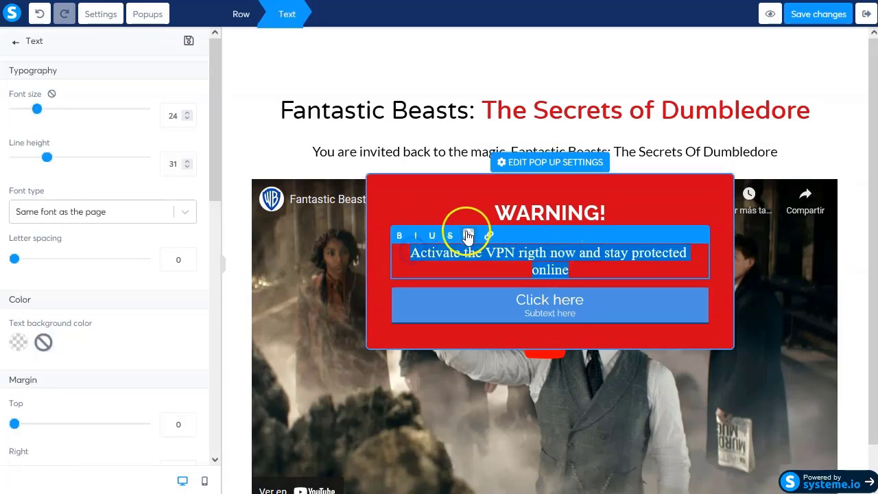
left_click(468, 235)
left_click(473, 440)
left_click(399, 235)
left_click(567, 212)
left_click(559, 236)
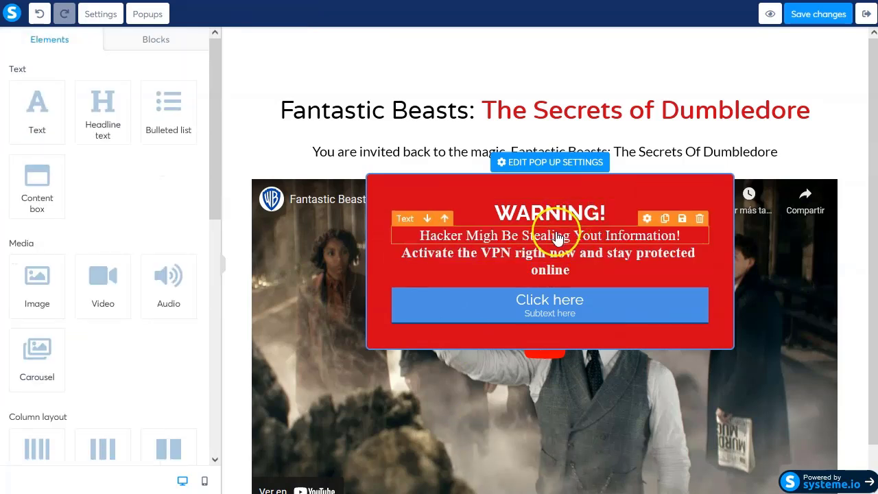
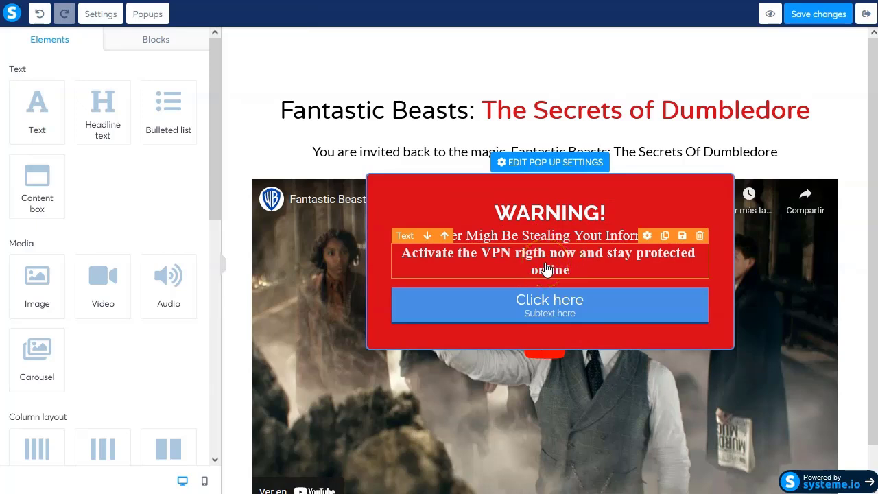
Step: Set the VPN activation line's top margin to 10 and add a bottom margin below it
left_click(610, 241)
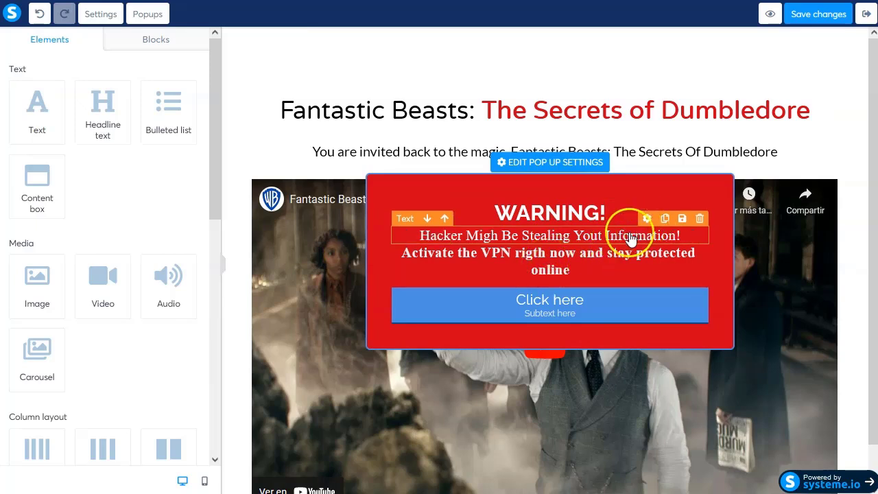
left_click(629, 237)
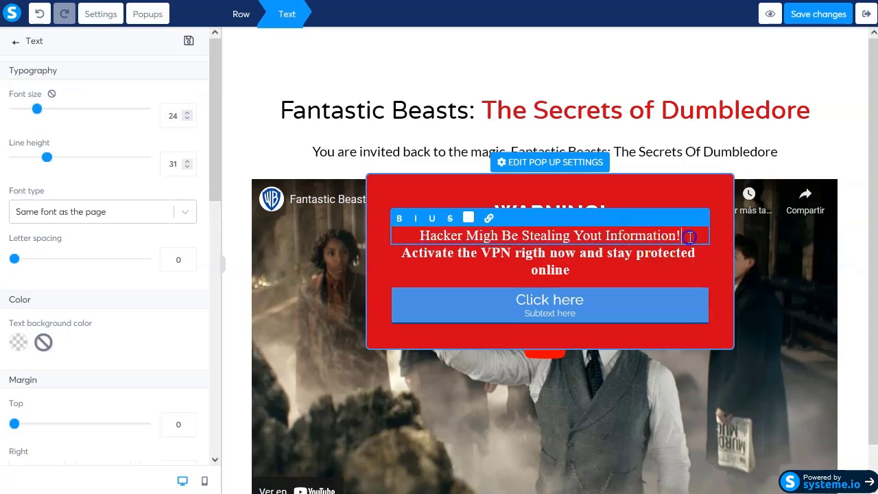
left_click(657, 231)
scroll(172, 165, "down", 4)
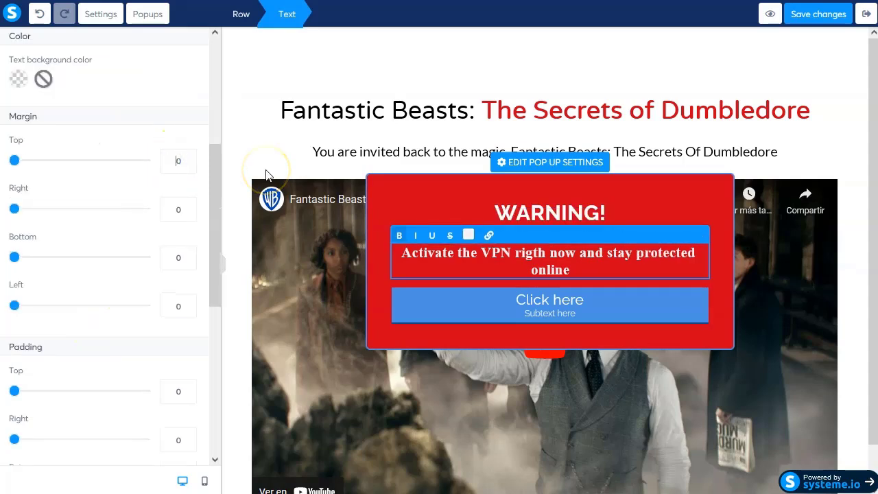
type("1")
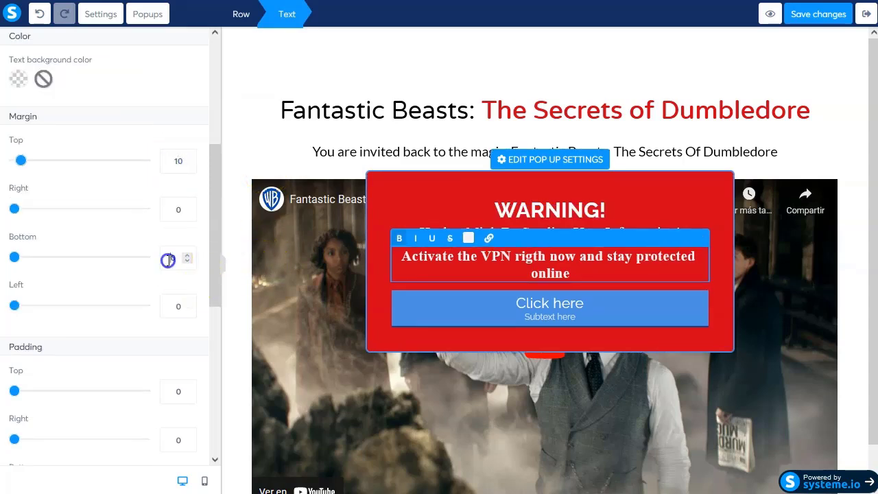
key("ctrl+z")
key("ctrl+z")
Step: Set the hacker warning line's top margin to 8 and its bottom margin to 10
scroll(173, 275, "down", 2)
left_click(172, 295)
type("8")
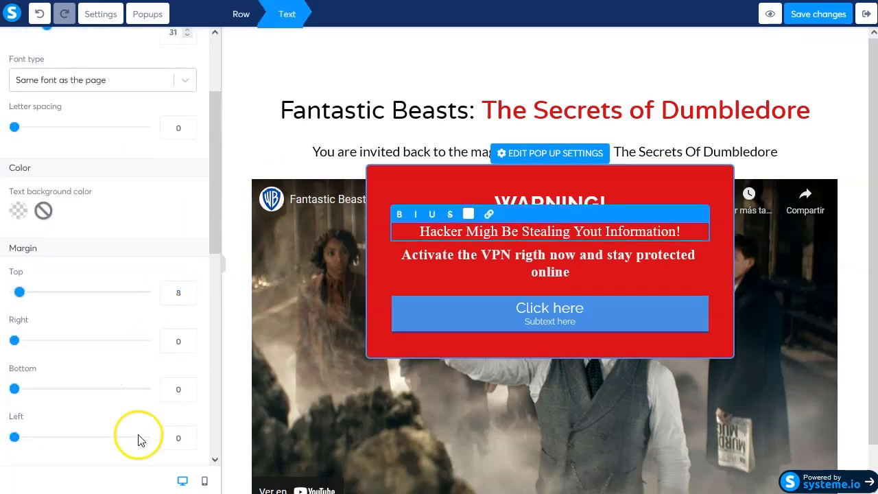
left_click(168, 389)
type("1")
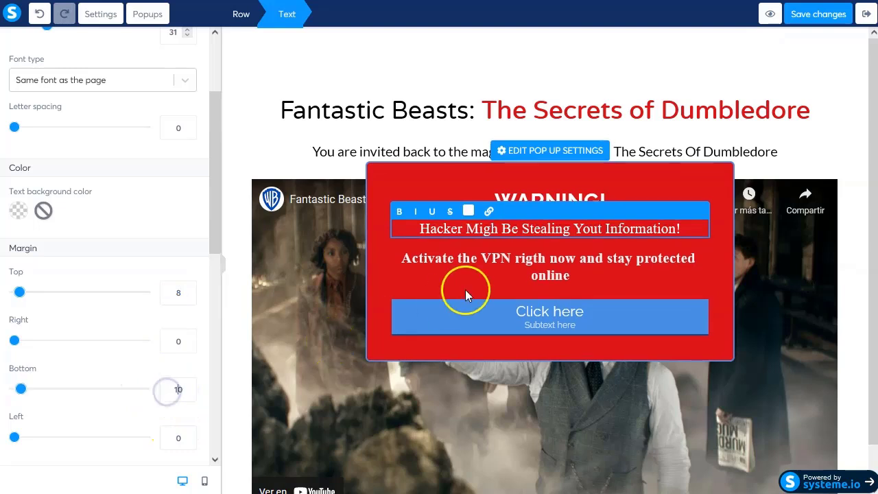
Step: Write "PROTECT ME NOW" on a new line below the VPN activation line in the notes and copy it
left_click(679, 319)
left_click(623, 323)
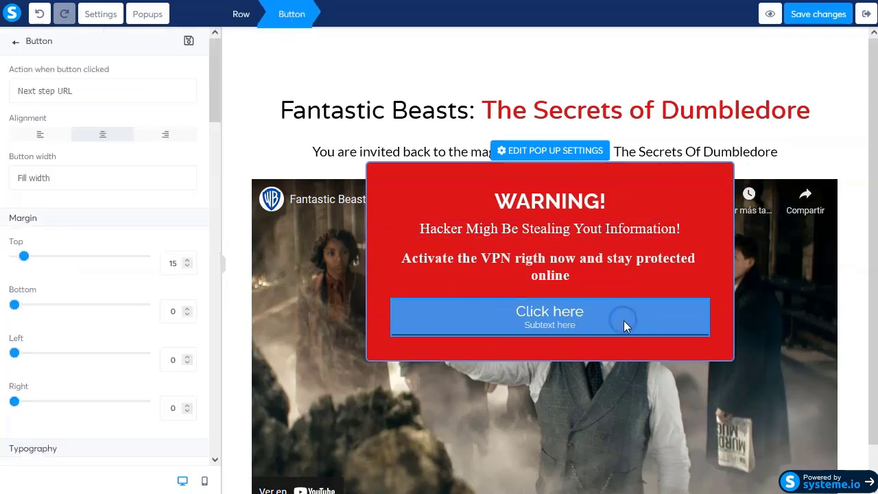
key("alt+Tab")
left_click(278, 184)
type("PROTECT ME NO")
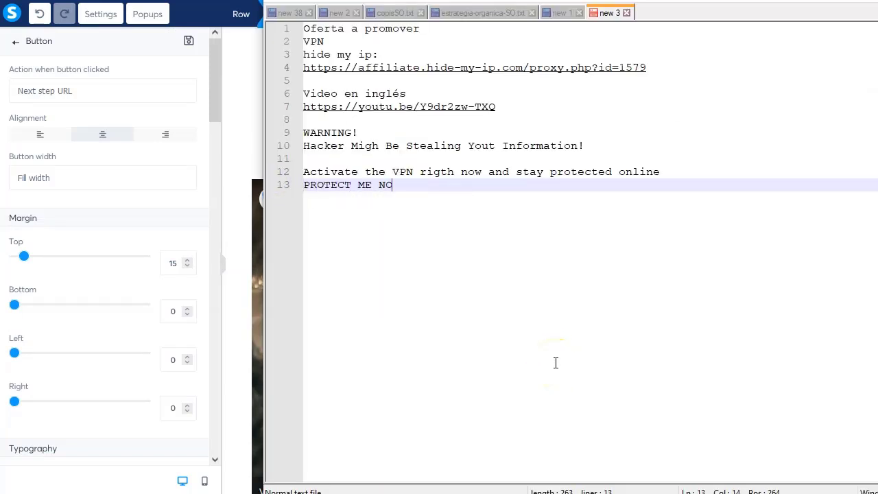
type("W")
left_click(281, 185)
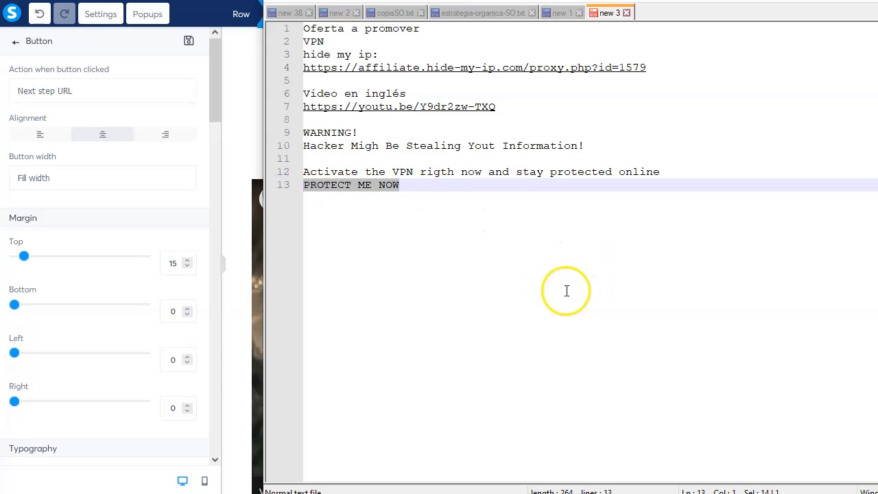
key("alt+Tab")
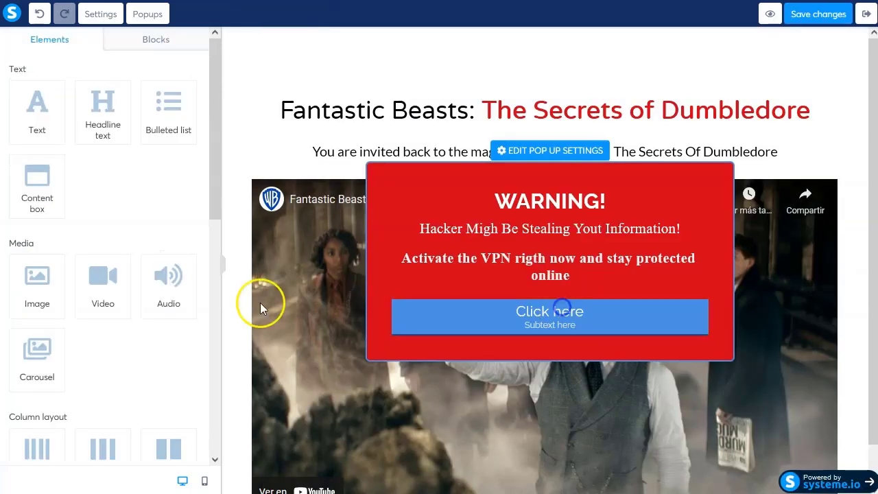
Step: Set the popup button's click action to Open URL
left_click(427, 308)
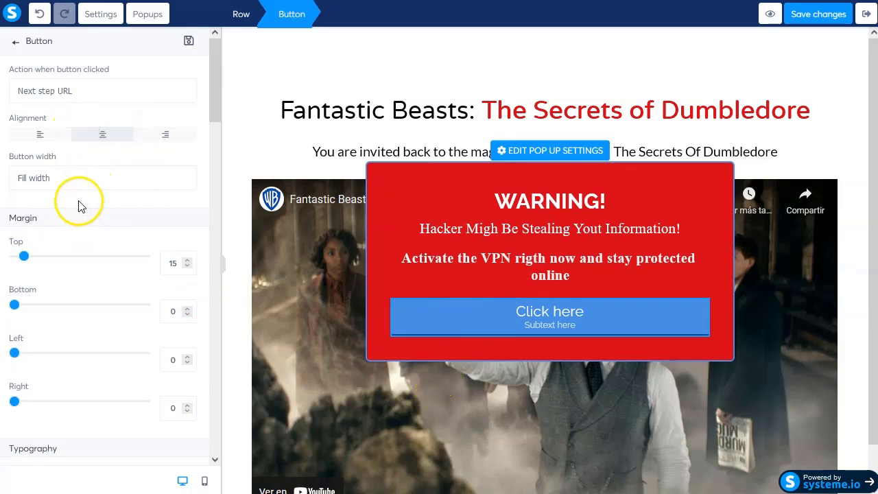
left_click(91, 91)
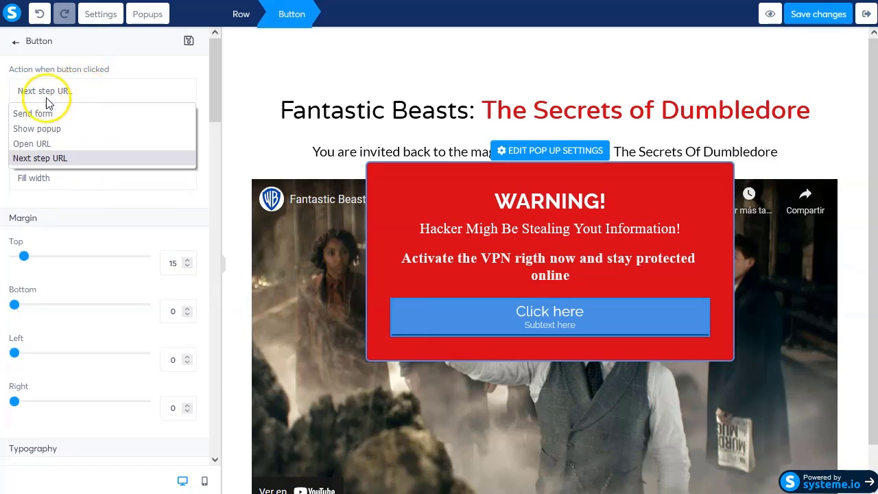
left_click(35, 145)
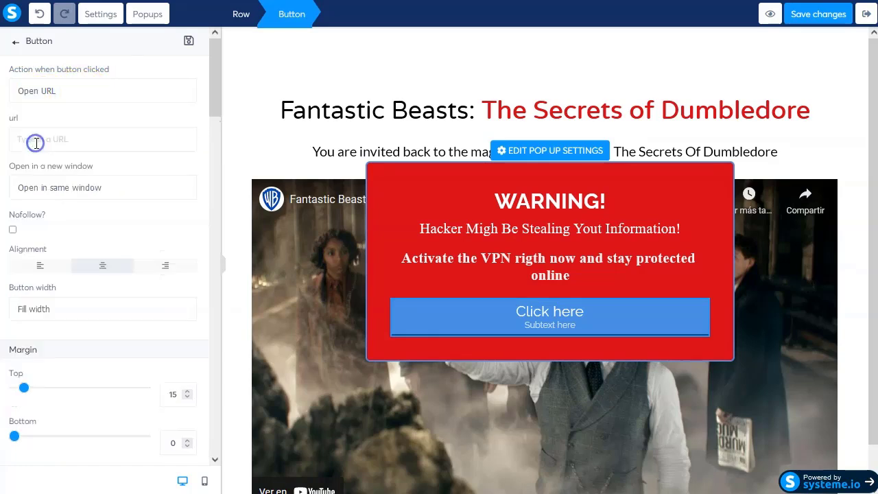
left_click(74, 140)
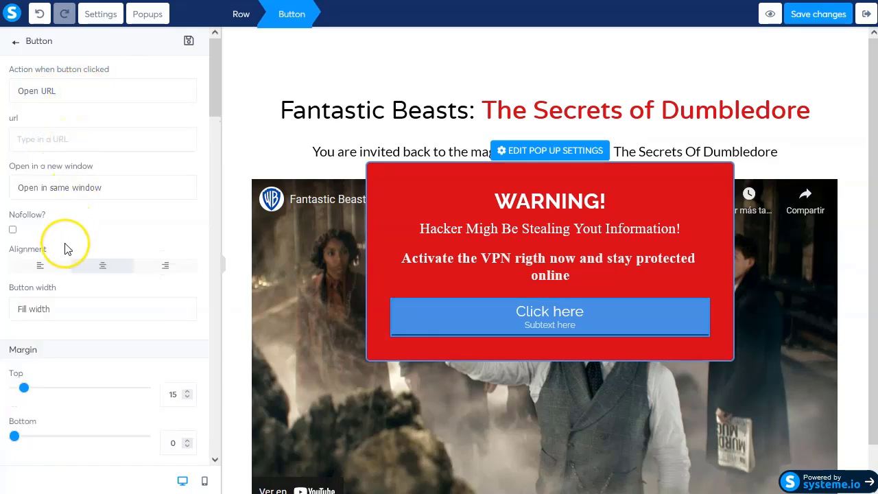
Step: Replace the popup button's text with "PROTECT ME NOW"
scroll(65, 305, "down", 4)
scroll(66, 308, "down", 1)
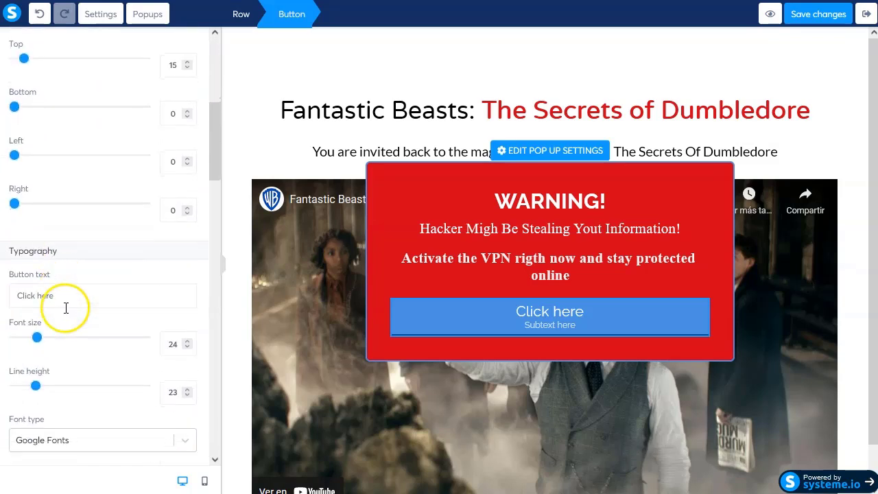
triple_click(65, 301)
type("PROTECT ME NOW")
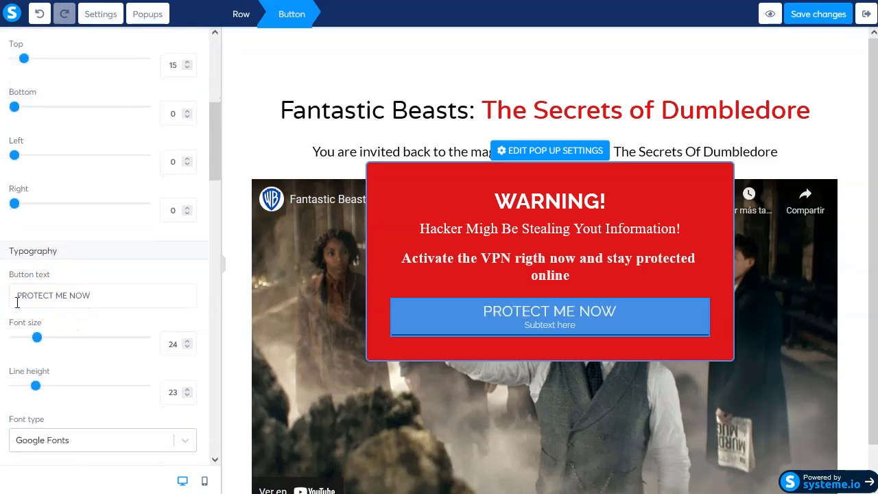
Step: Remove the placeholder subtext from the popup button
scroll(102, 358, "down", 3)
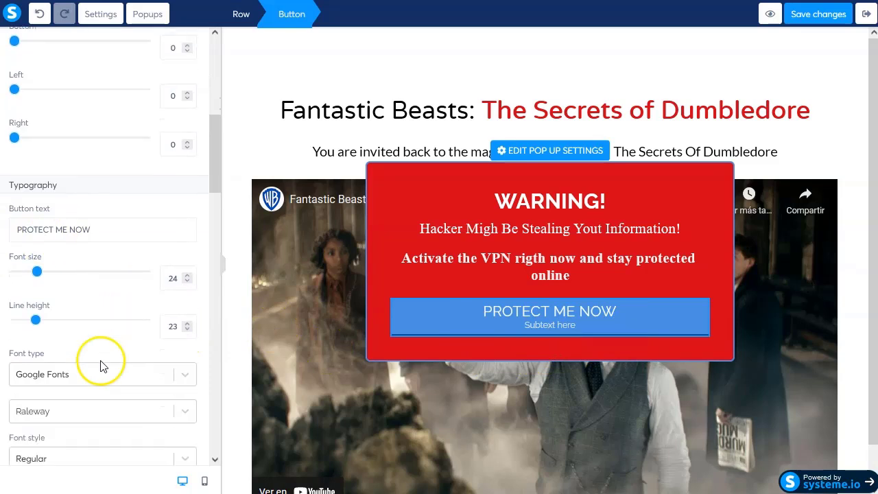
scroll(95, 352, "down", 3)
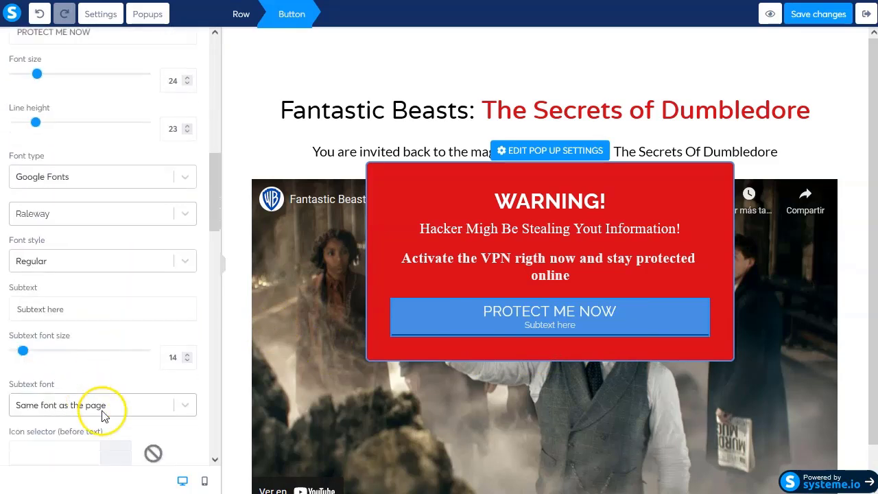
left_click_drag(63, 310, 15, 309)
key("BackSpace")
Step: Copy the Hide My IP affiliate link from the notes and paste it as the popup button's URL
scroll(77, 233, "up", 10)
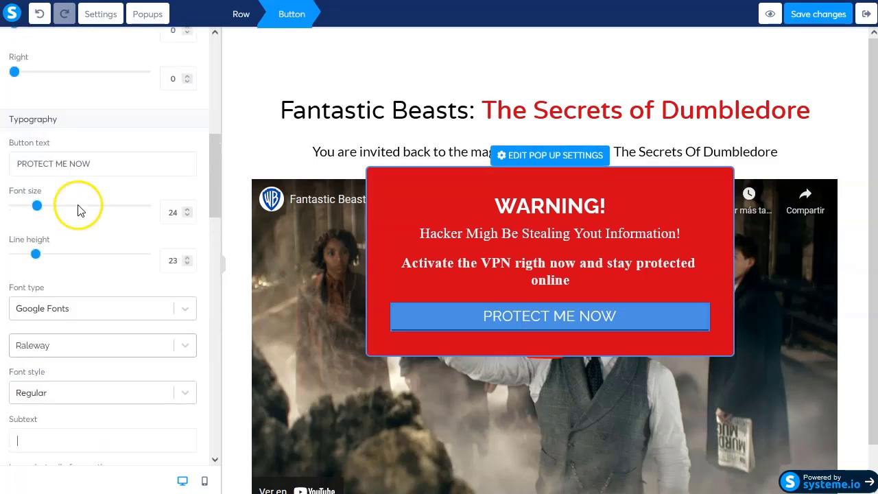
scroll(78, 204, "up", 3)
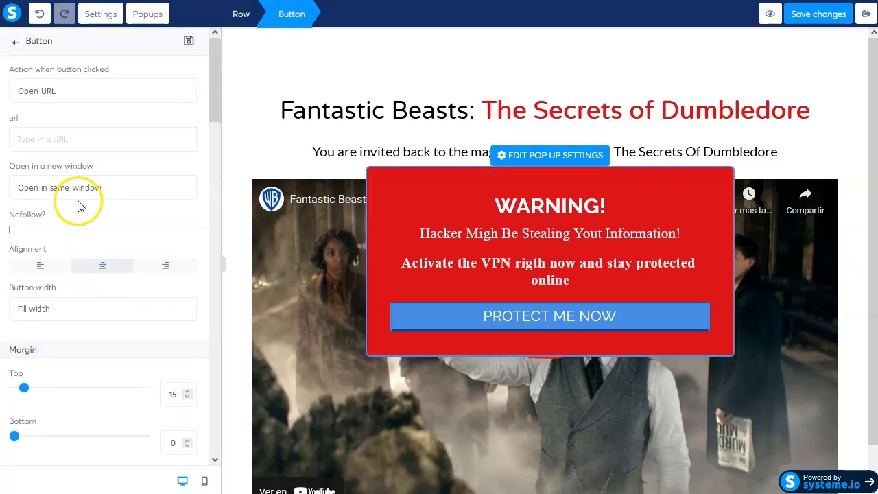
key("alt+Tab")
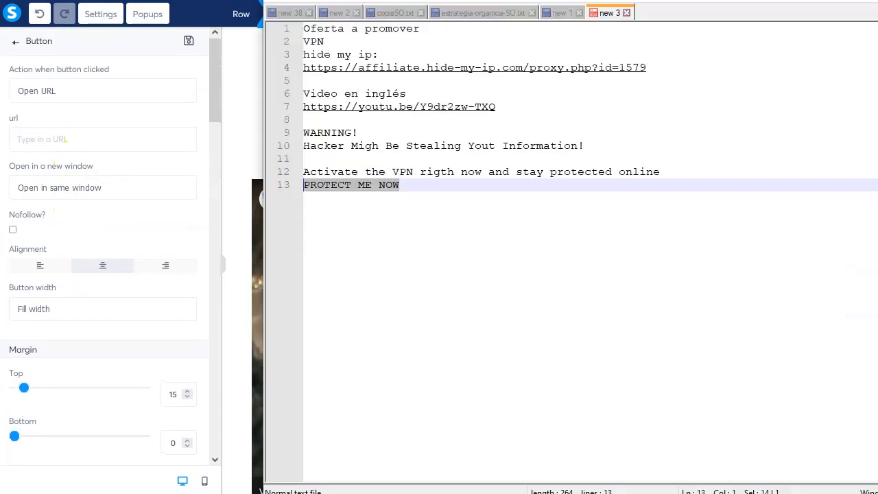
left_click_drag(647, 67, 301, 67)
key("ctrl+c")
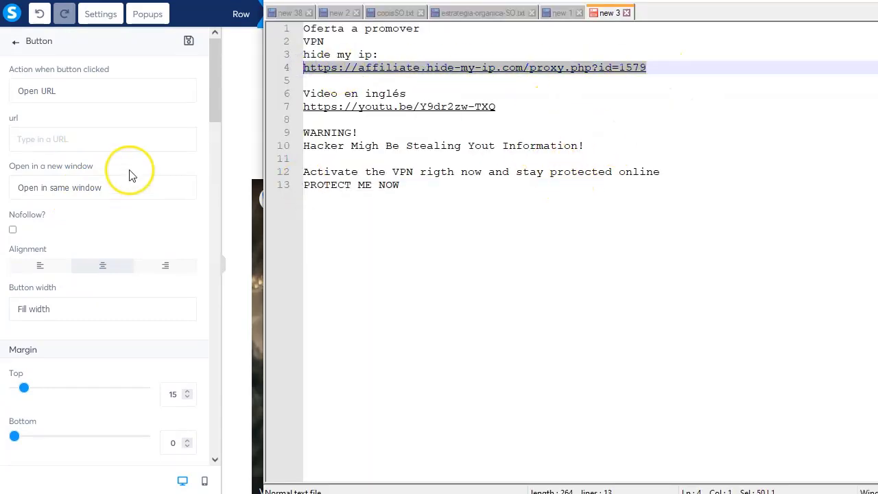
left_click(82, 137)
key("ctrl+v")
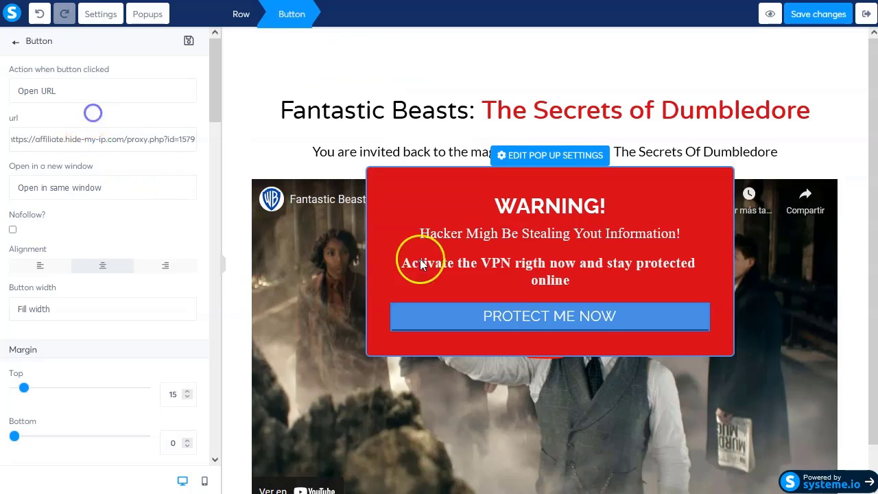
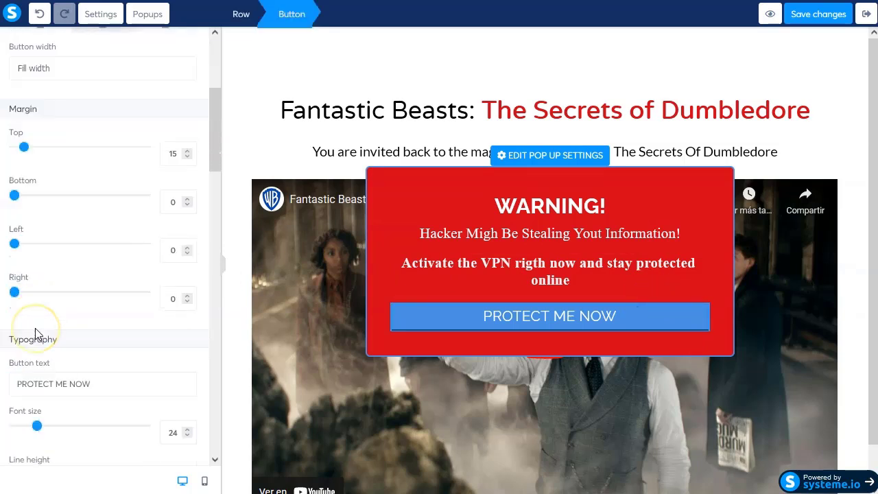
Step: Give the popup button a yellow background (F8E71C) and black text (000000)
left_click(19, 186)
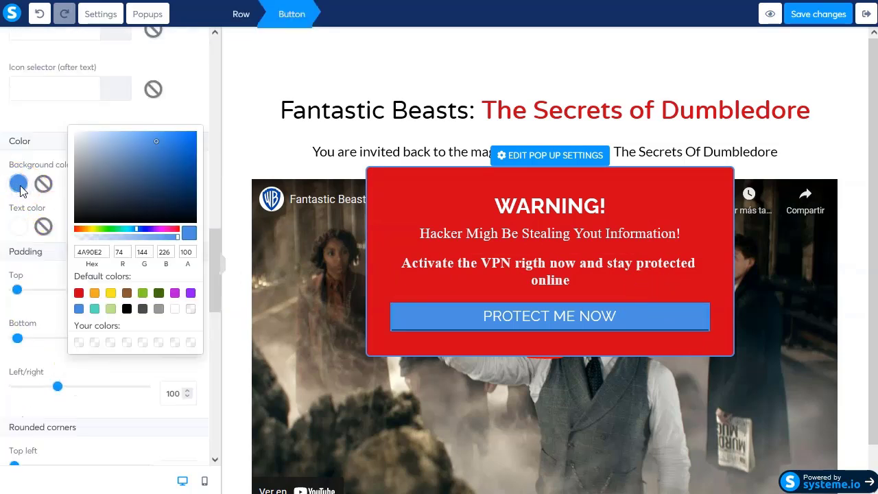
left_click(112, 294)
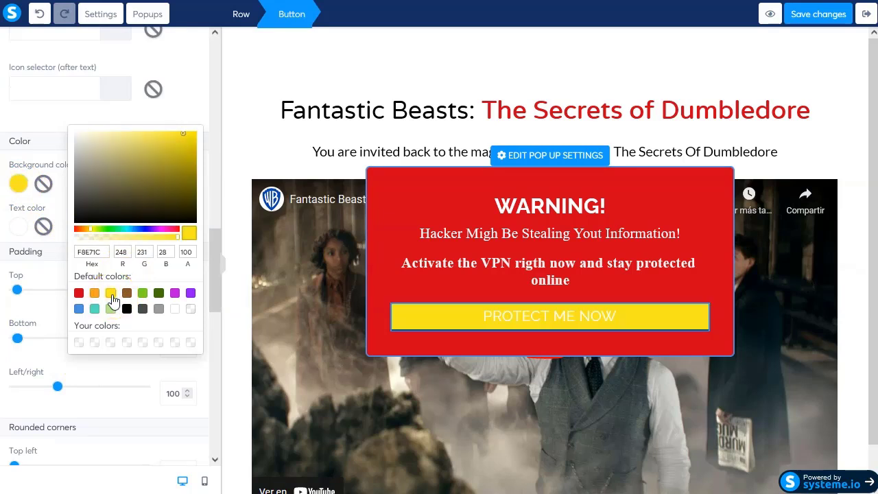
left_click(135, 122)
left_click(19, 293)
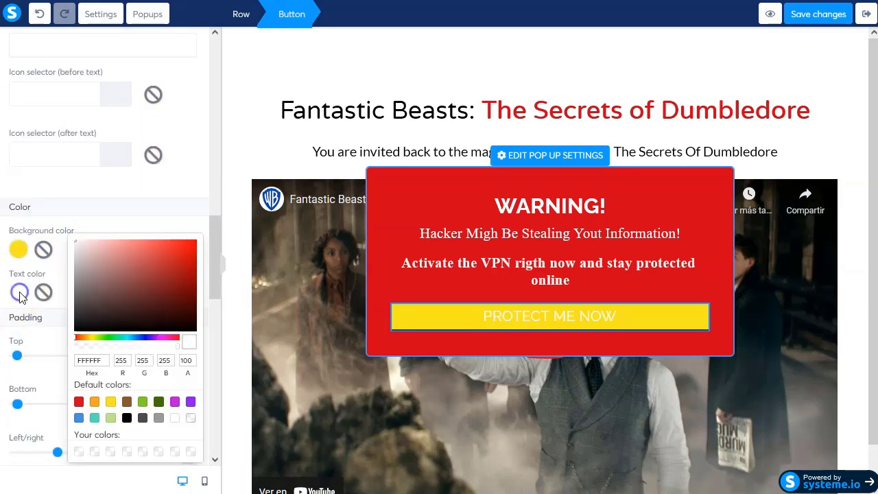
left_click(127, 418)
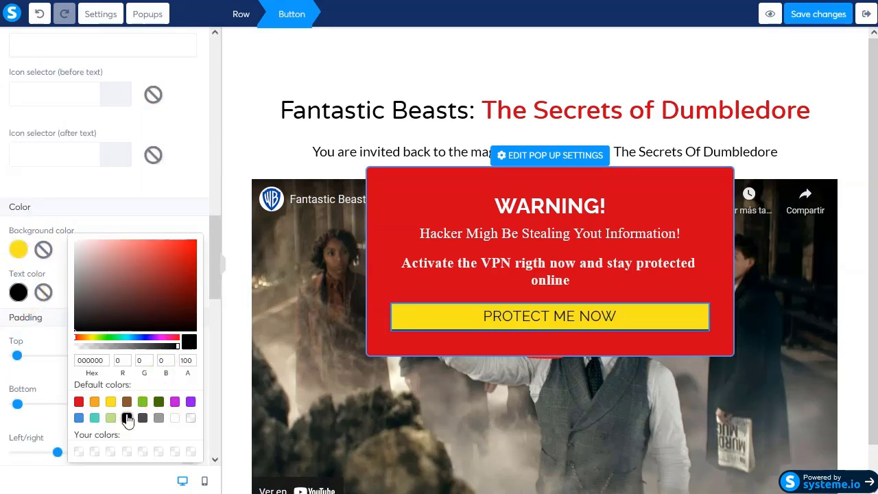
left_click(160, 185)
scroll(137, 181, "up", 9)
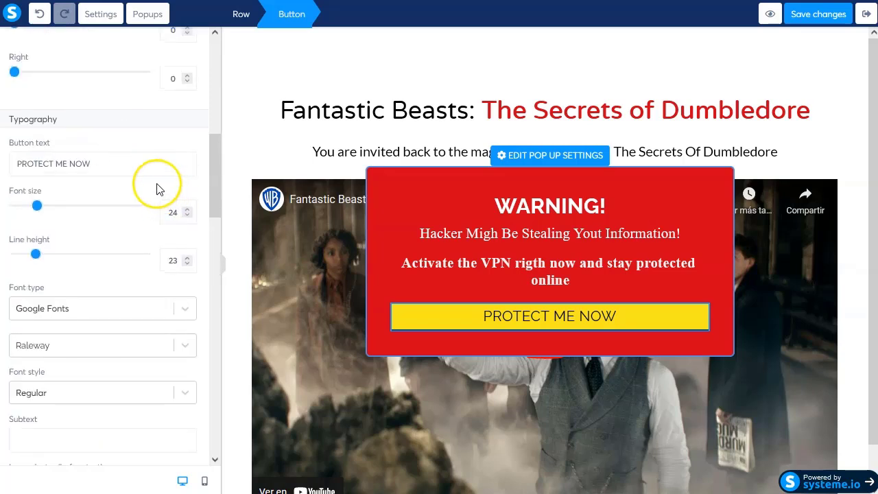
Step: Set the popup button's font size to 29
scroll(112, 333, "down", 3)
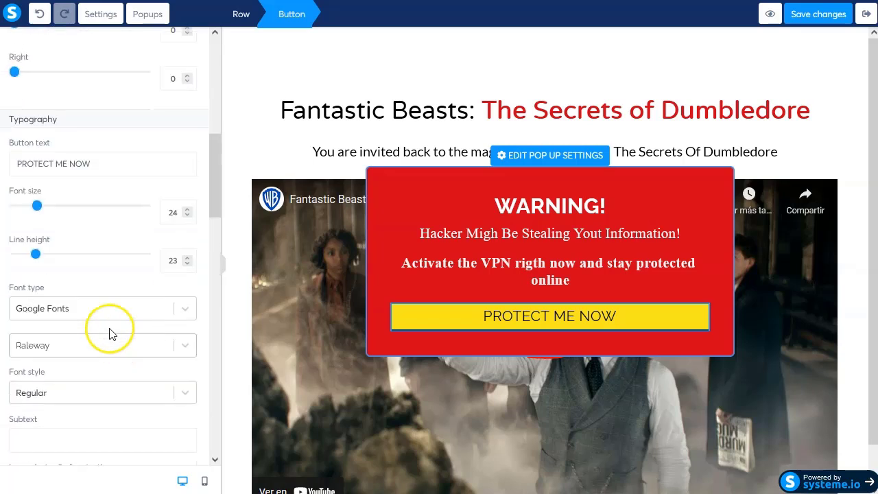
left_click(186, 210)
left_click(186, 209)
left_click(187, 209)
left_click(187, 209)
left_click(187, 210)
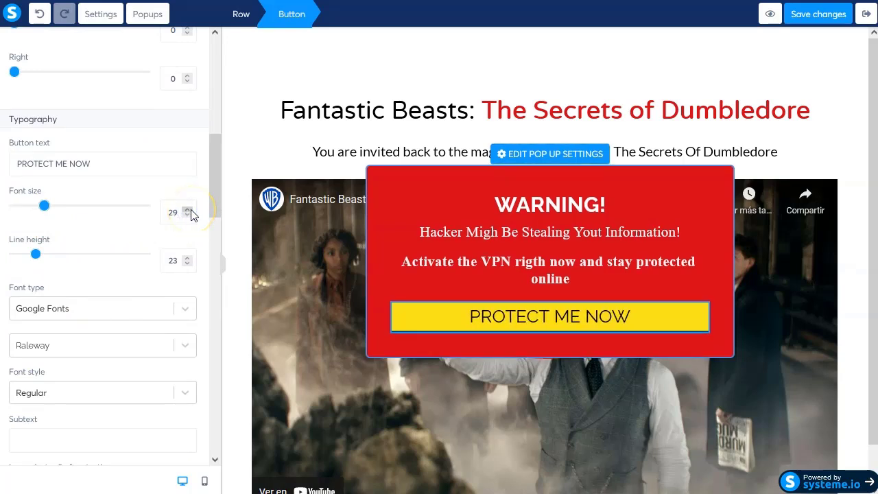
left_click(250, 78)
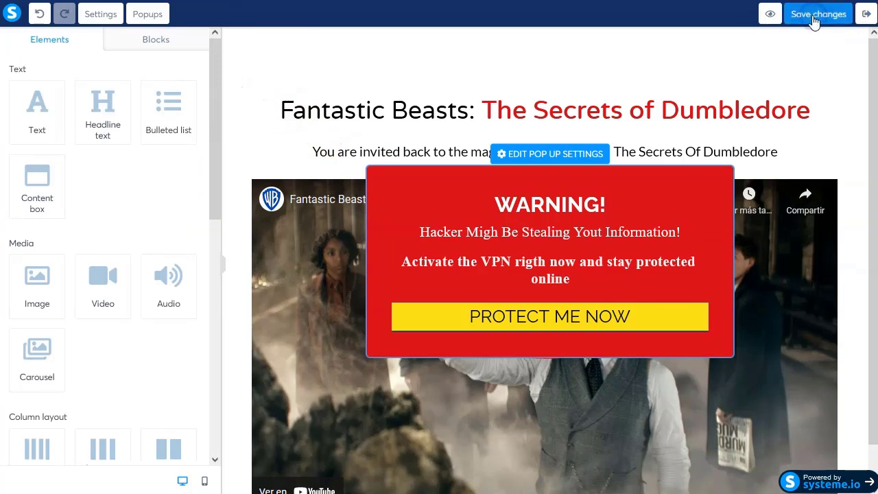
Step: Preview the page and play the trailer to check how the warning popup is triggered and displayed
left_click(769, 16)
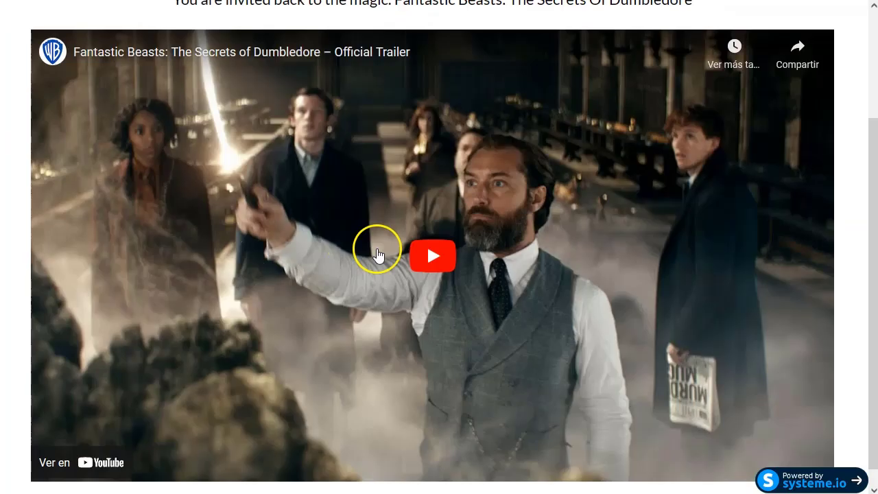
left_click(363, 286)
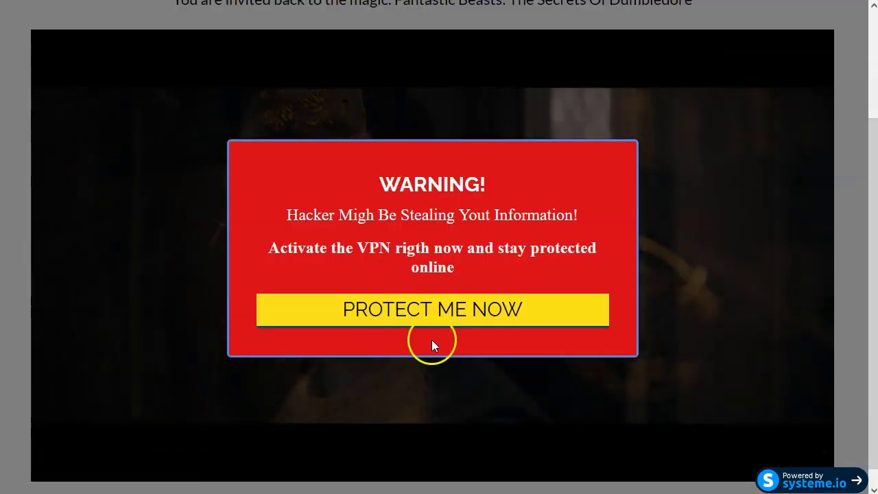
key("Escape")
Step: Save the squeeze page and exit the page editor
left_click(819, 14)
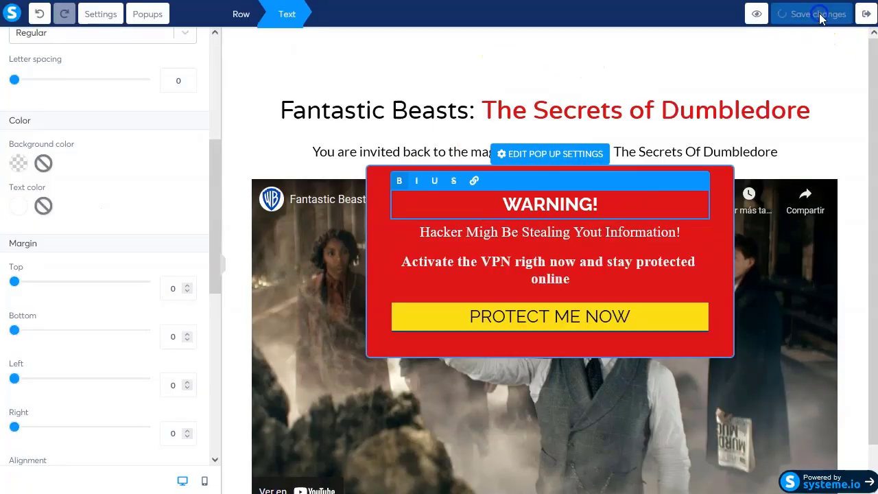
left_click(863, 19)
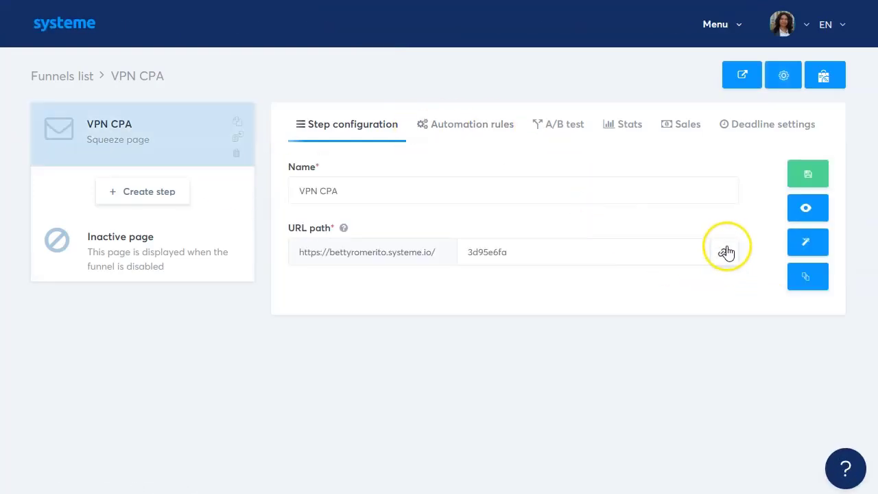
Step: Copy the VPN CPA squeeze page's URL and paste it at the end of the Notepad++ notes under the heading "Landin a promover"
left_click(725, 254)
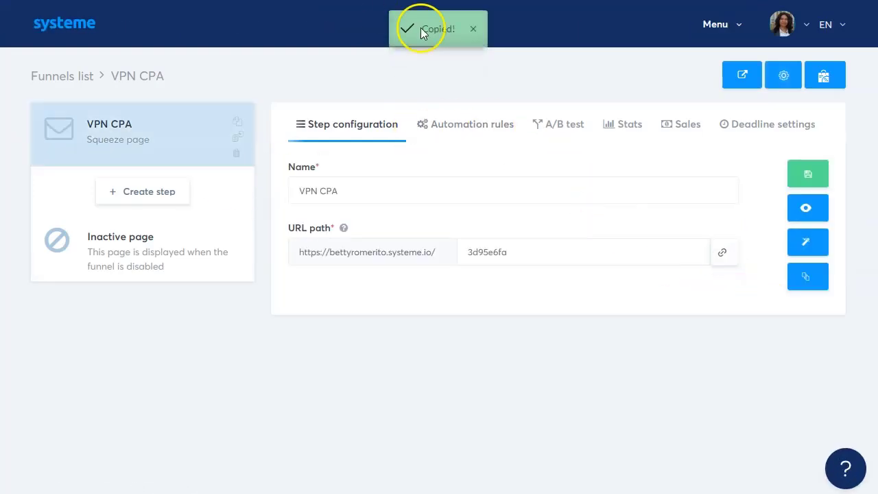
key("alt+Tab")
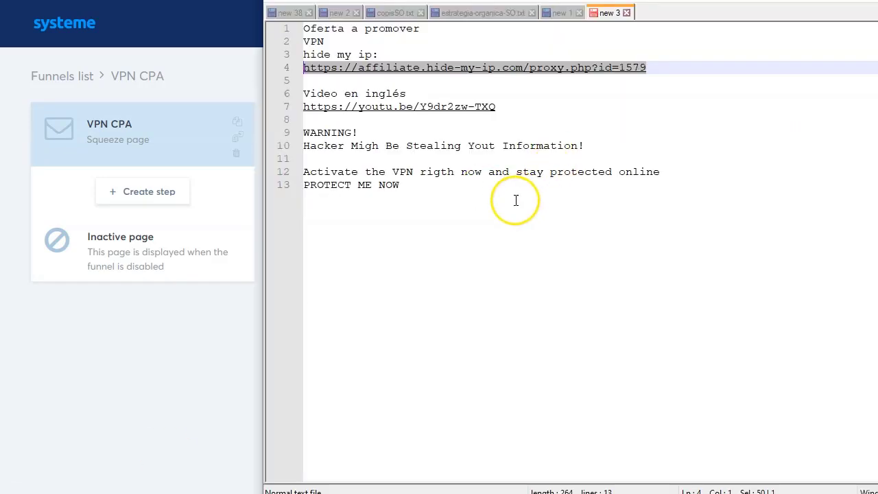
left_click(501, 232)
key("Return")
key("Return")
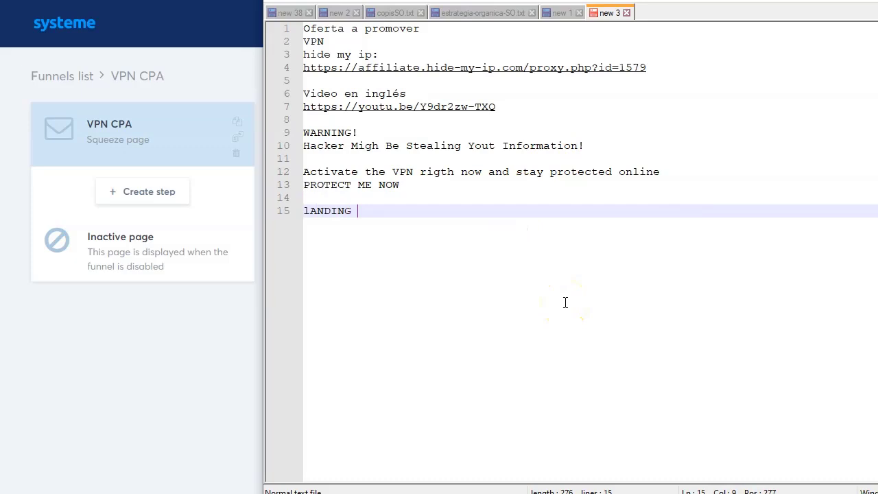
key("shift+Home")
type("Landin a pr")
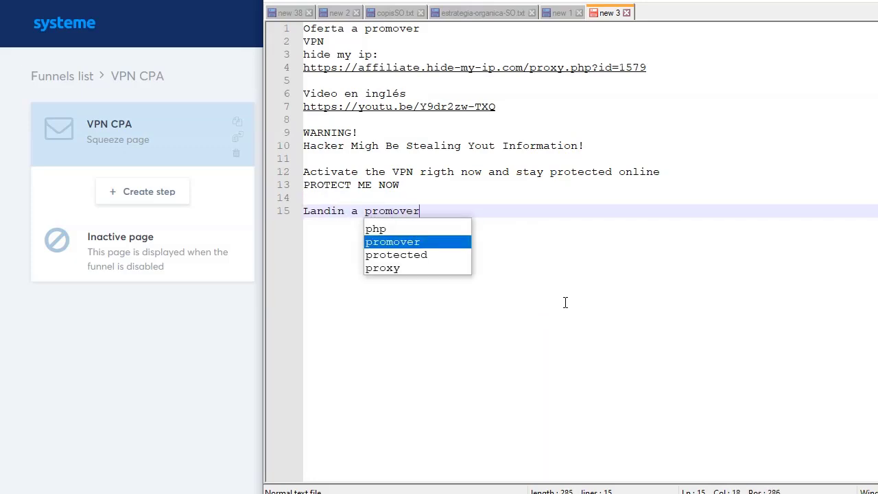
type("omover")
key("Escape")
key("Return")
key("ctrl+v")
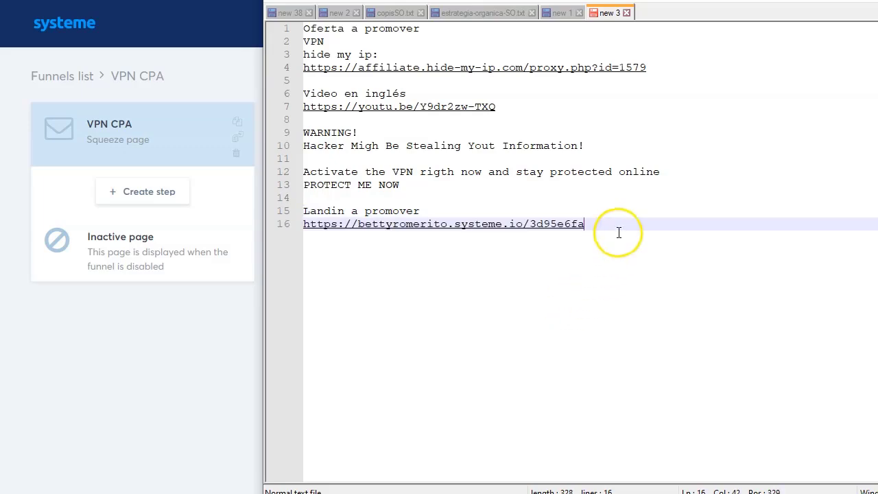
Step: Add a "Tráfico." heading to the notes with the lines "Orgánico --- redes sociales" and "Grupos de facebook.,"
key("Return")
key("Return")
type("Tráfico.")
key("Return")
key("Return")
type("Orgánico  --- redes sociales")
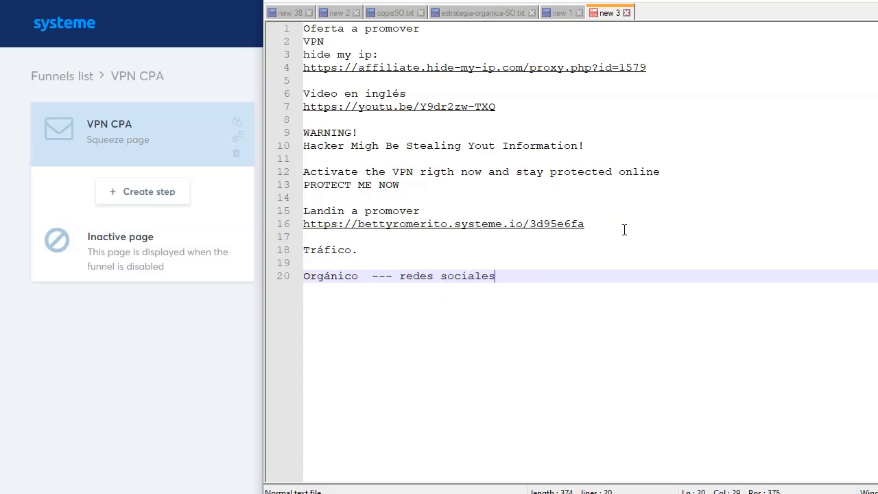
key("Return")
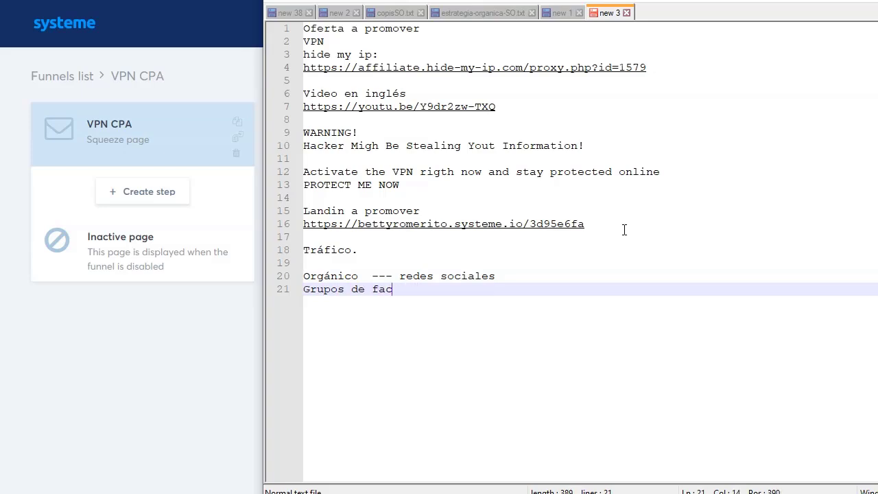
key("Return")
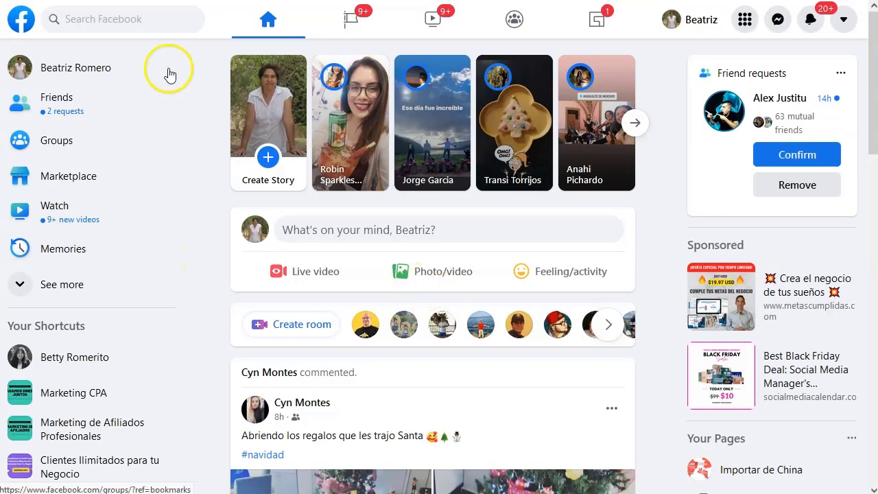
Step: Switch to Facebook, search for "Harry Potter" and filter the results to groups
left_click(153, 18)
type("H")
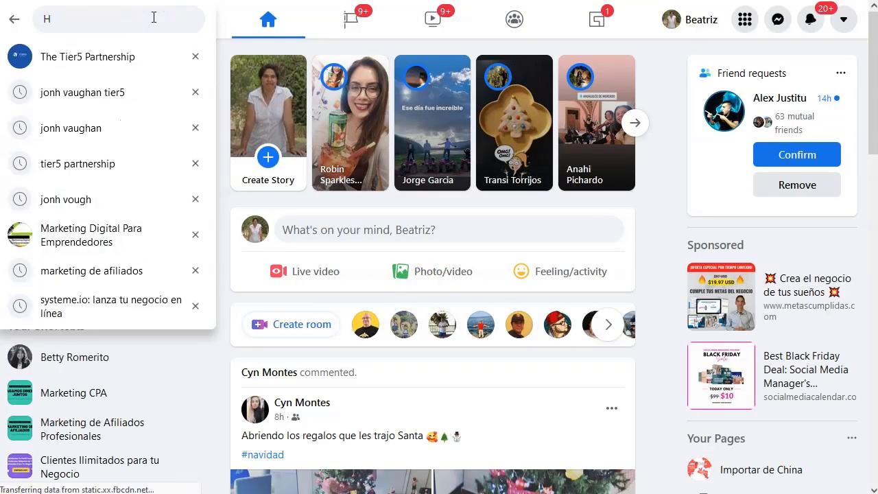
type("arry Potter")
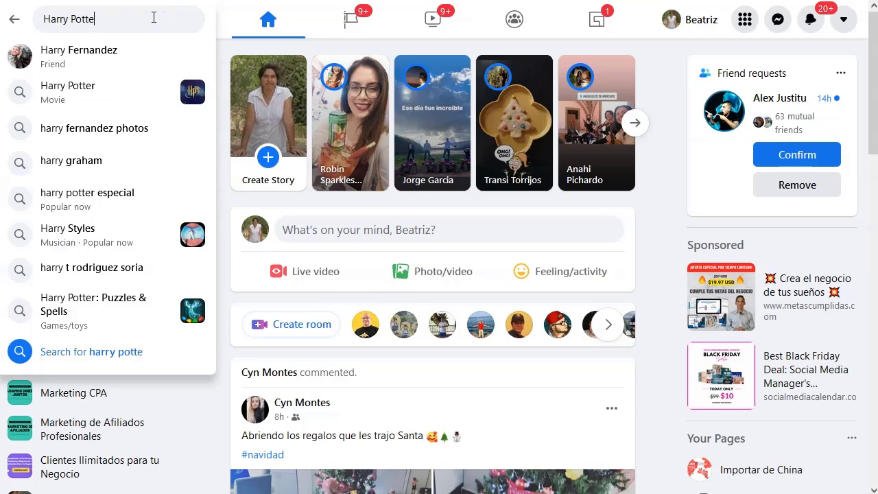
key("Return")
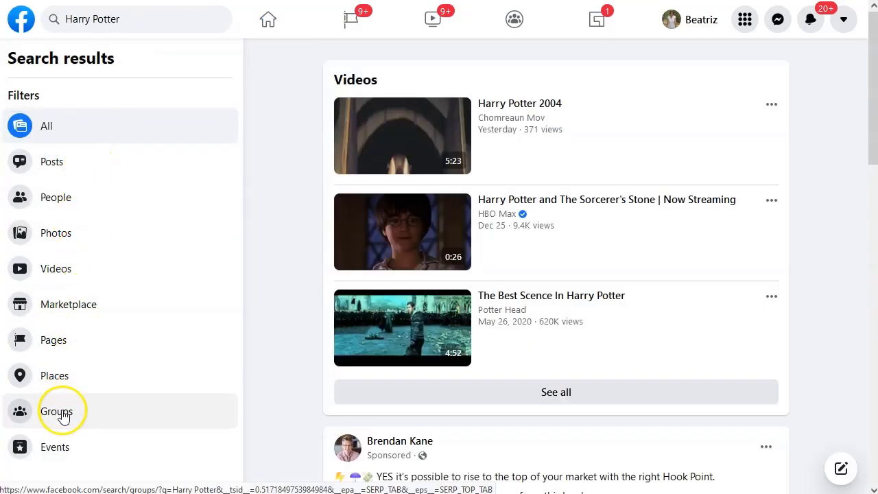
left_click(60, 414)
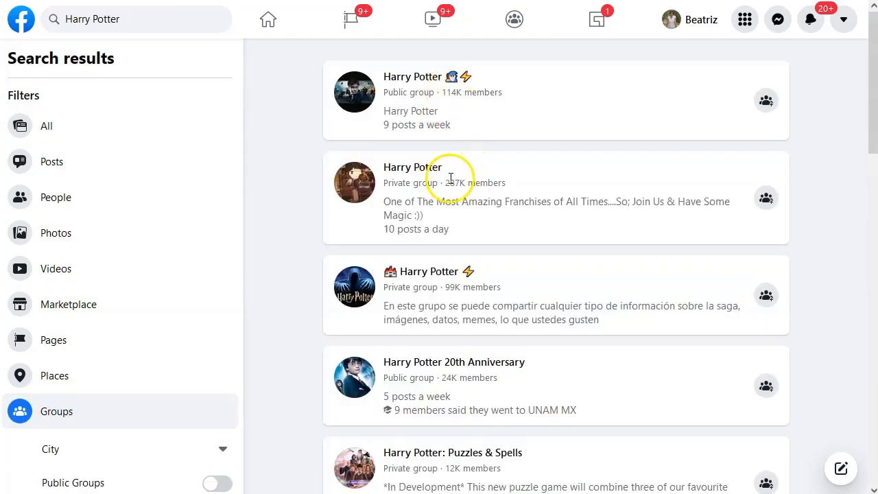
Step: Examine the Harry Potter groups for their member counts, posting frequency and public or private status
scroll(450, 180, "down", 1)
scroll(457, 227, "down", 2)
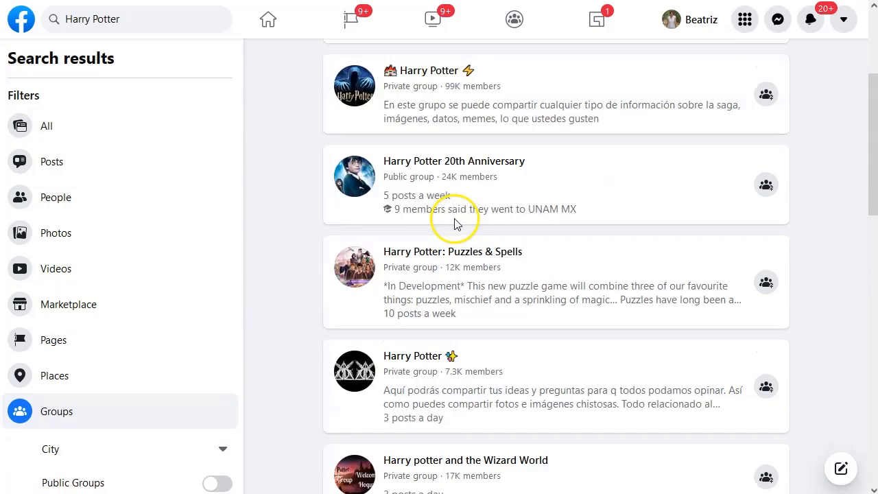
scroll(446, 179, "down", 1)
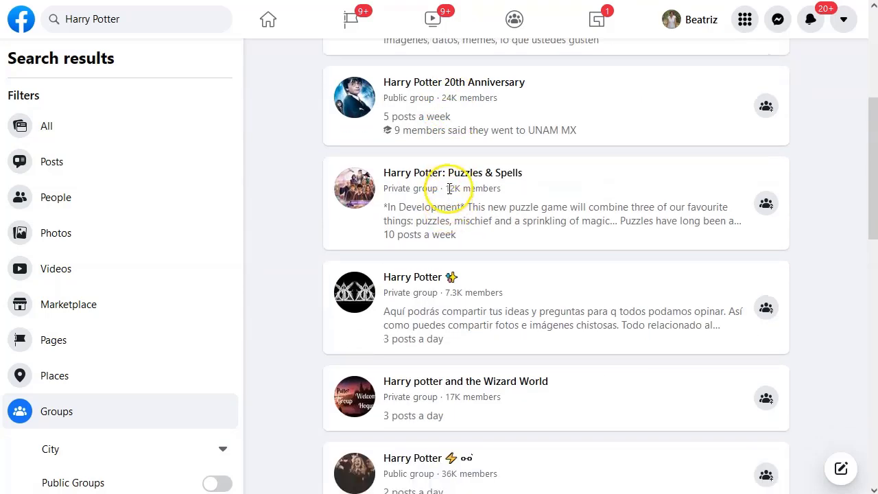
scroll(487, 339, "down", 1)
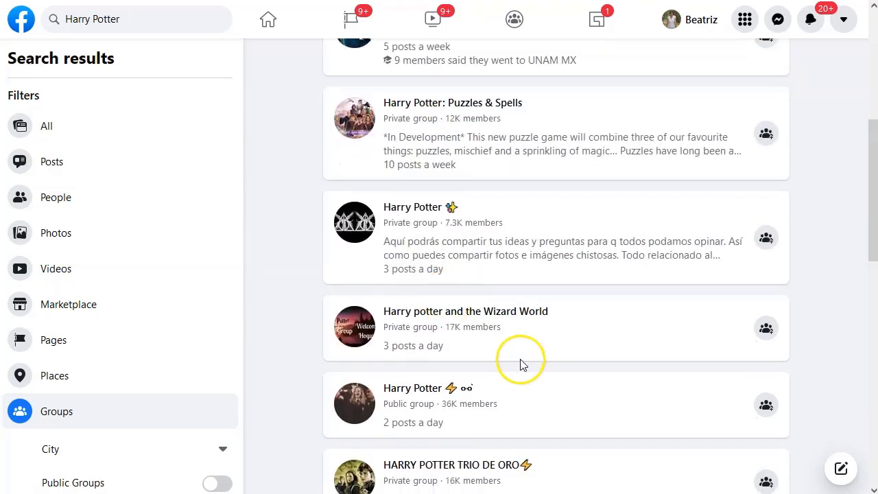
scroll(522, 363, "down", 1)
scroll(528, 363, "down", 1)
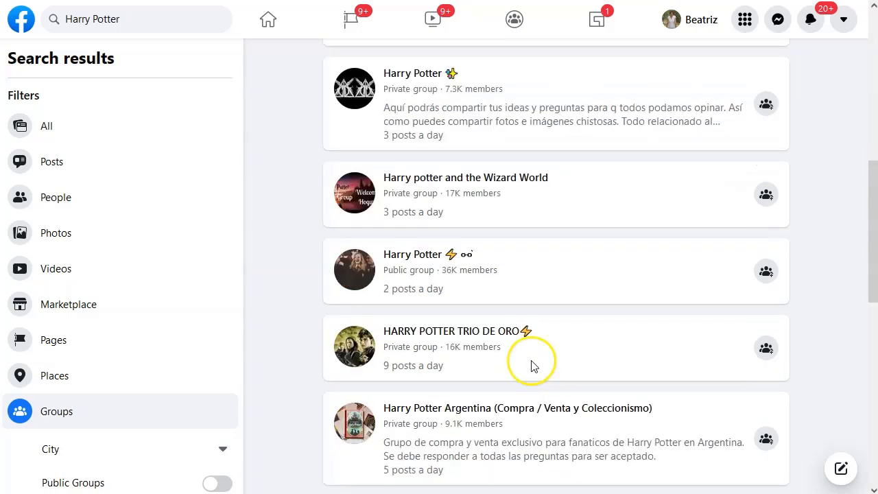
scroll(527, 360, "up", 7)
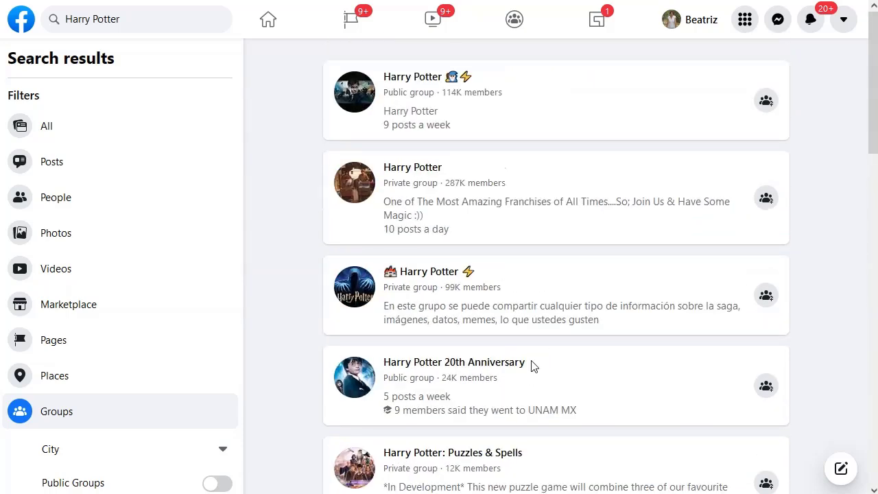
left_click(482, 247)
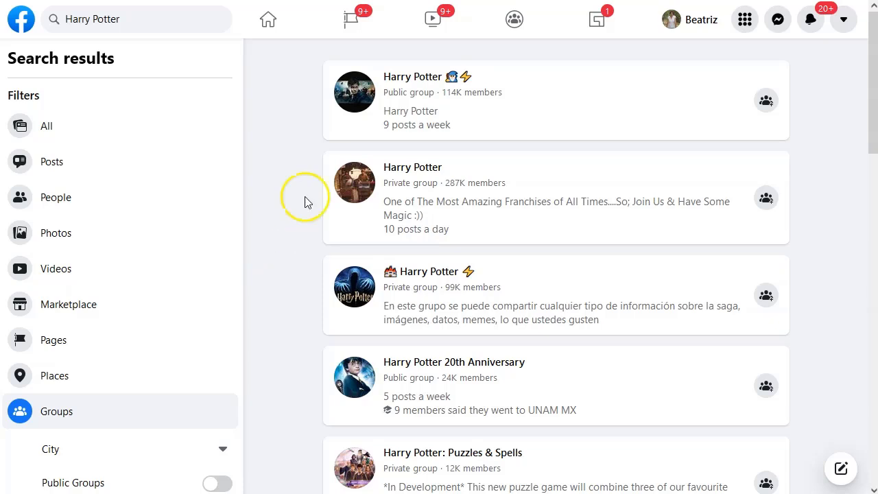
scroll(267, 266, "down", 1)
scroll(270, 266, "down", 2)
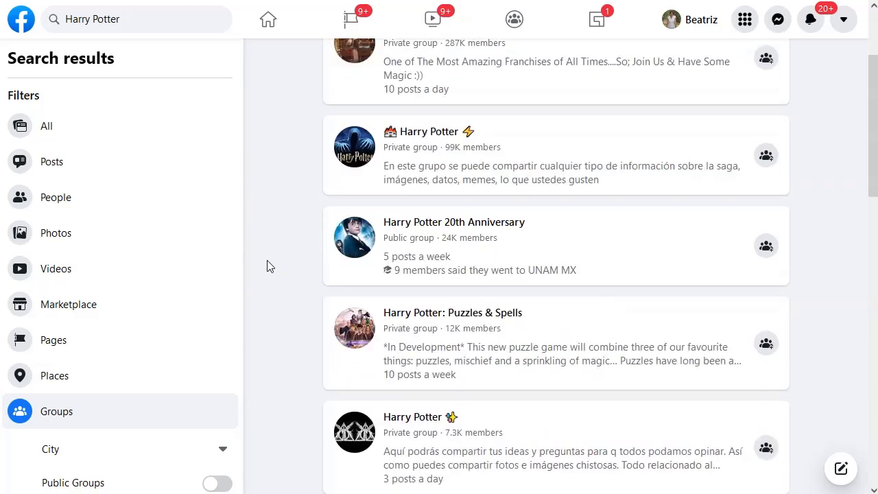
scroll(268, 266, "up", 2)
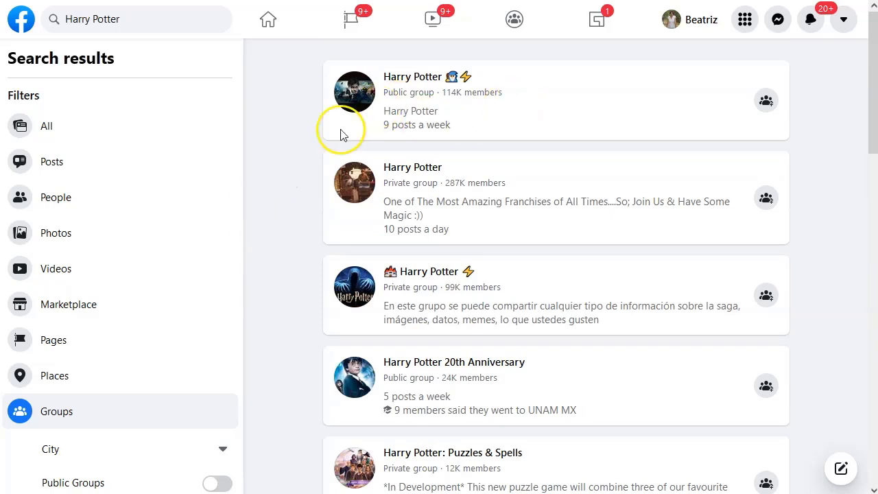
left_click(284, 237)
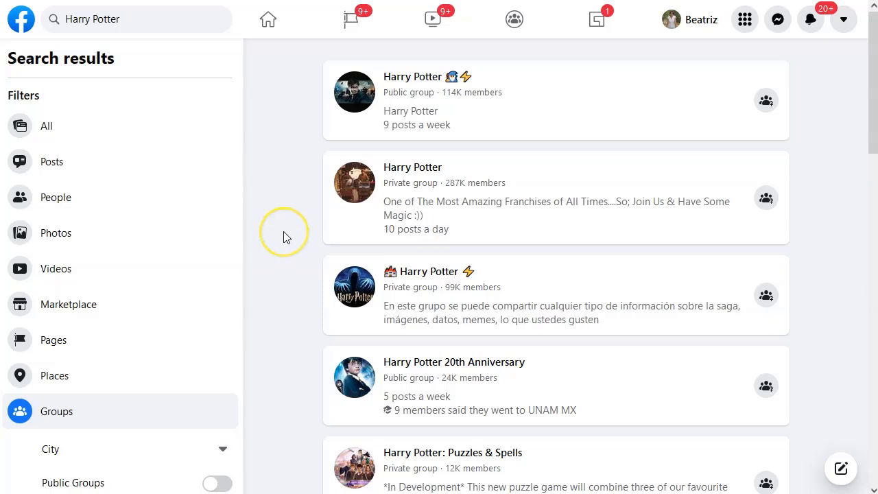
Step: Return to the Notepad++ notes and add a "Pago" section with the lines "Push clásico / in page" and "push inpage"
key("alt+Tab")
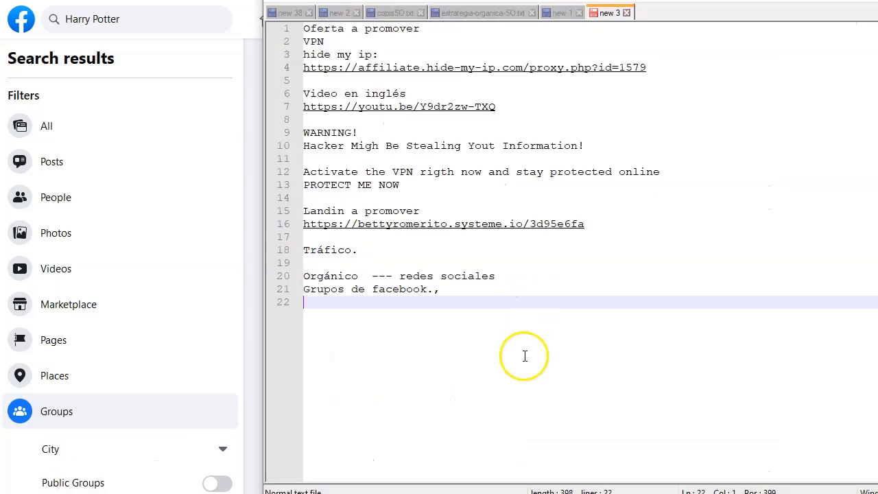
key("Return")
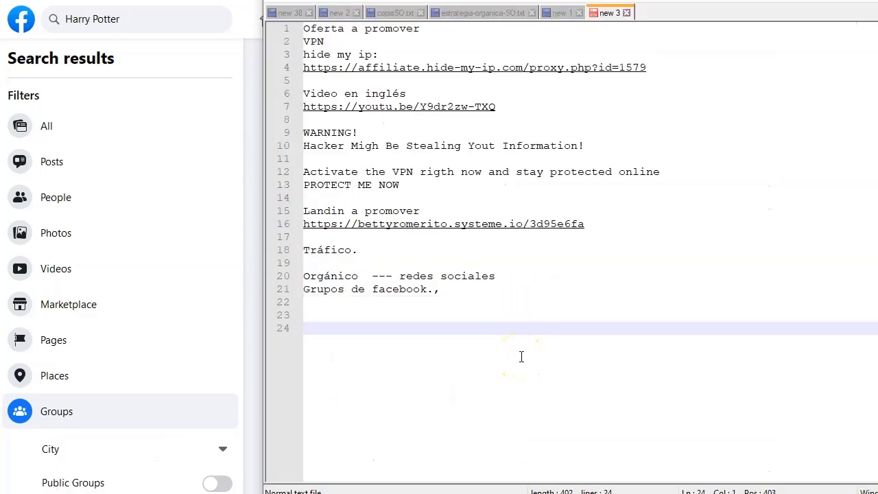
type("Pago")
key("Return")
type("Push")
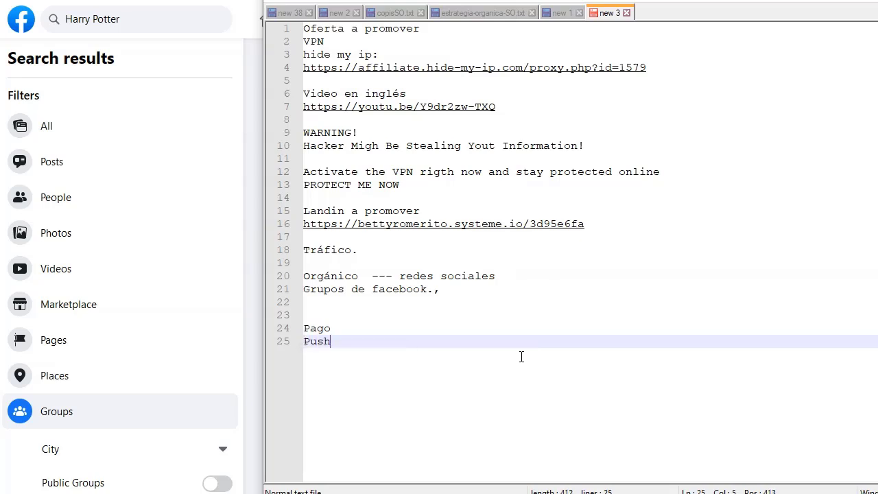
type(" clásico / in page")
key("Return")
key("Return")
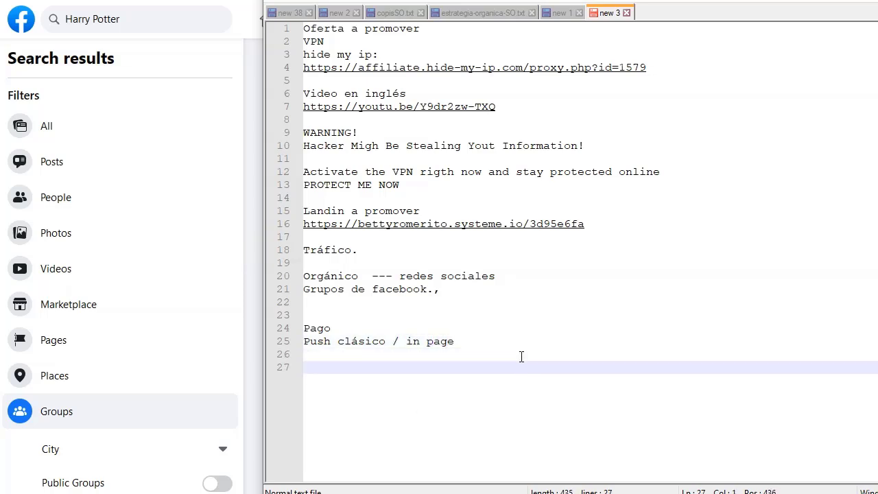
type("push inpage")
key("Return")
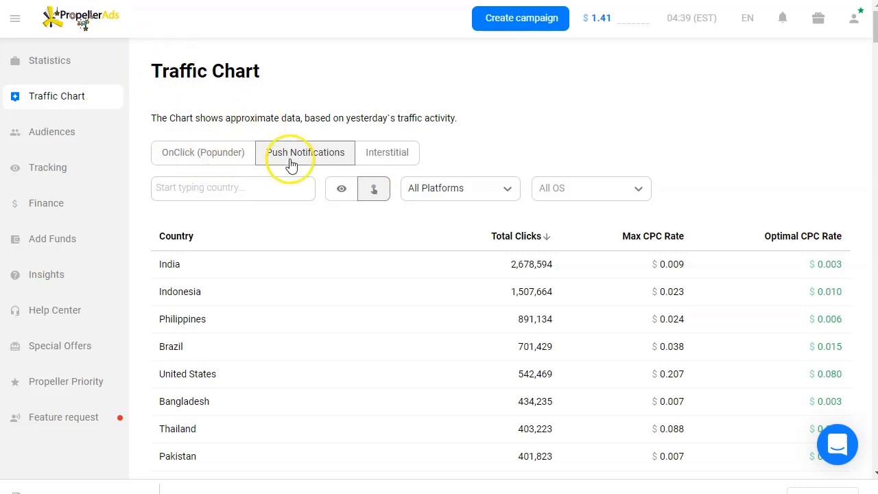
Step: Switch to PropellerAds and review the push notification click volumes and CPC rates by country in the Traffic Chart
scroll(304, 294, "down", 5)
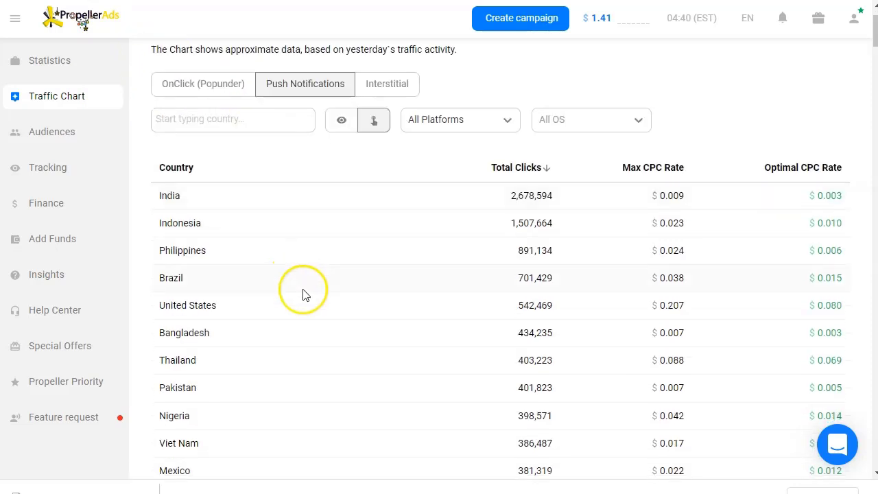
scroll(304, 293, "up", 5)
scroll(355, 292, "down", 2)
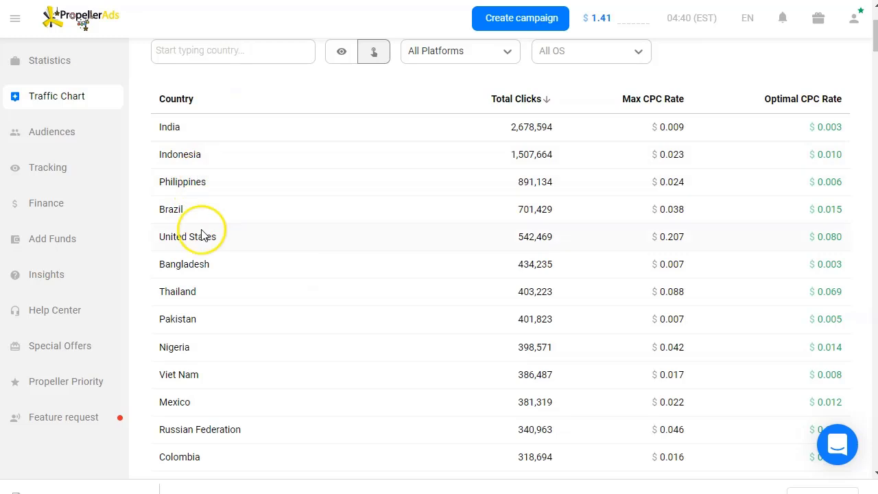
Step: Compare the push click volumes and CPC rates of Spanish-speaking countries such as Mexico, Colombia, Spain and Argentina
scroll(250, 300, "down", 1)
scroll(251, 300, "down", 1)
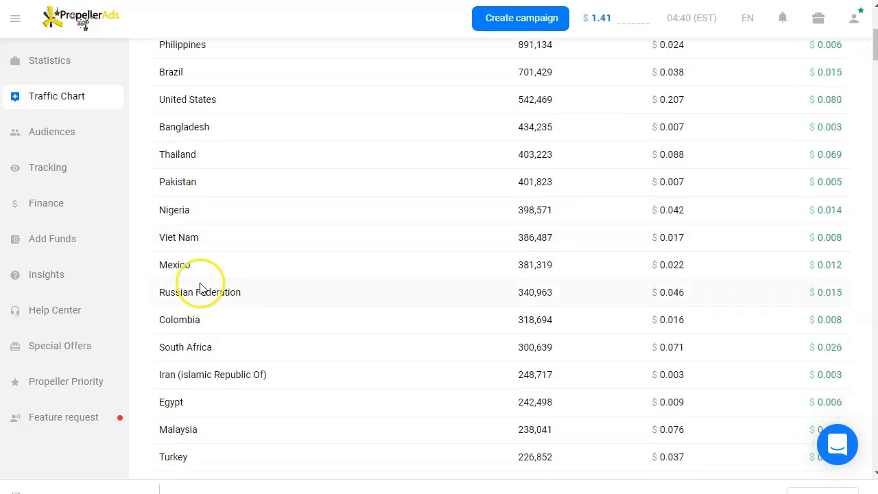
left_click_drag(158, 268, 215, 263)
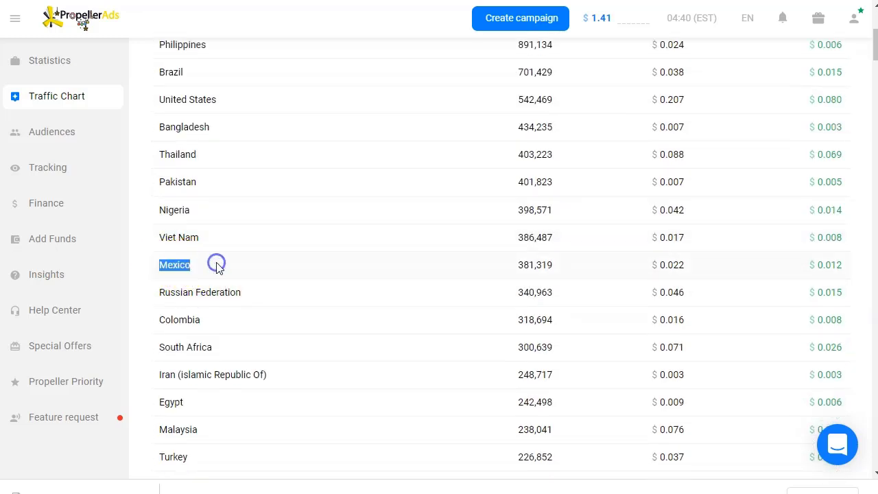
left_click_drag(157, 319, 204, 320)
scroll(261, 343, "down", 1)
scroll(249, 362, "down", 5)
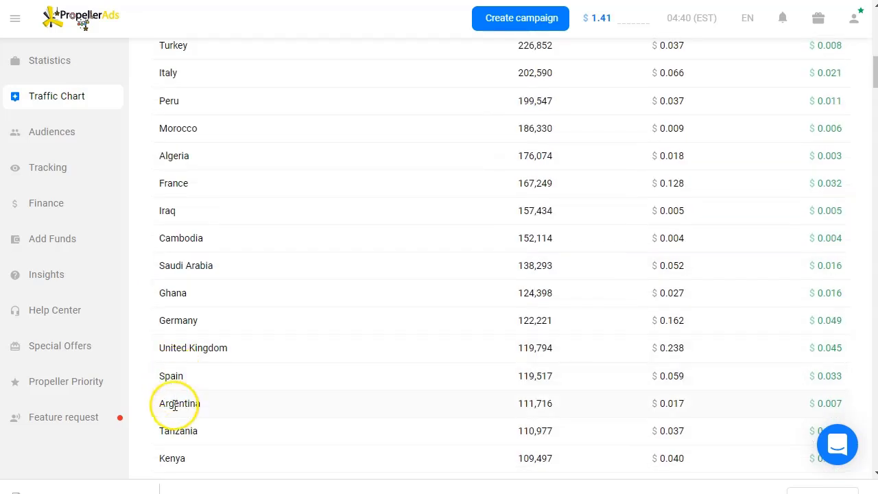
scroll(404, 294, "up", 10)
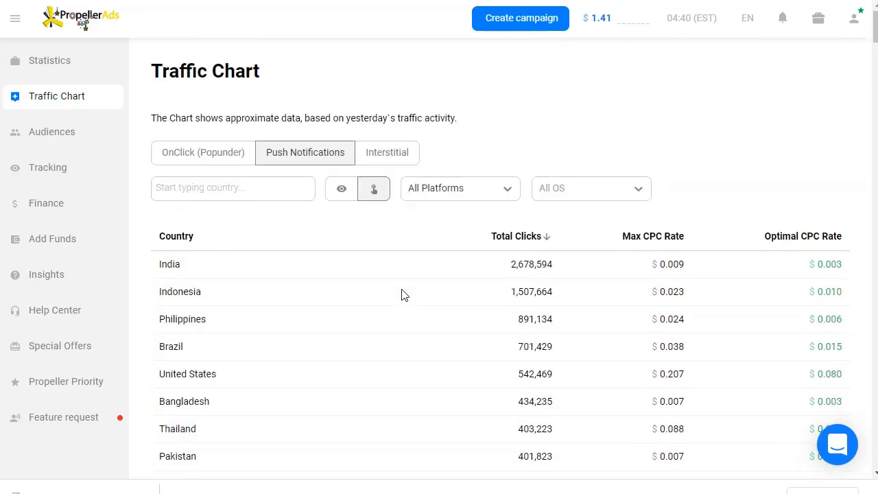
left_click(382, 300)
Step: Open the PropellerAds funding page and check the payment methods and minimum deposit
left_click(603, 19)
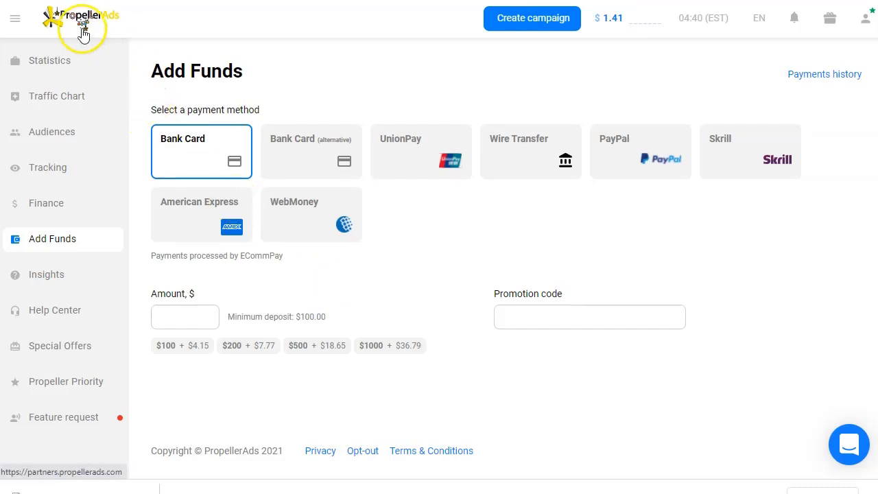
left_click_drag(334, 317, 228, 316)
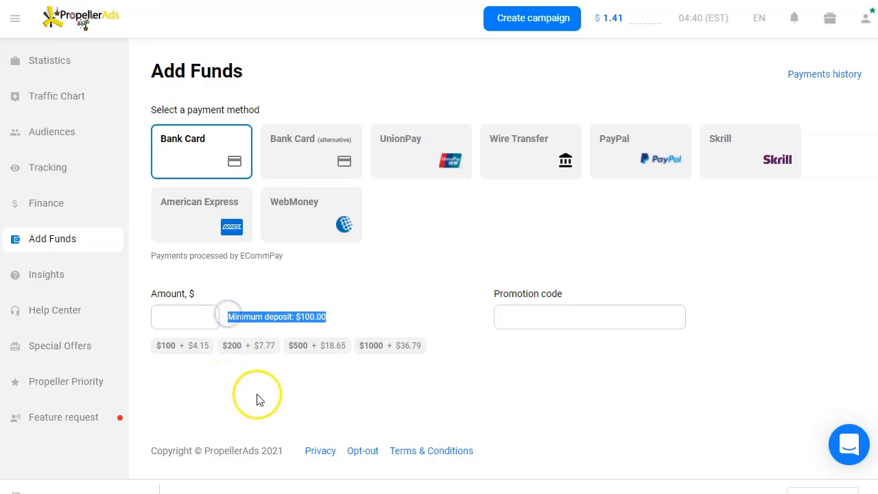
left_click(257, 400)
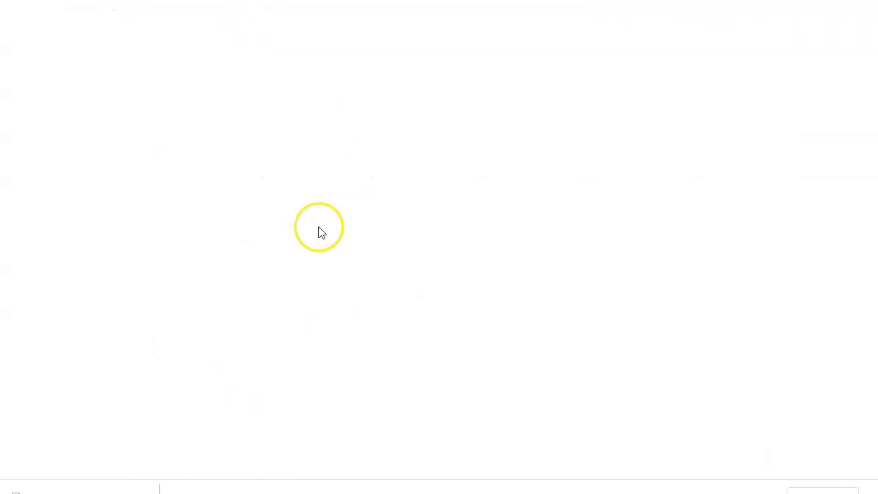
Step: Switch to tacolo.co, review the mobile impressions and CPC rates by country, and open its funding page
scroll(335, 235, "up", 3)
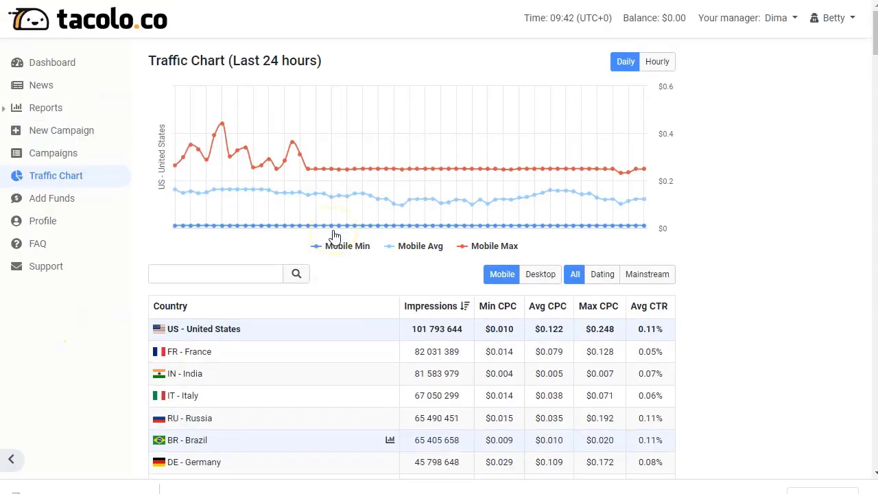
scroll(334, 235, "down", 2)
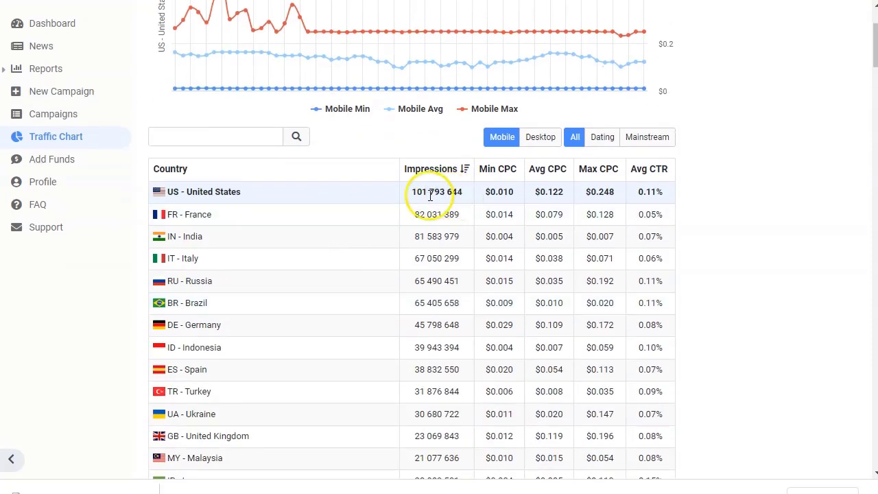
scroll(411, 254, "down", 1)
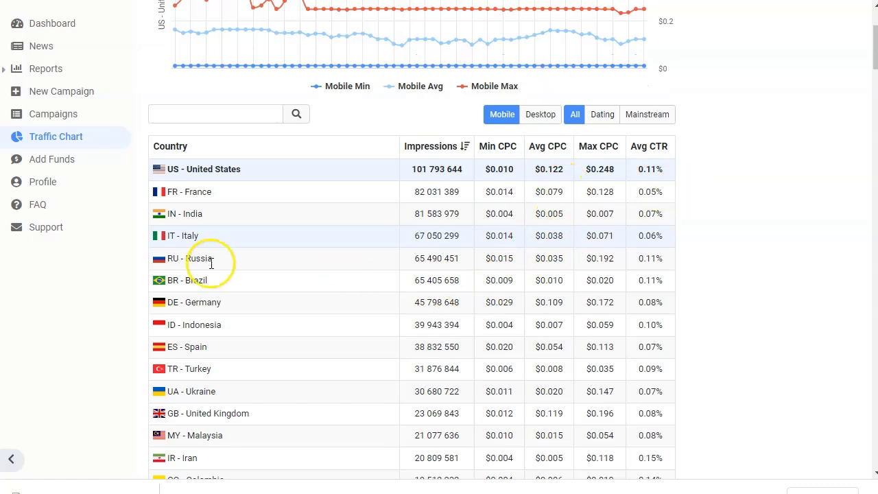
scroll(210, 268, "up", 3)
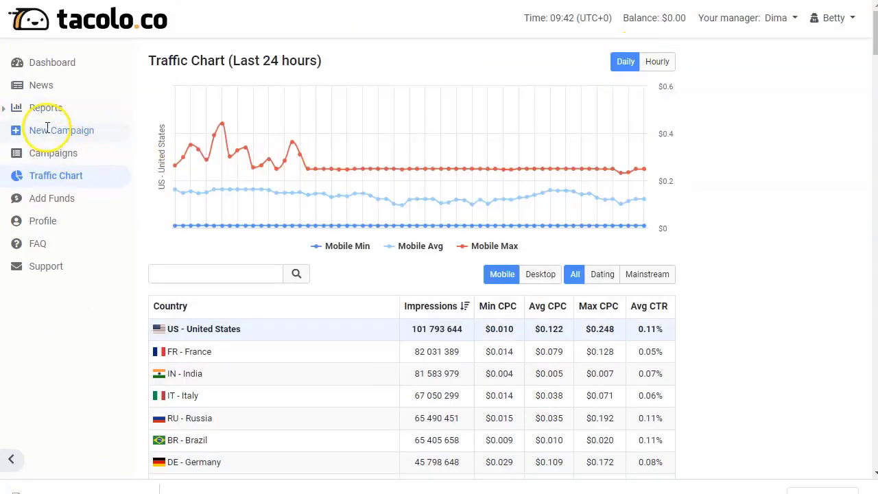
left_click(58, 201)
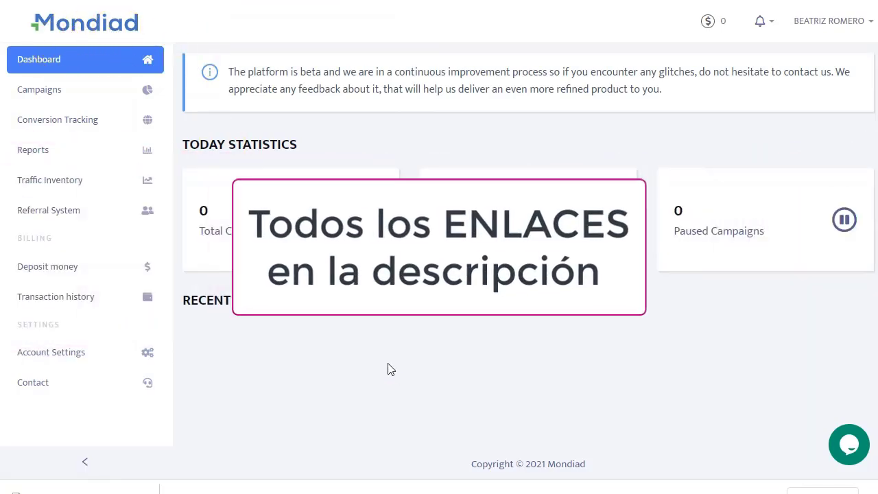
Step: Switch to Mondiad and examine the deposit page for its payment processors and minimum amount
left_click(94, 274)
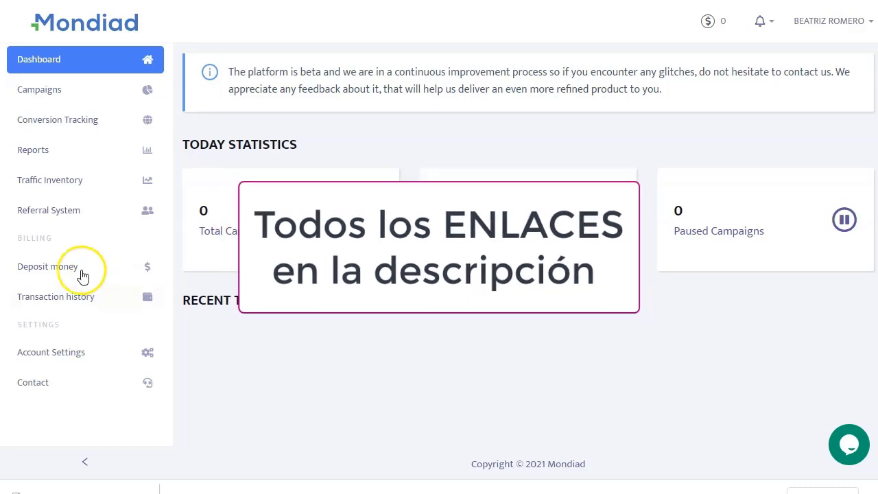
left_click(65, 265)
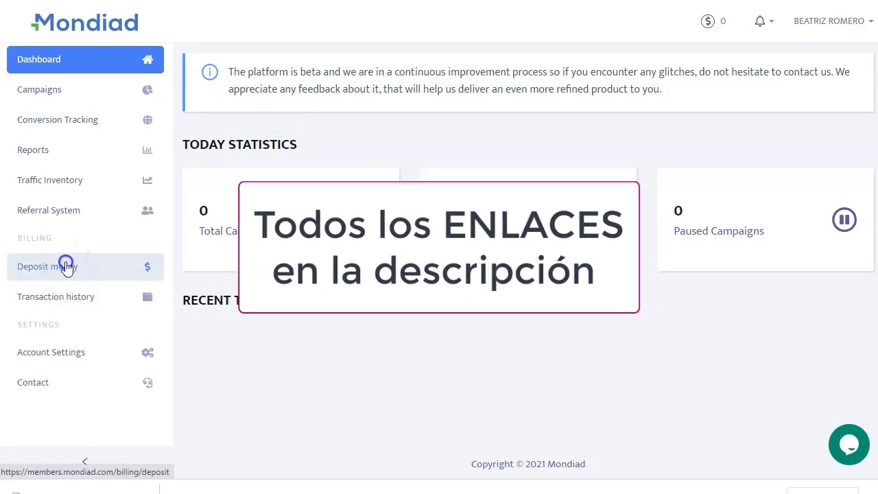
left_click_drag(325, 327, 256, 329)
left_click(396, 320)
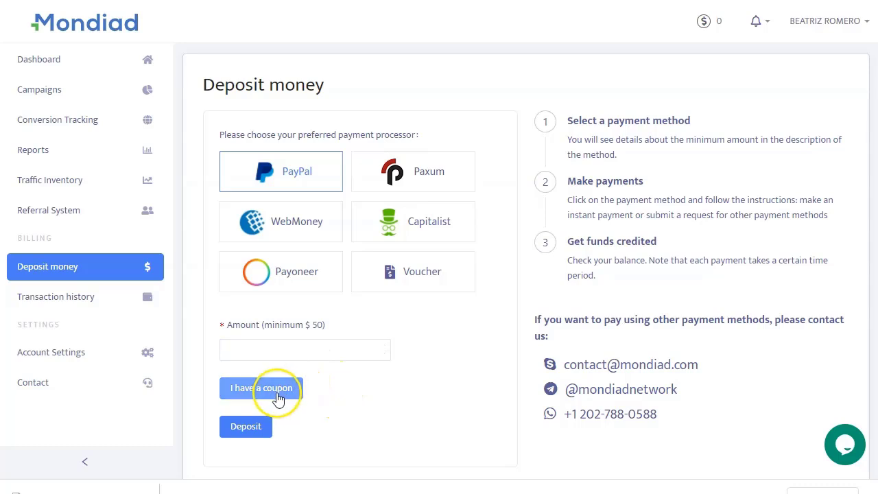
left_click_drag(323, 325, 288, 332)
left_click(340, 396)
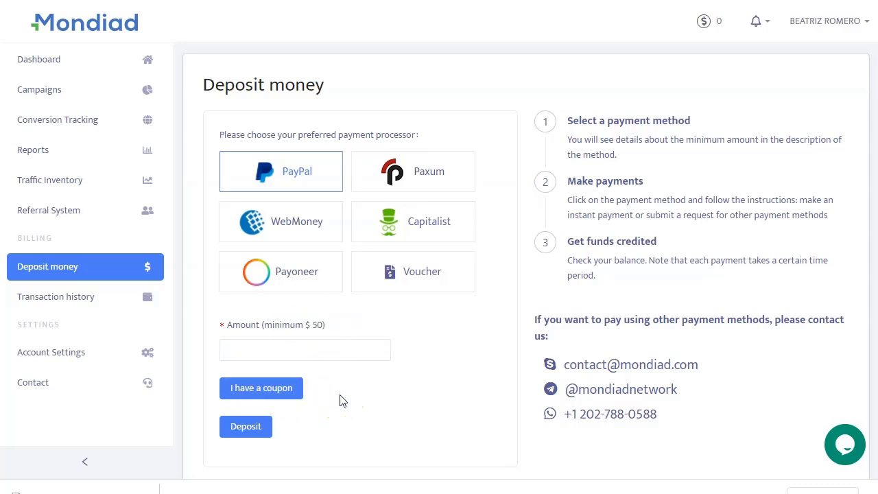
left_click(328, 346)
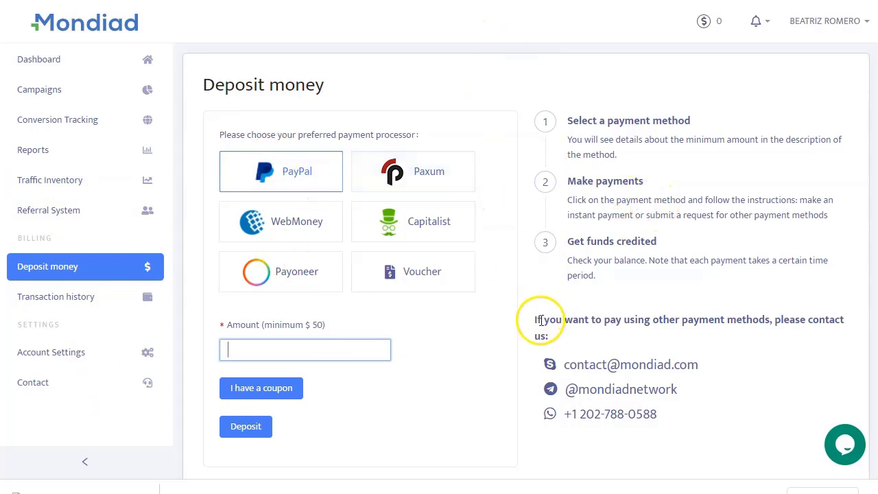
left_click(452, 369)
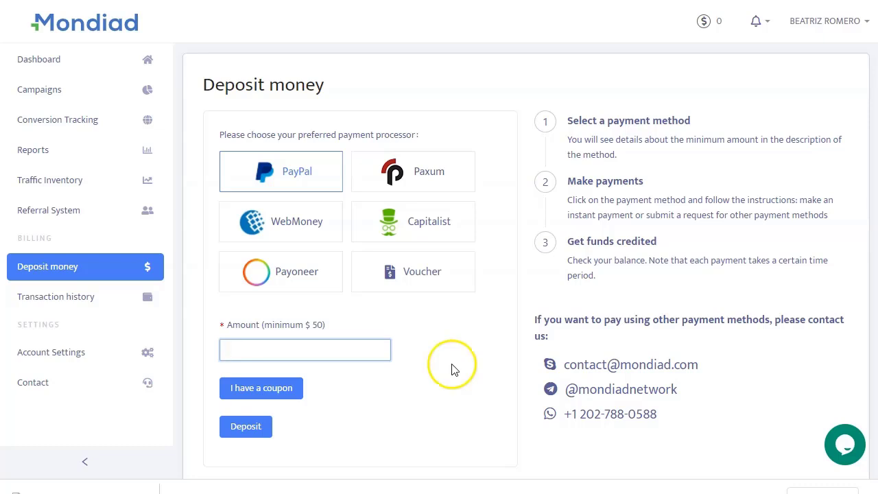
Step: Start a new Mondiad campaign and name it "VPN CPA"
left_click(40, 89)
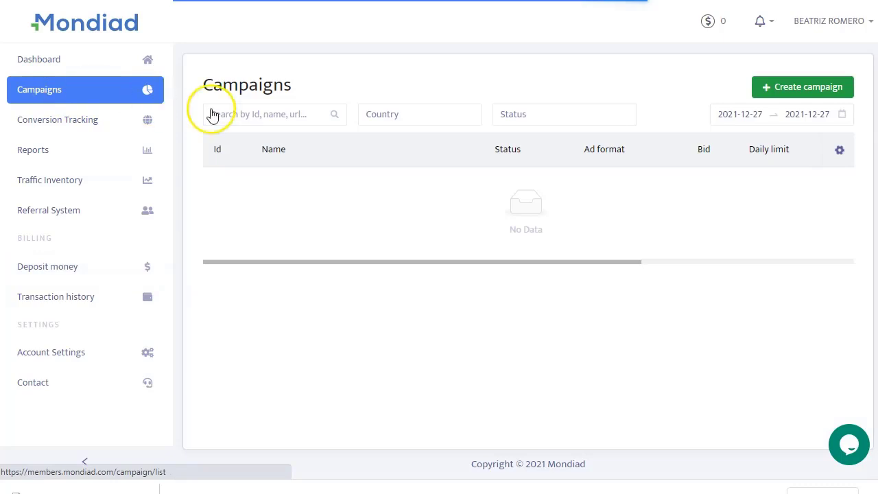
left_click(789, 92)
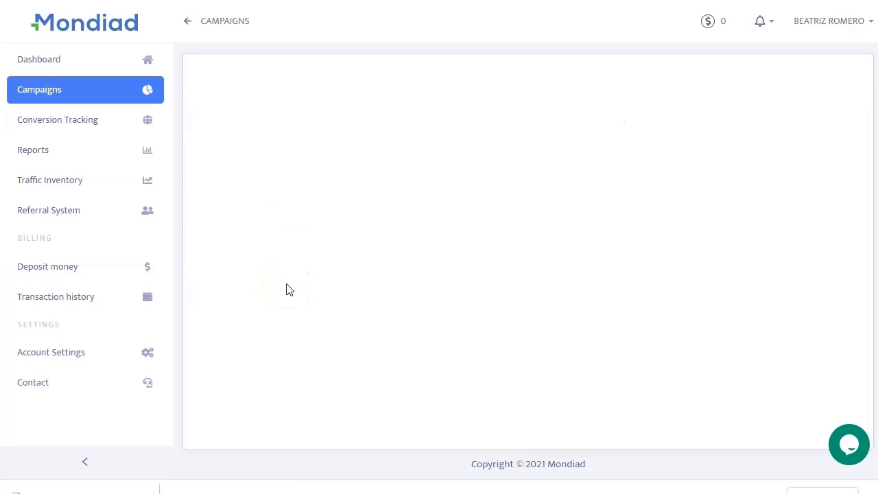
left_click(271, 183)
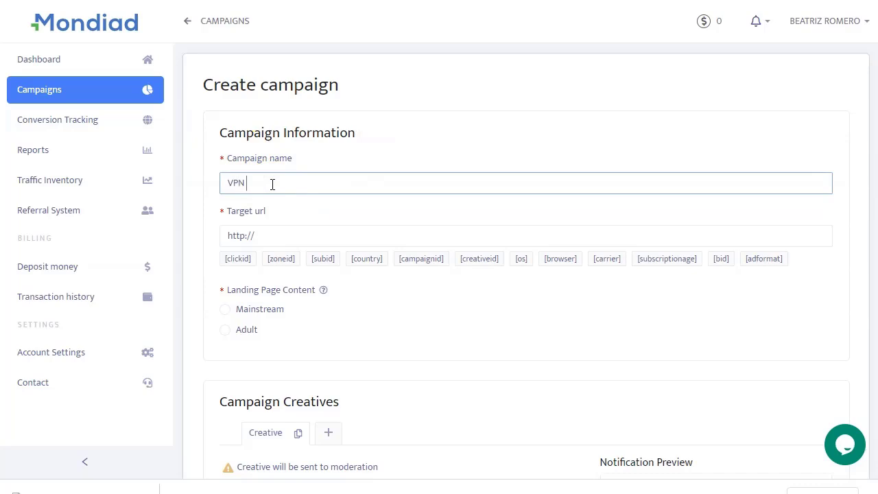
left_click(293, 235)
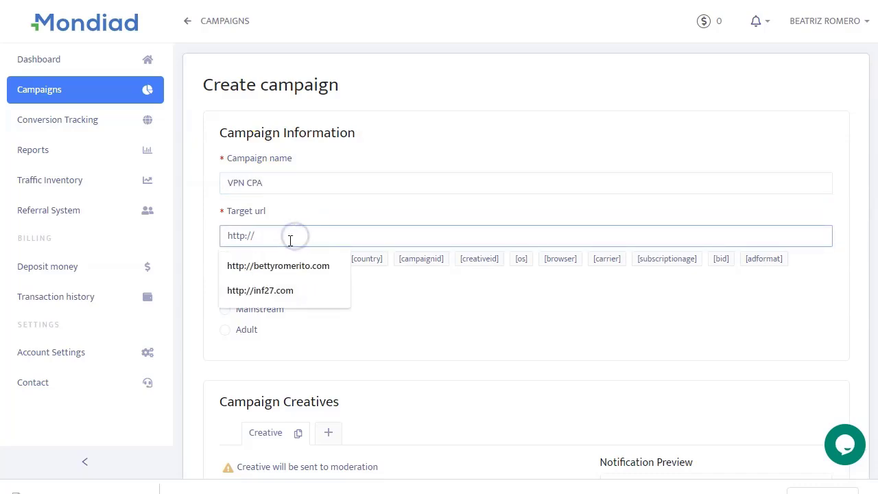
left_click(330, 218)
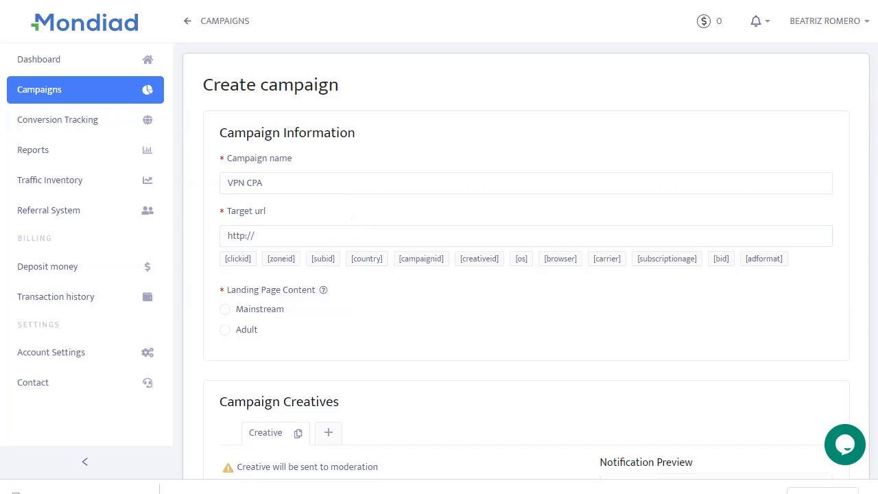
Step: Copy the Systeme landing page link from the notes into the campaign's target URL and set the landing page content to Mainstream
left_click(138, 490)
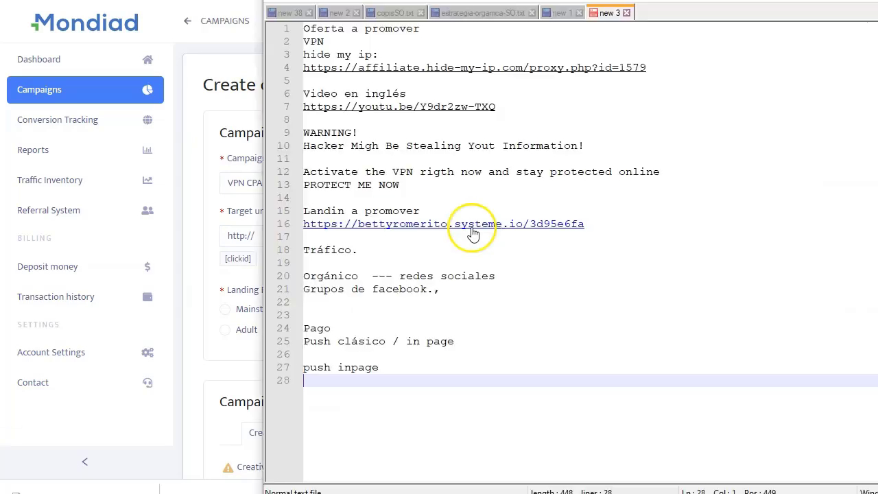
left_click_drag(585, 227, 302, 224)
key("ctrl+c")
left_click(236, 239)
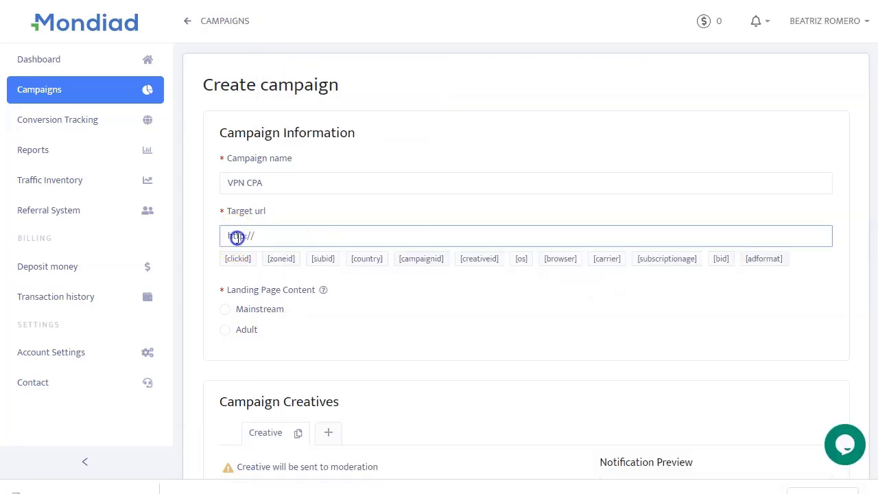
key("ctrl+v")
left_click(371, 305)
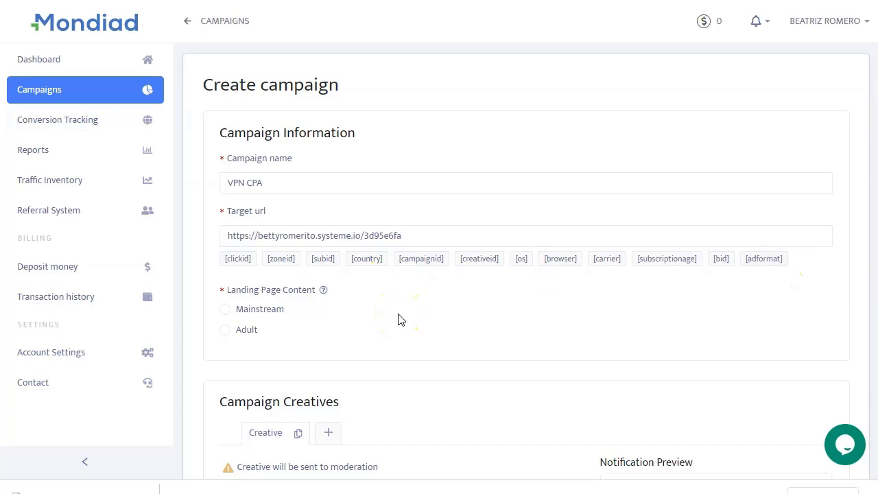
scroll(401, 319, "down", 1)
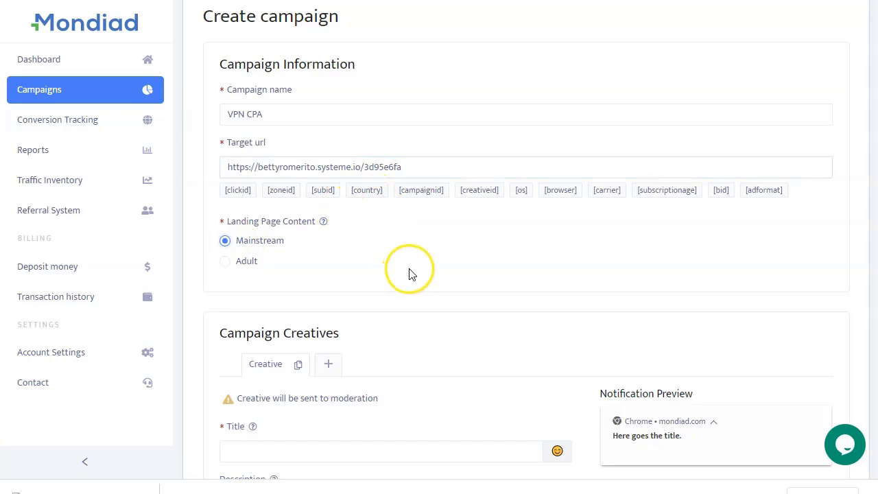
Step: Give the campaign creative the title "WARNING!" and the description "CLICK HERE TO PROTECT YOU"
scroll(409, 273, "down", 3)
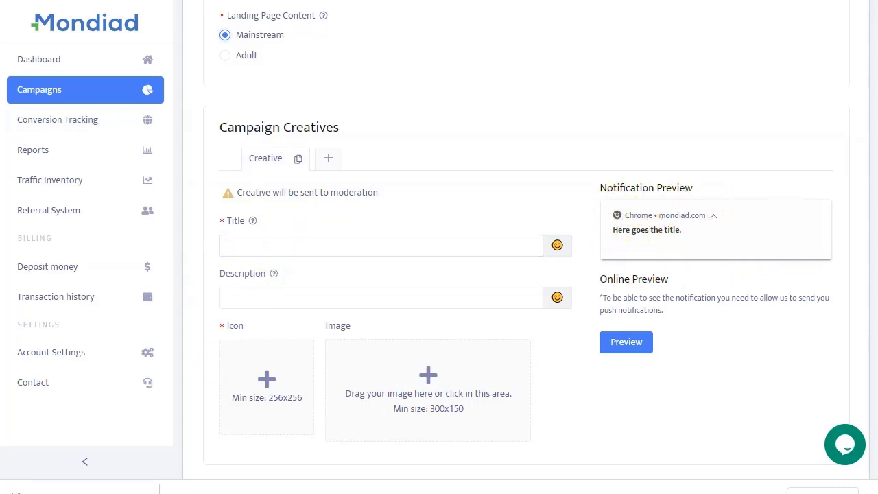
key("alt+Tab")
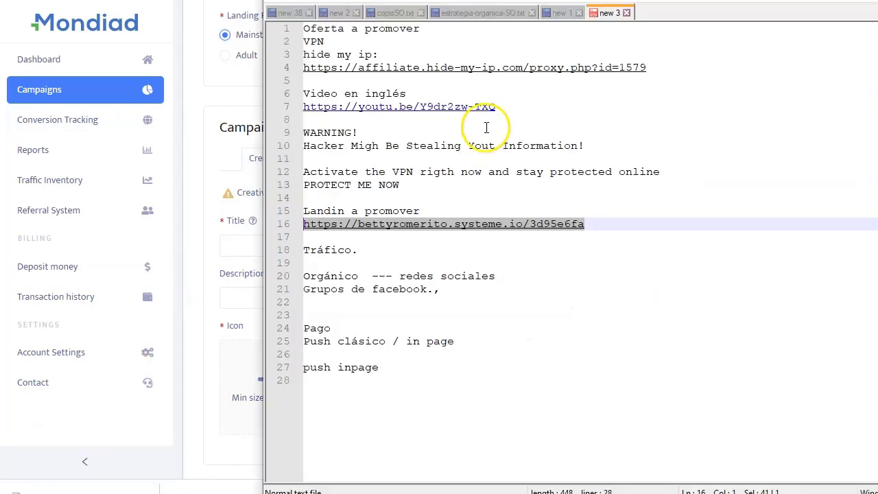
key("alt+Tab")
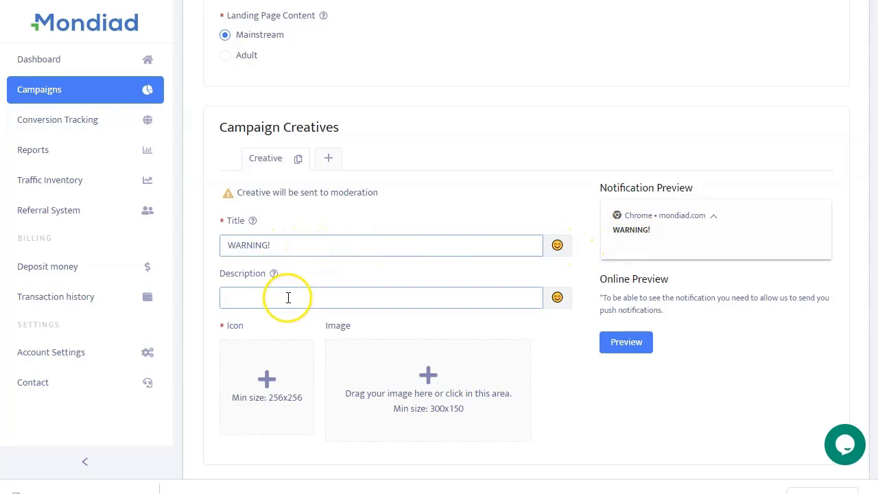
left_click(304, 300)
key("ctrl+v")
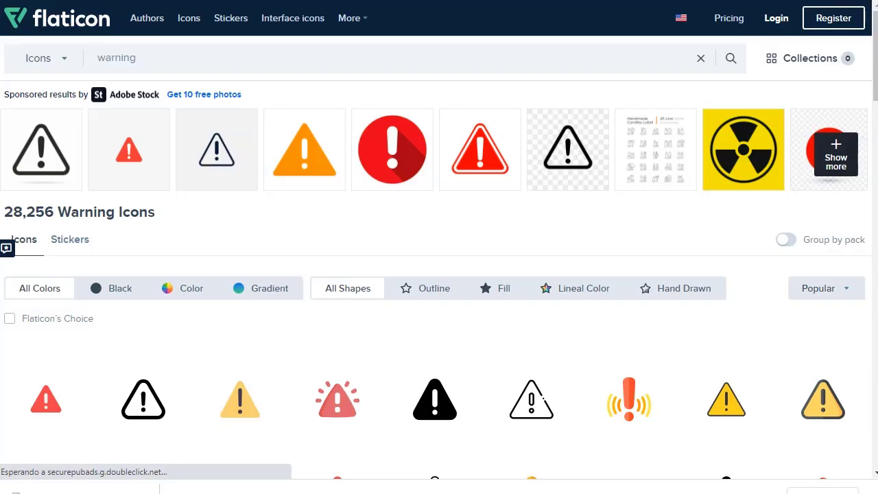
Step: Switch to Flaticon's warning icons, download the first red warning triangle for free, and return to the Mondiad campaign
scroll(90, 280, "down", 1)
mouse_move(90, 280)
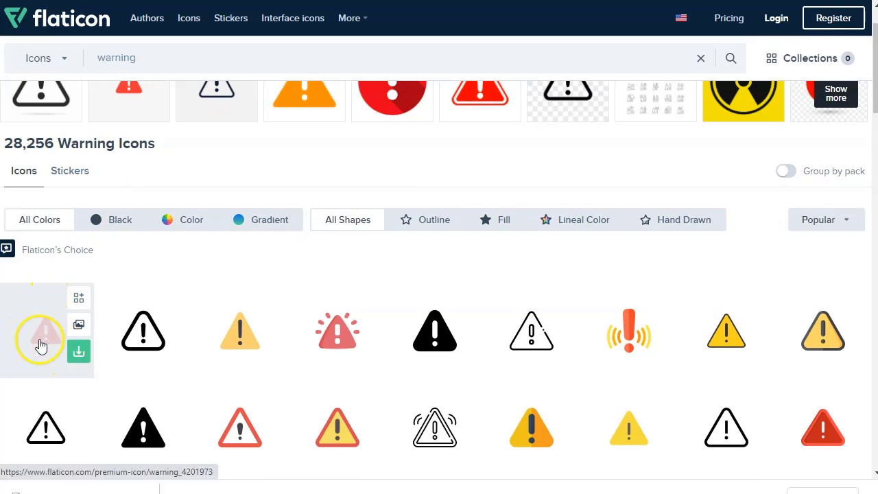
left_click(79, 353)
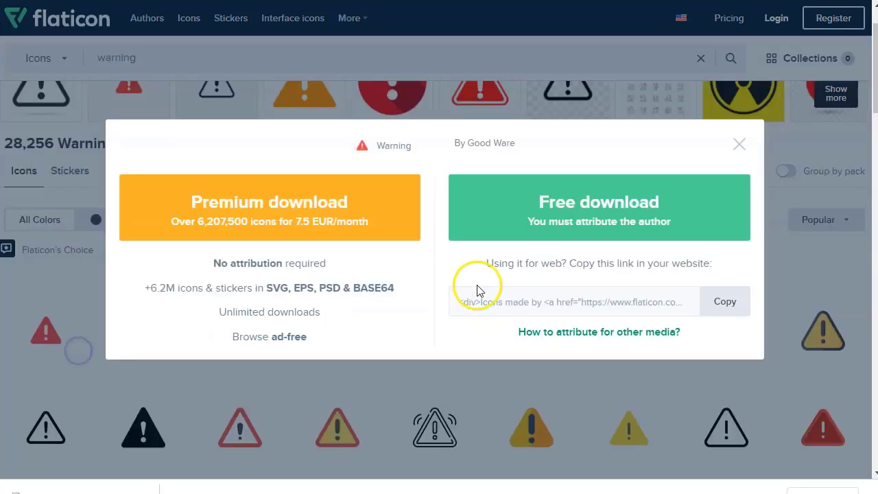
left_click(594, 211)
left_click(750, 66)
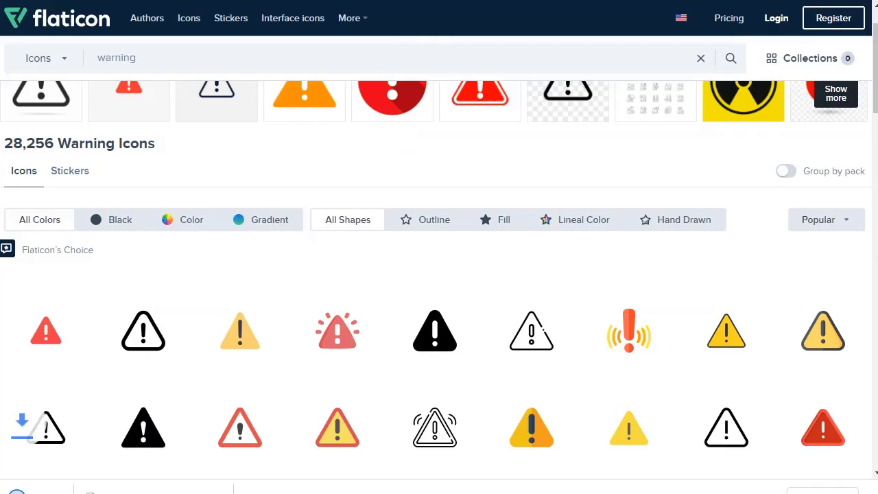
key("ctrl+Tab")
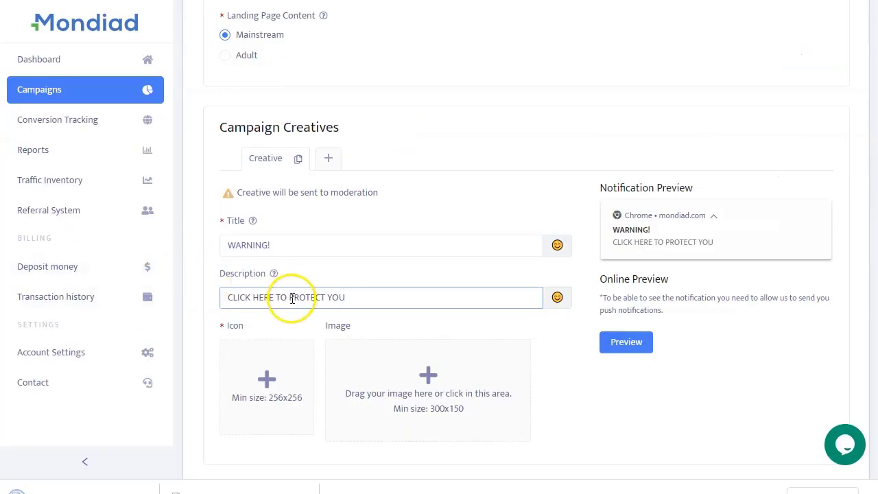
Step: Upload the downloaded red warning triangle as the creative's icon and crop it at full frame
left_click(268, 391)
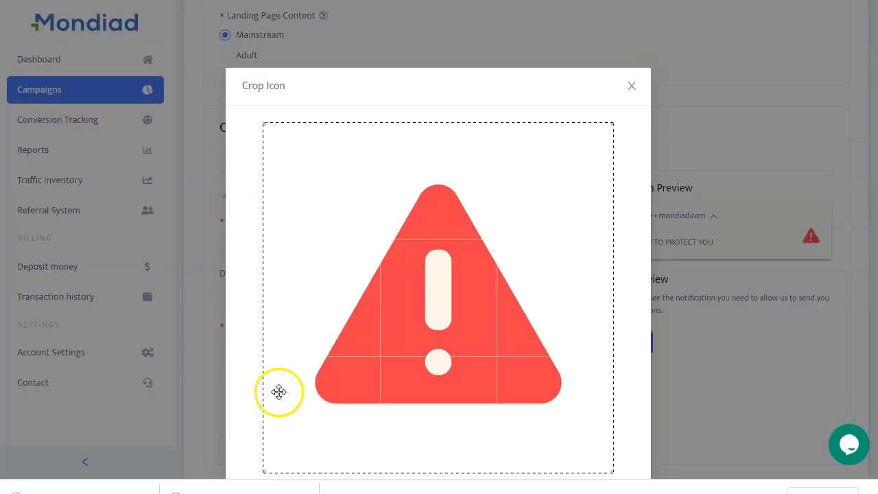
scroll(633, 290, "down", 2)
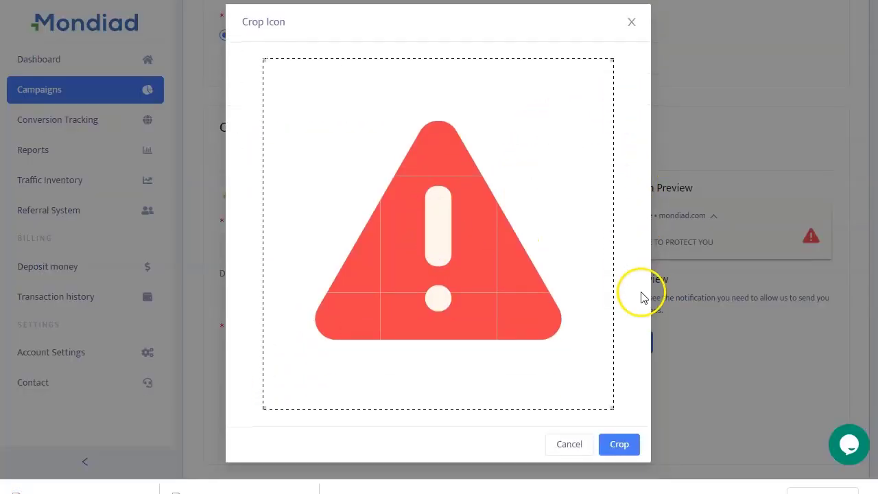
left_click(618, 445)
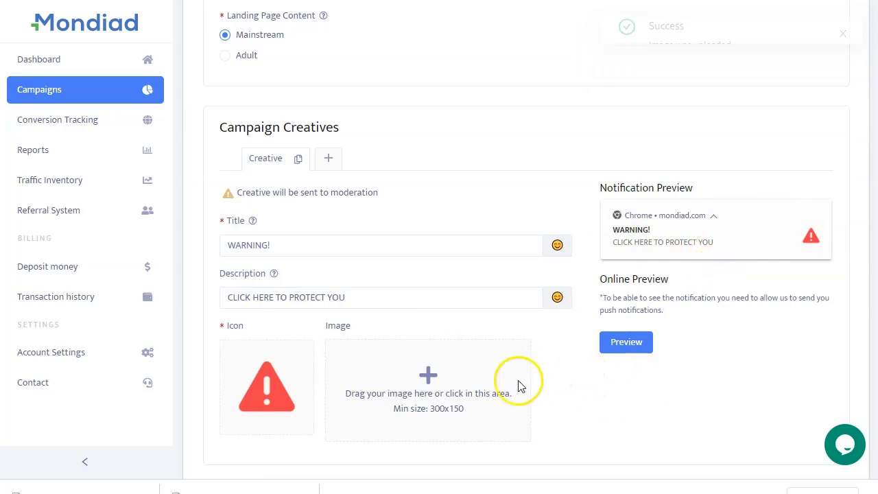
scroll(529, 386, "down", 1)
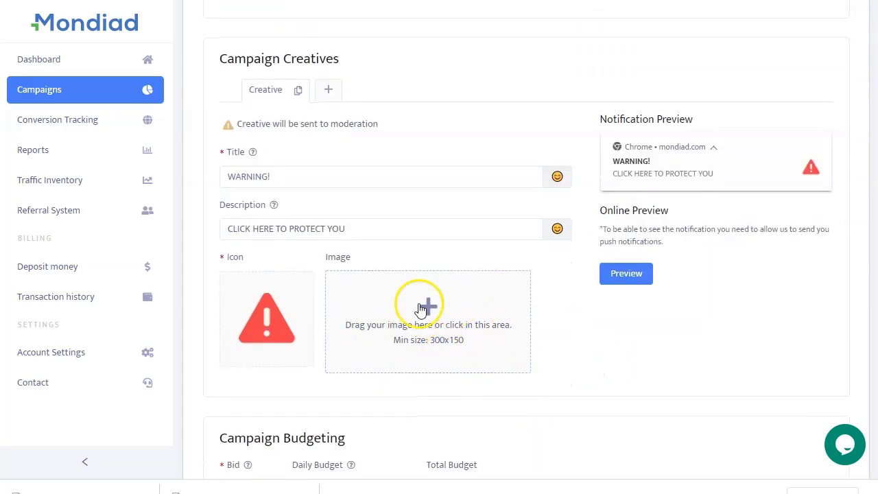
Step: Set the campaign bid to $0.05, and replace the unlimited budgets with $10 daily and $50 total
scroll(556, 352, "down", 5)
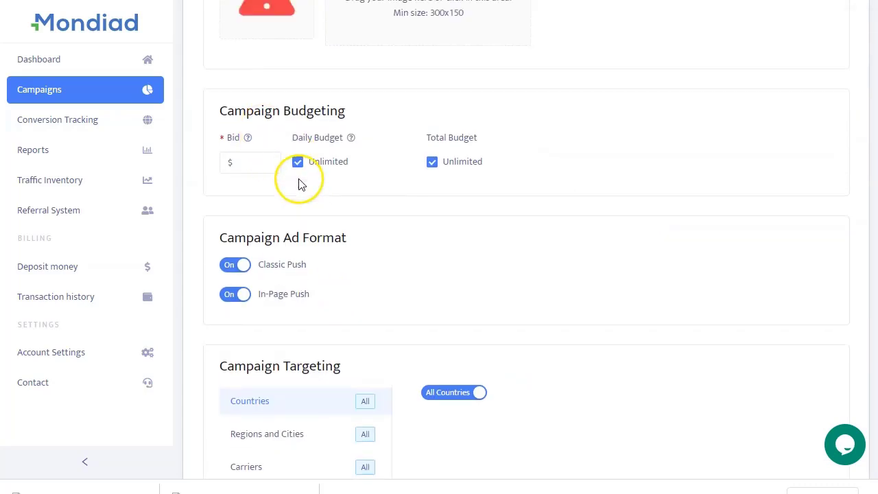
scroll(300, 184, "up", 1)
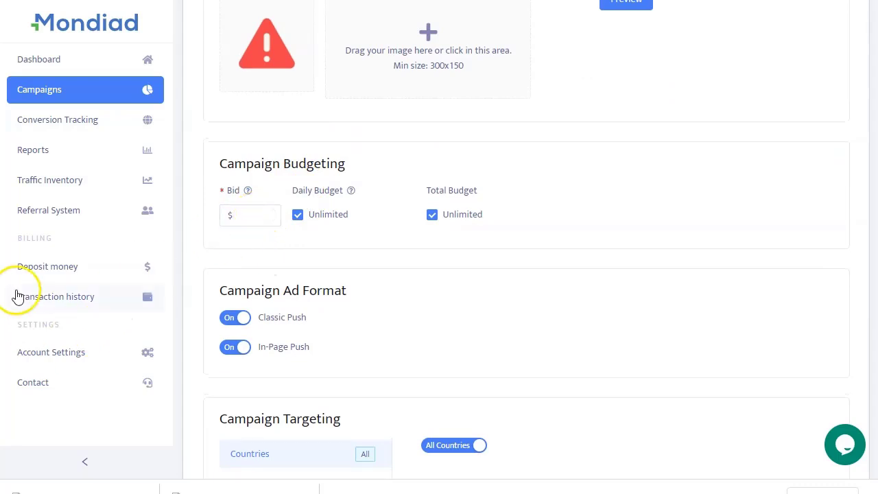
left_click(269, 216)
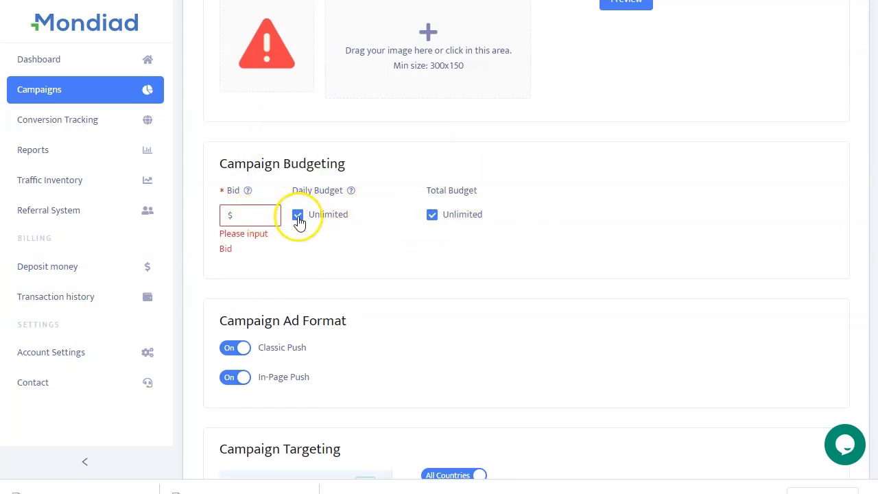
left_click(432, 215)
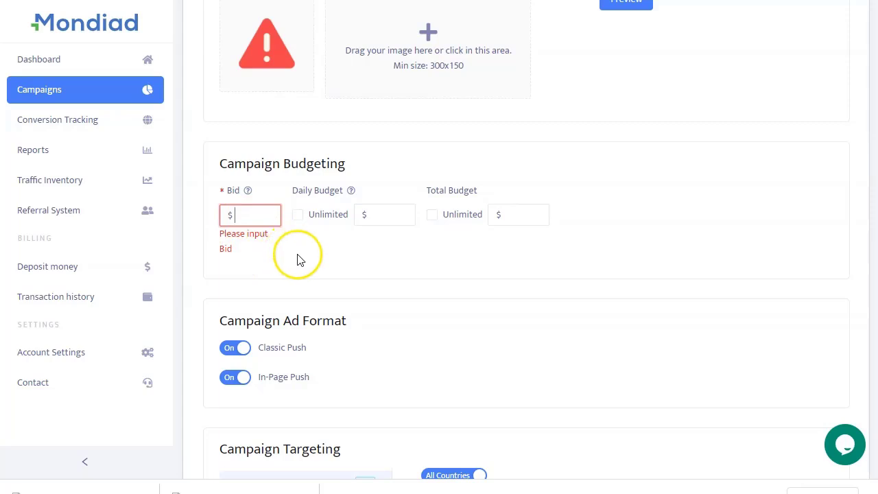
type("0.0500")
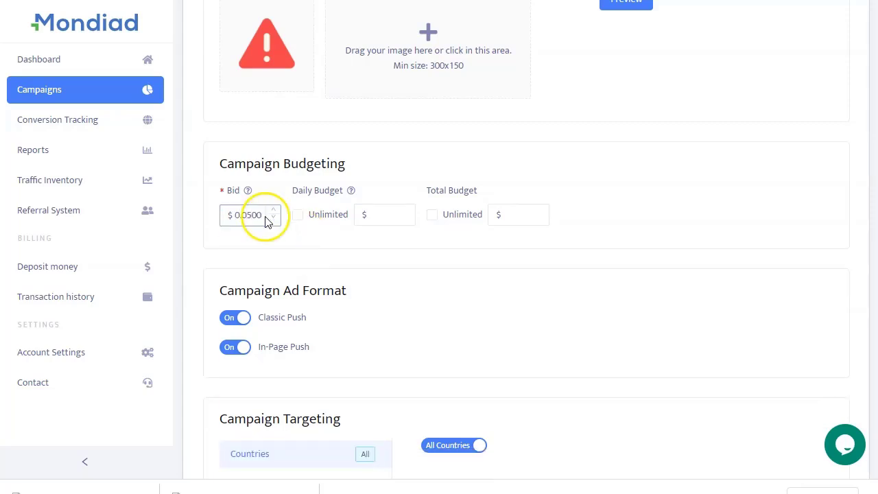
left_click(387, 215)
type("100")
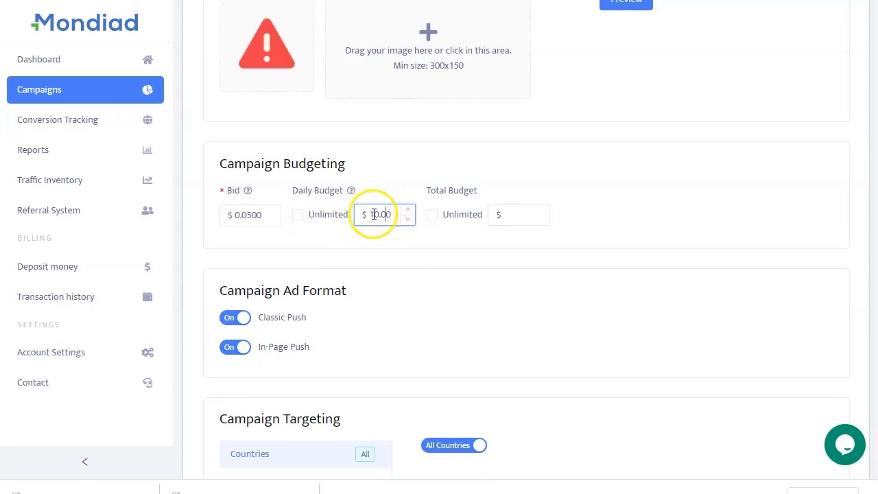
left_click(509, 215)
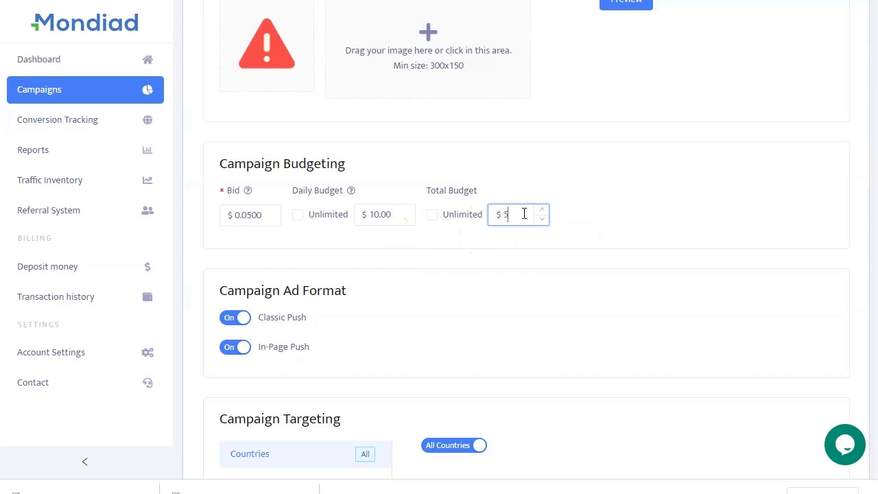
type("50")
left_click(582, 211)
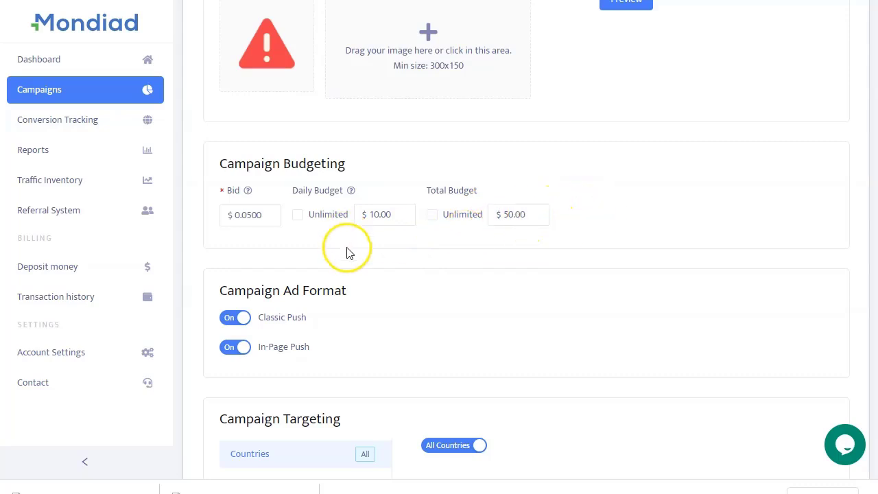
Step: Turn off the Classic Push ad format so the campaign uses only In-Page Push
scroll(275, 206, "down", 2)
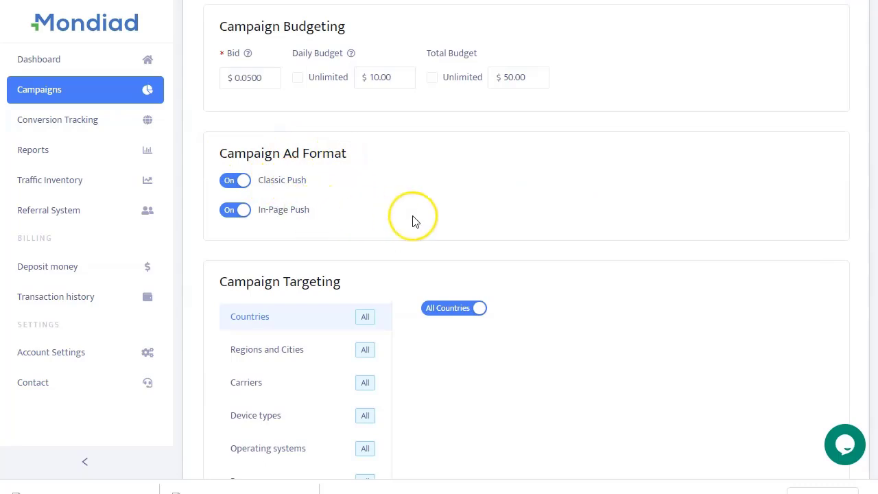
scroll(444, 215, "up", 1)
scroll(480, 227, "up", 1)
scroll(545, 245, "up", 1)
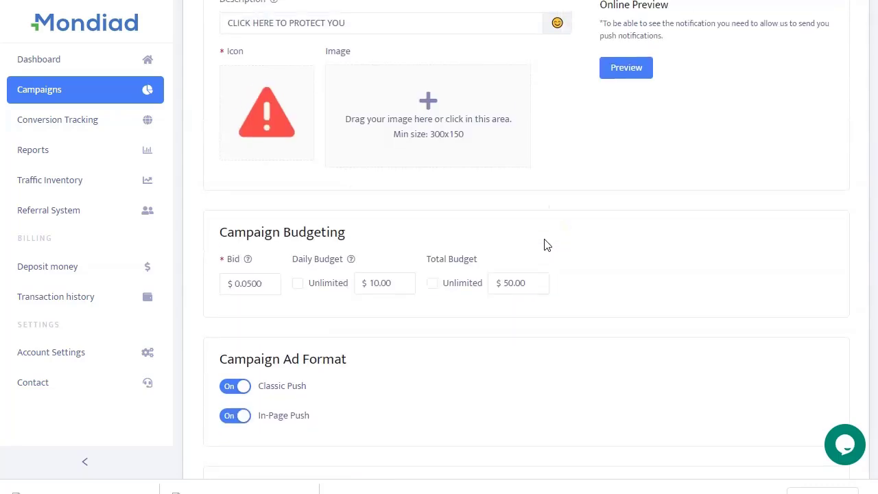
scroll(545, 245, "down", 4)
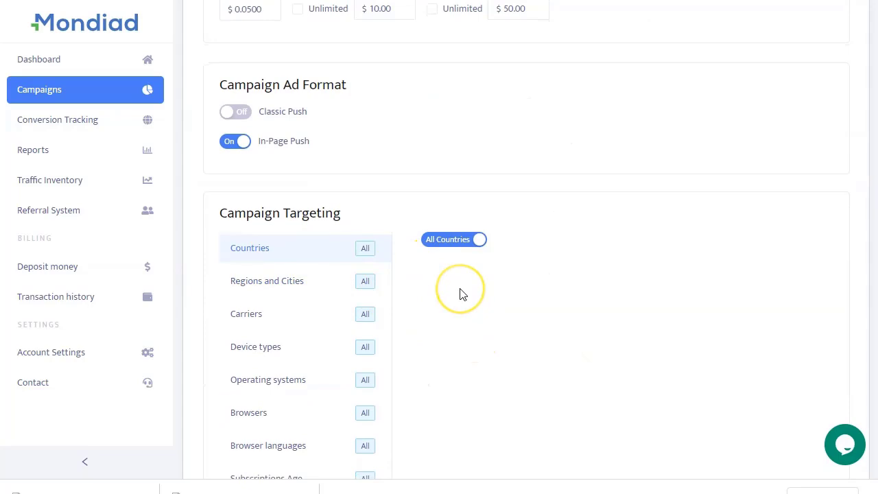
Step: Switch the country targeting to custom and add only United States to the selected countries
scroll(460, 295, "down", 1)
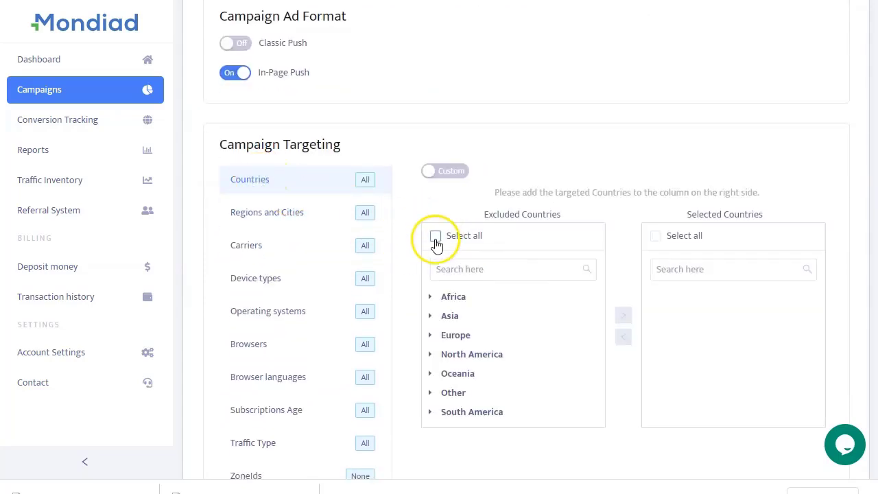
left_click(498, 271)
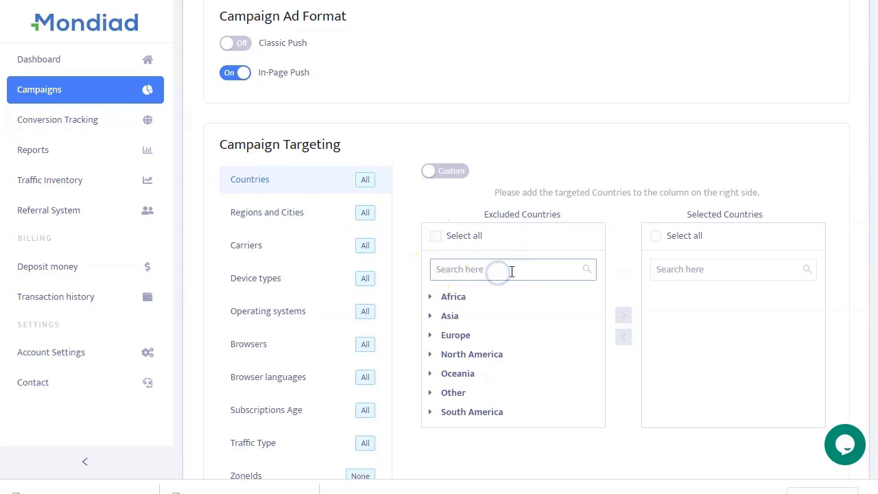
type("United")
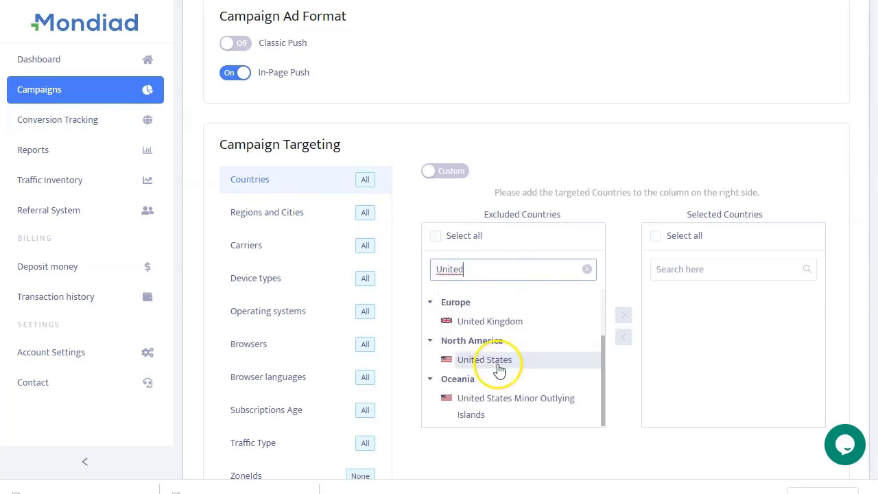
left_click(498, 365)
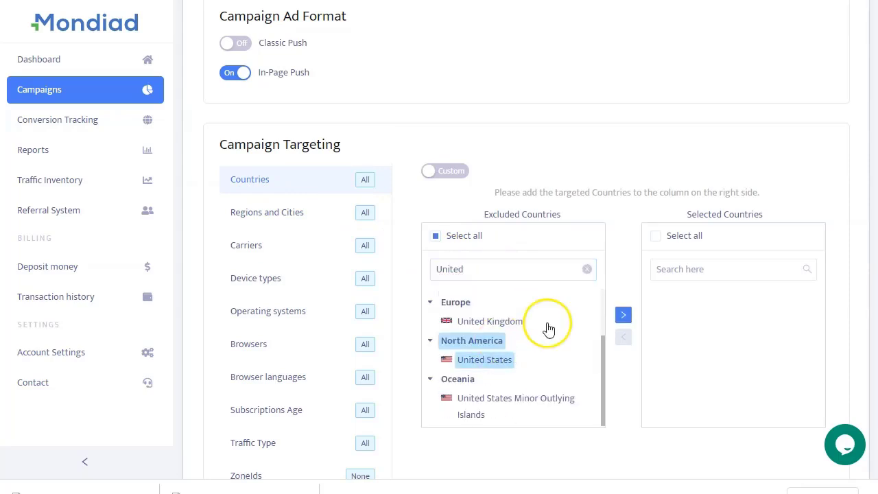
left_click(623, 314)
scroll(549, 155, "down", 1)
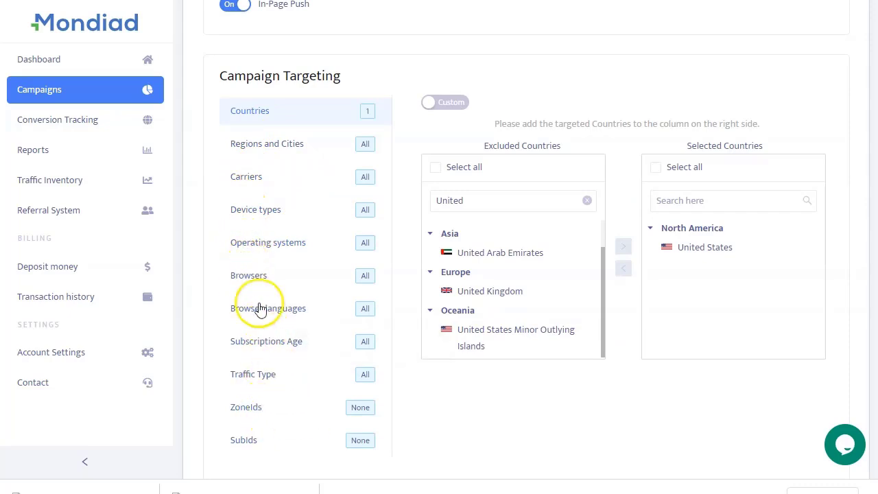
left_click(289, 308)
scroll(293, 206, "down", 2)
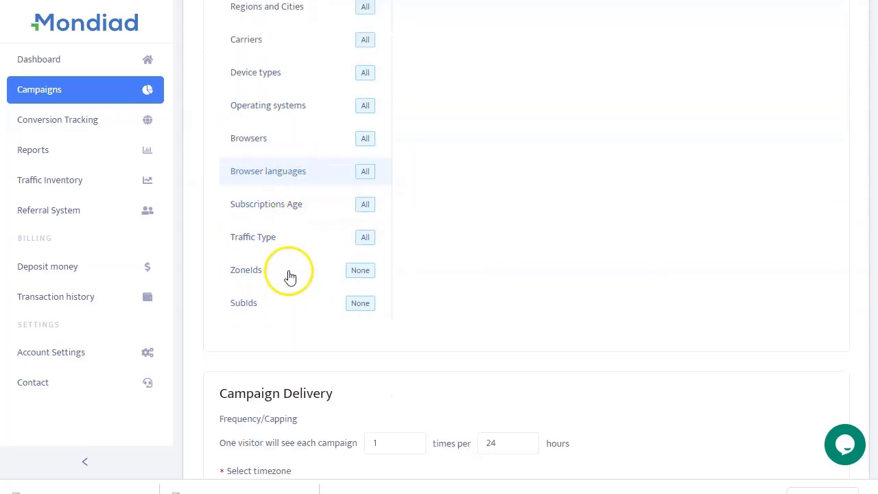
scroll(501, 239, "up", 6)
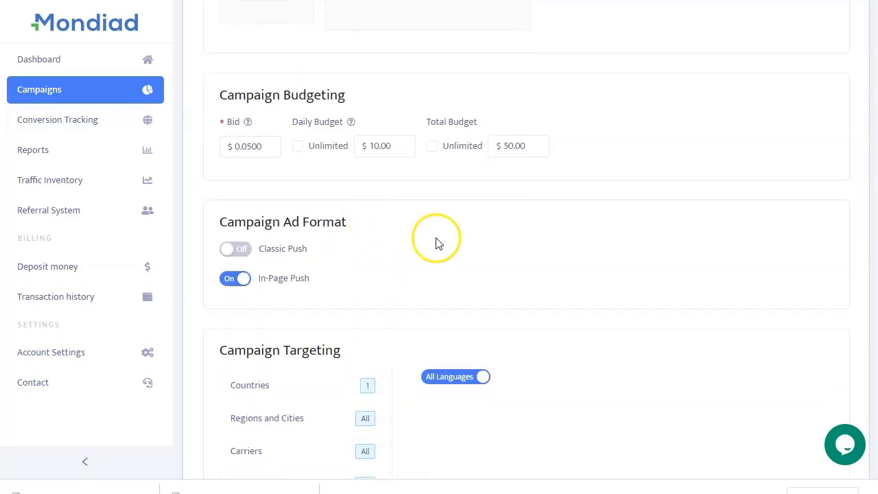
scroll(519, 319, "down", 3)
scroll(453, 255, "down", 2)
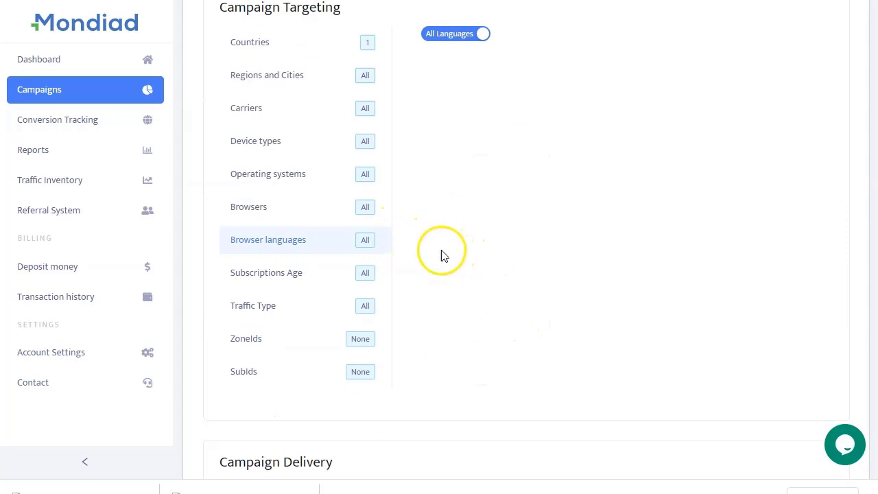
Step: Switch the device type targeting to custom and add Mobile Phone and Desktop to the selected types
scroll(450, 261, "up", 1)
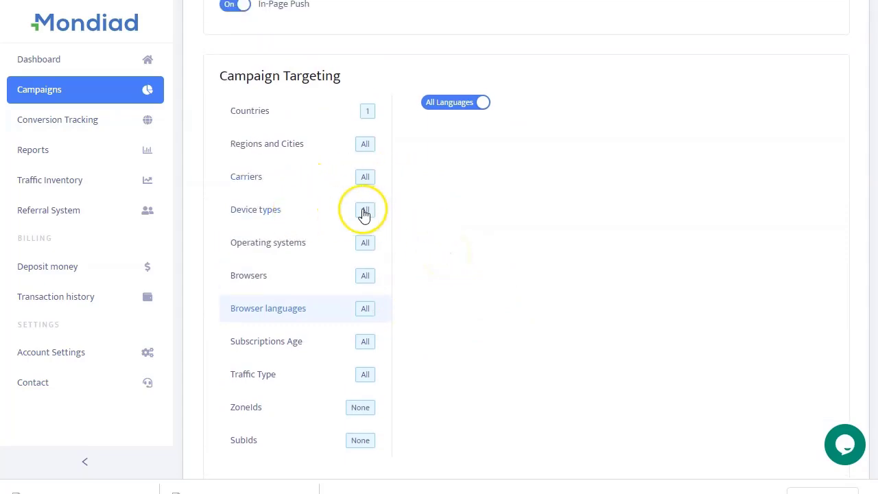
left_click(275, 211)
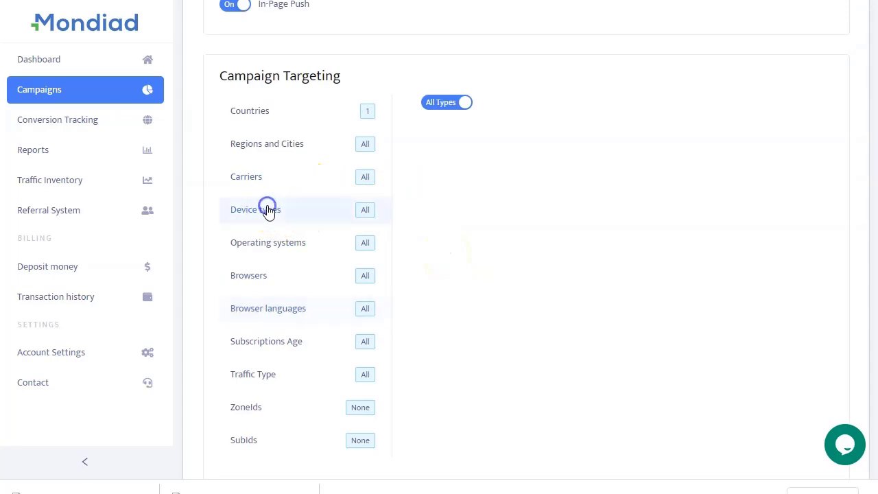
left_click(431, 107)
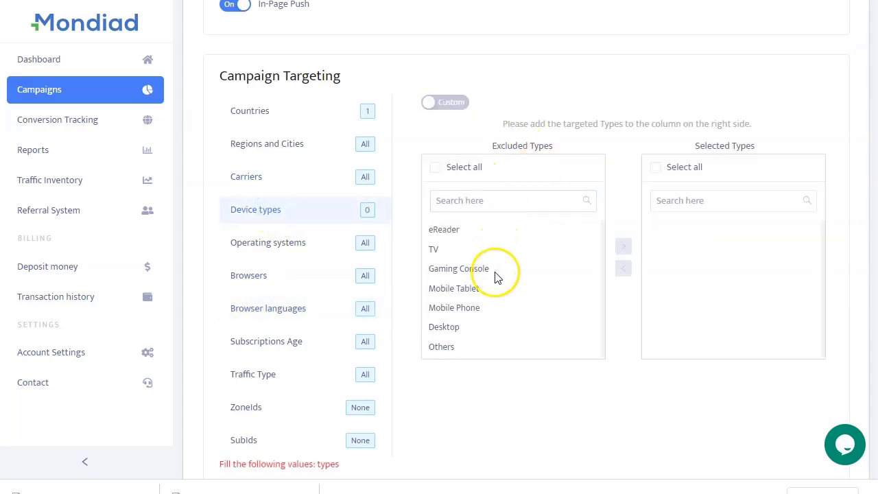
left_click(458, 308)
left_click(623, 245)
left_click(457, 308)
left_click(624, 245)
Step: Restrict the campaign's traffic type to Mainstream by turning off Adult traffic
scroll(281, 238, "down", 2)
left_click(228, 236)
scroll(405, 171, "up", 2)
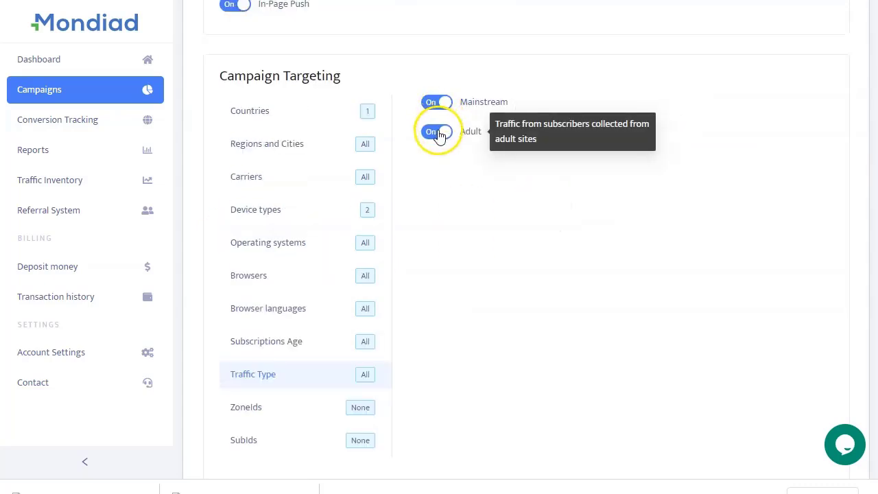
left_click(433, 134)
scroll(304, 221, "down", 5)
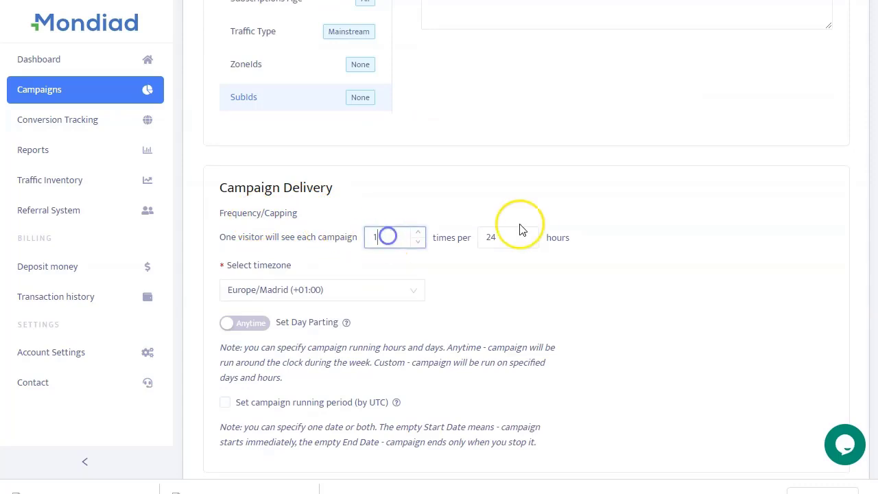
Step: Set the campaign delivery timezone to US/Central (-06:00) and agree to the Campaign Quality Guidelines
scroll(453, 268, "down", 1)
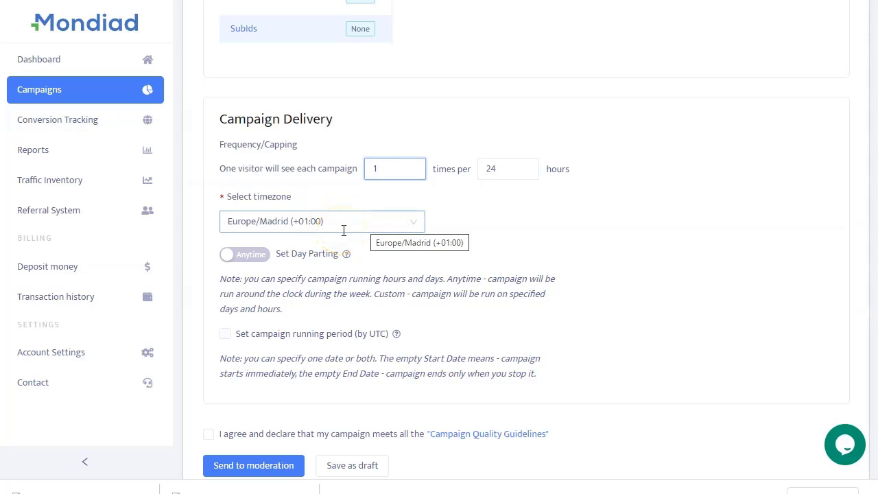
left_click(372, 293)
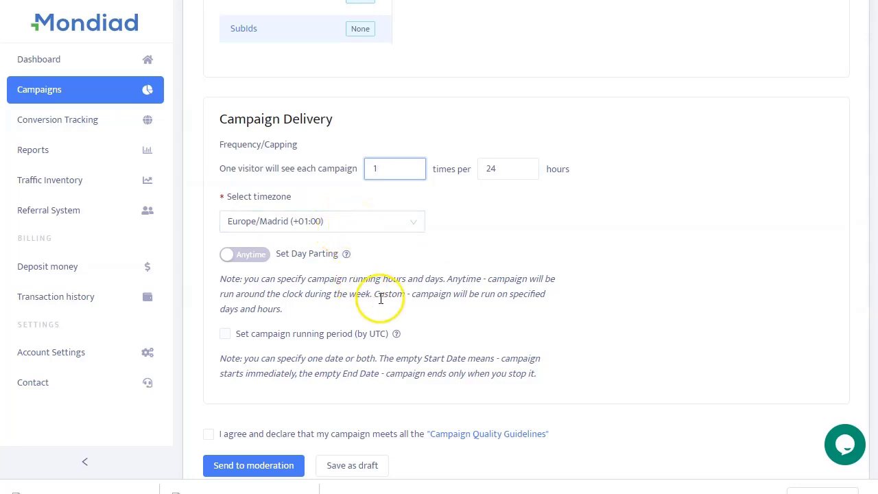
left_click(378, 220)
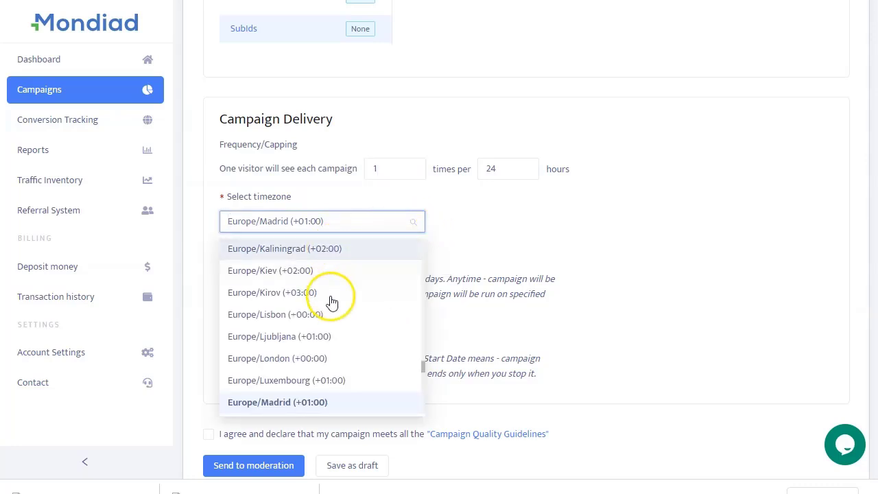
scroll(328, 309, "down", 2)
scroll(325, 316, "down", 10)
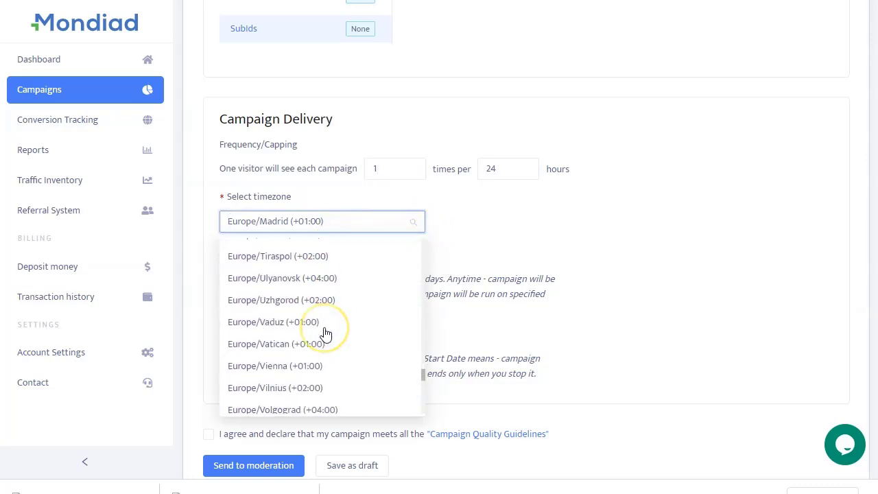
scroll(325, 334, "down", 15)
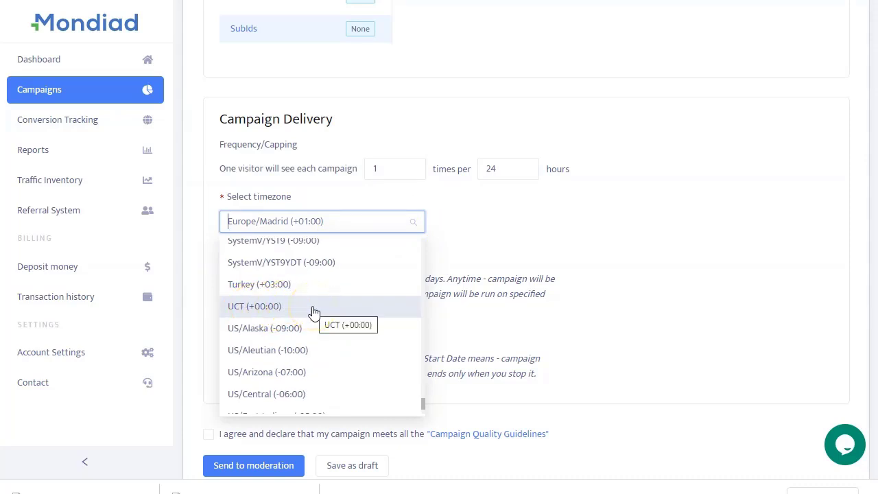
scroll(314, 316, "down", 3)
scroll(335, 327, "up", 2)
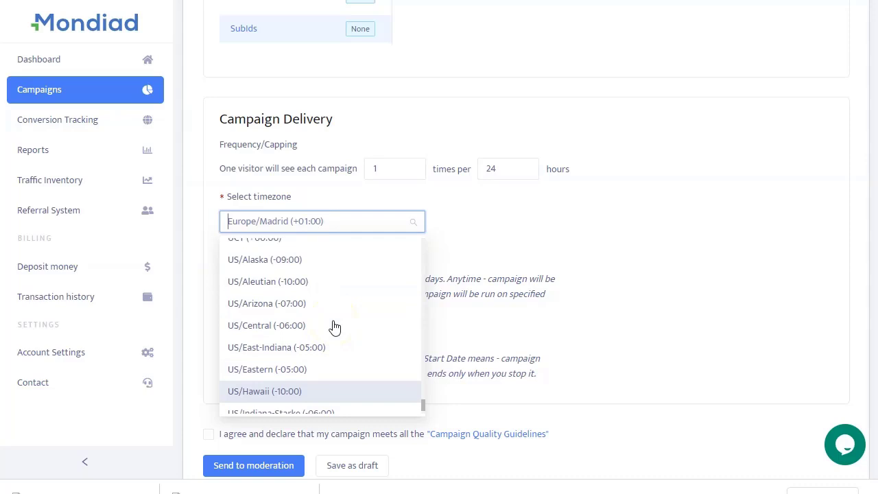
left_click(262, 326)
scroll(336, 256, "down", 1)
left_click(208, 375)
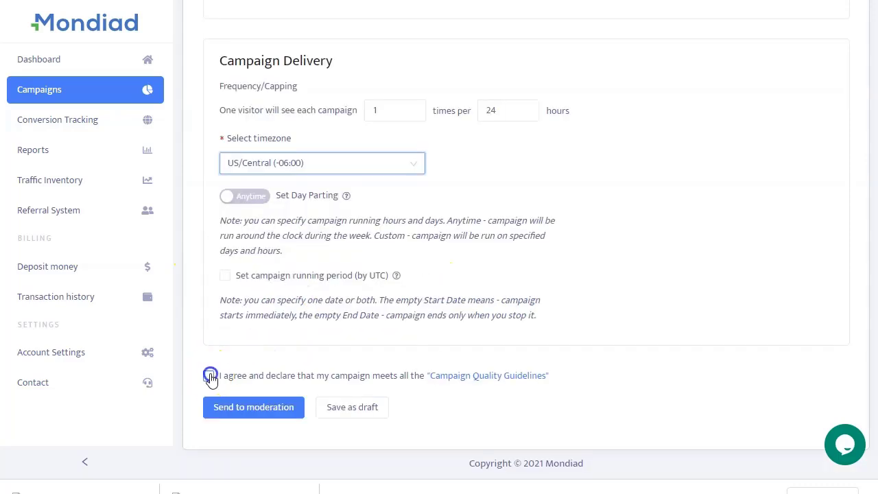
Step: Try to send the completed campaign to moderation
left_click(228, 418)
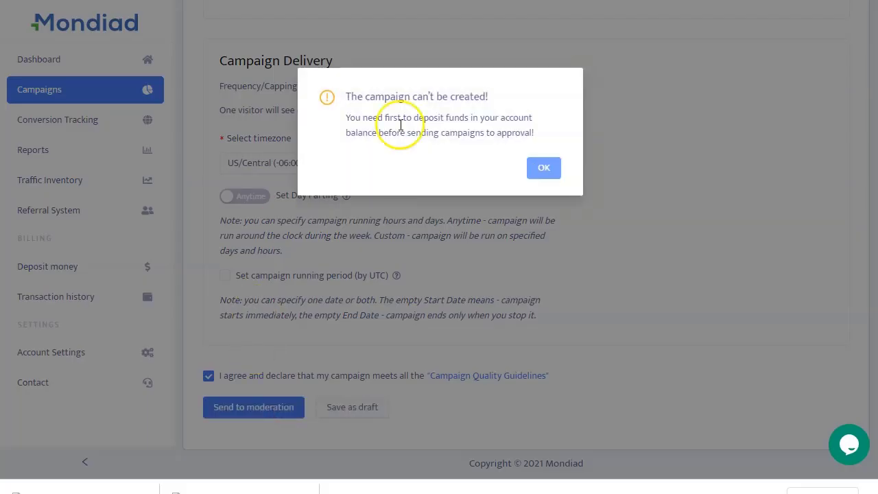
left_click(262, 416)
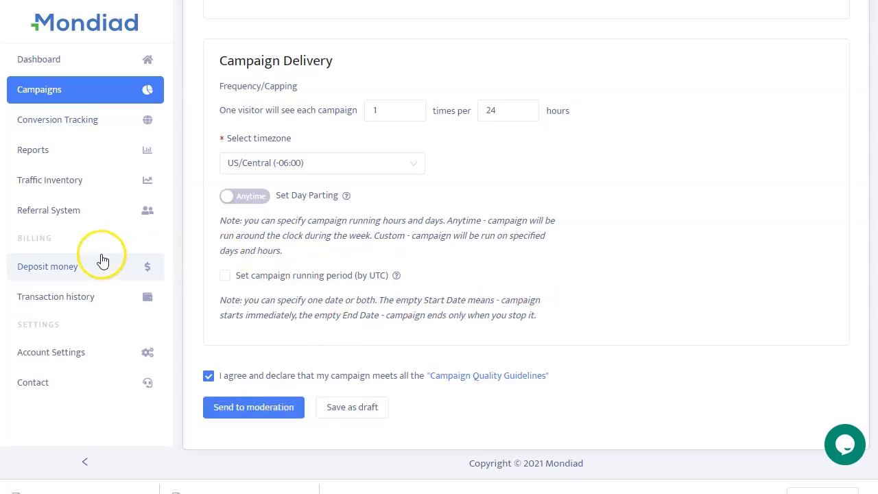
left_click(124, 278)
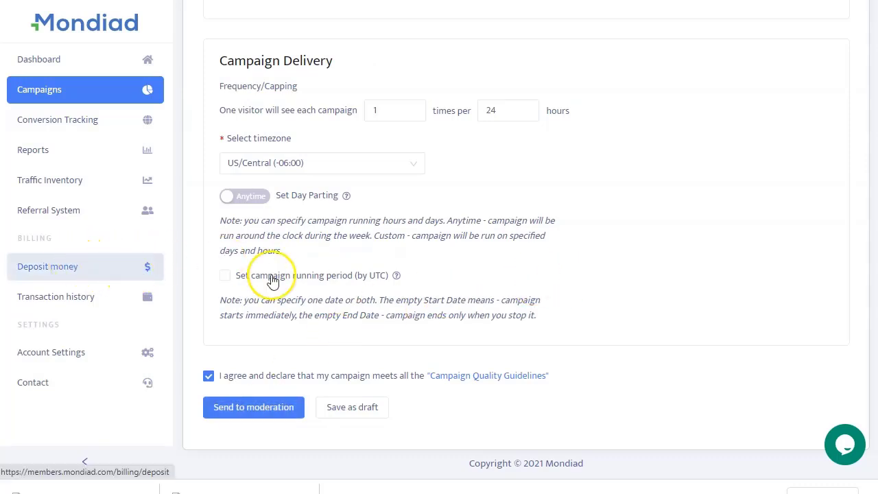
scroll(582, 267, "up", 15)
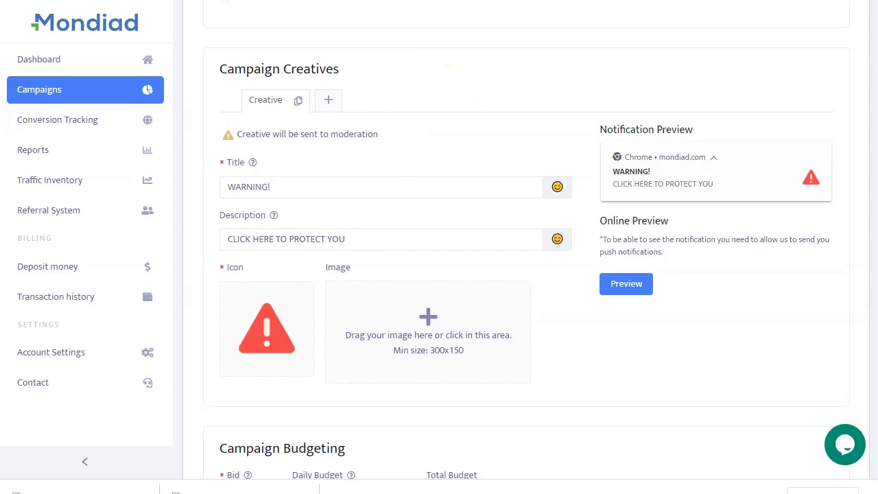
Step: Switch to the YouTube window and change the site's location to Mexico
mouse_move(82, 490)
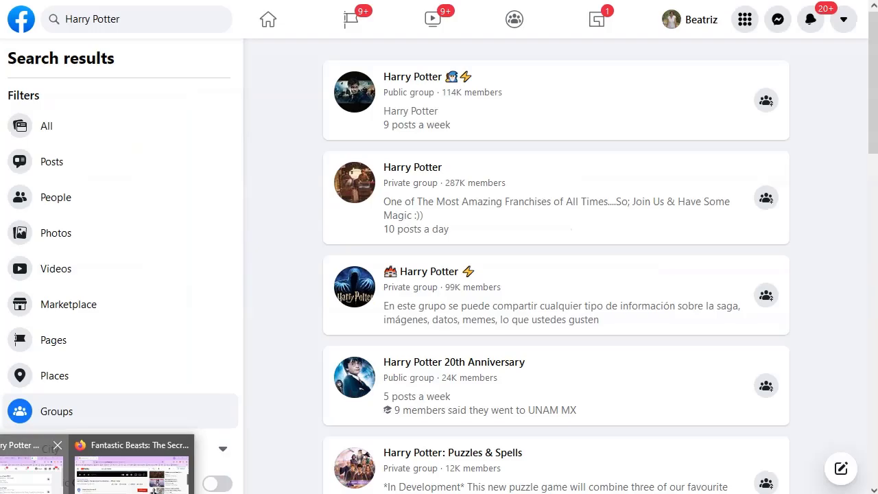
left_click(131, 470)
scroll(382, 237, "up", 4)
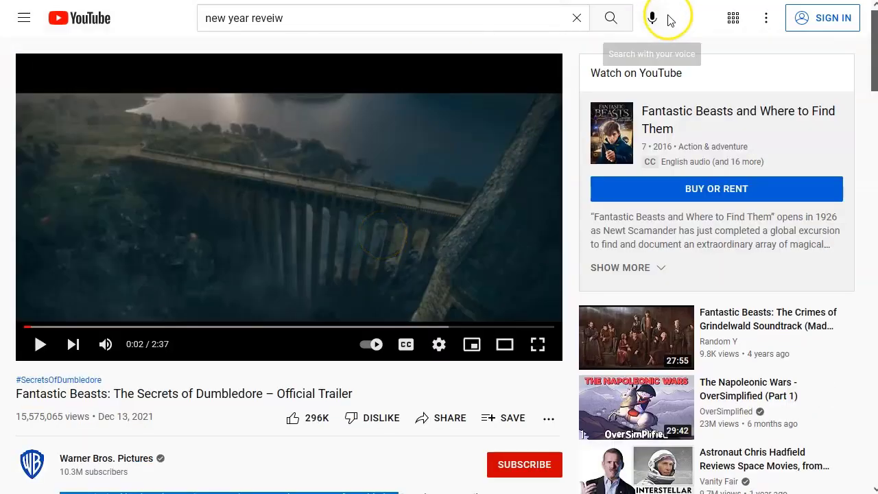
left_click(766, 17)
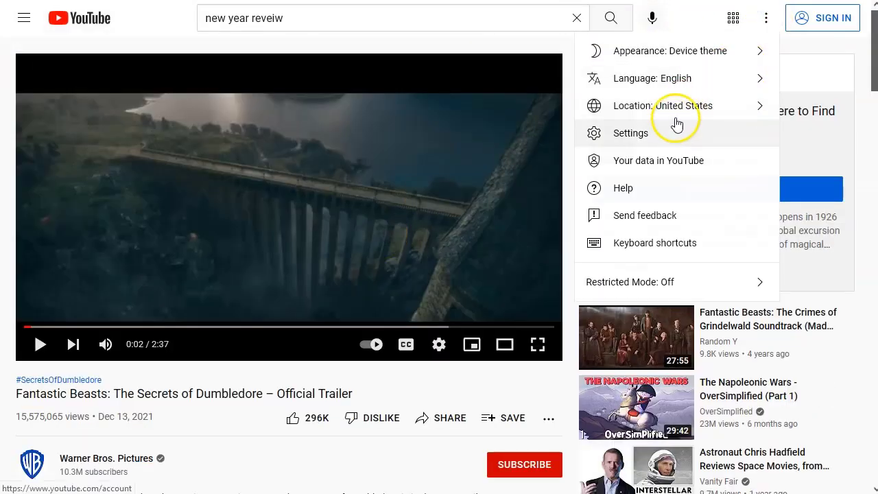
left_click(747, 109)
scroll(651, 314, "down", 6)
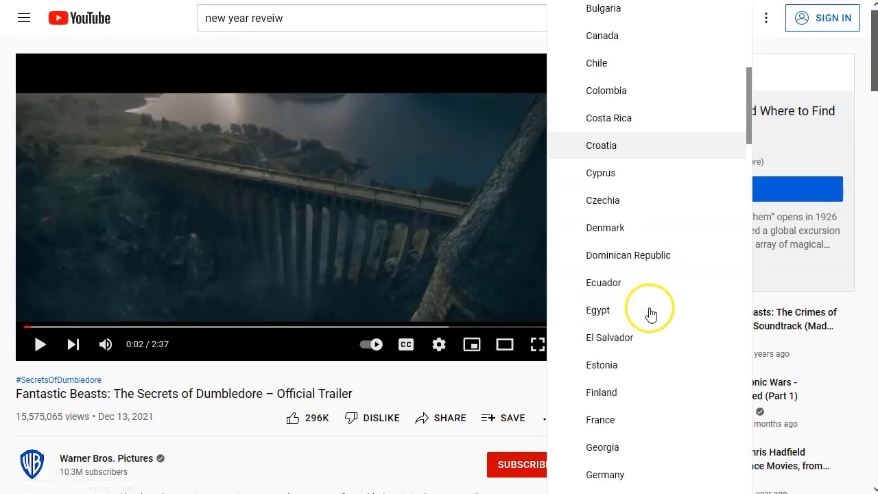
left_click(650, 311)
Step: Open the Trending page from Explore and look through the current videos for popular topics
left_click(24, 19)
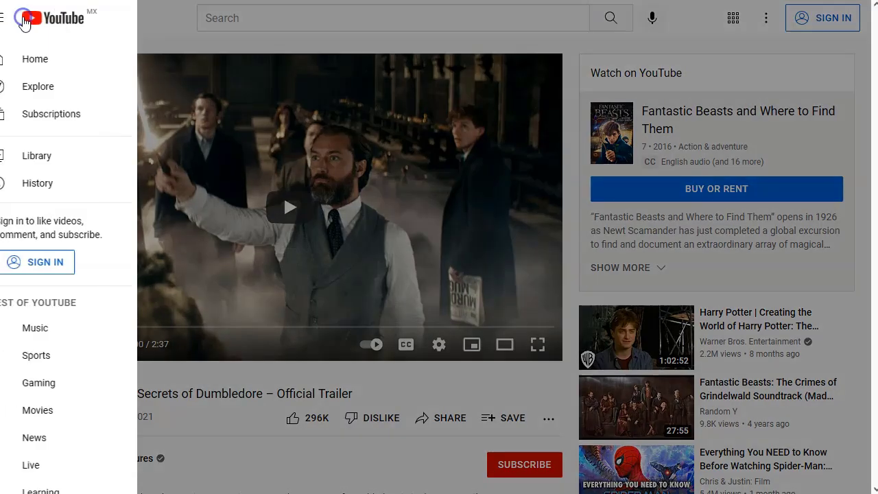
left_click(54, 62)
left_click(62, 88)
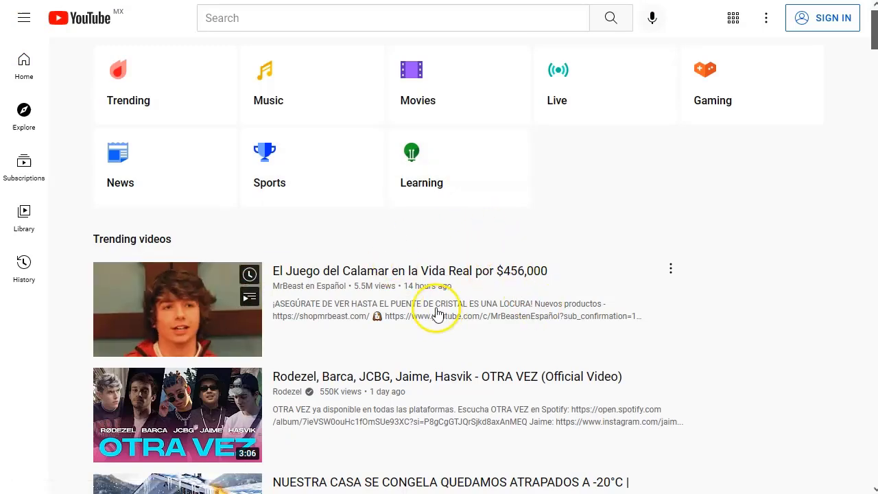
left_click(163, 100)
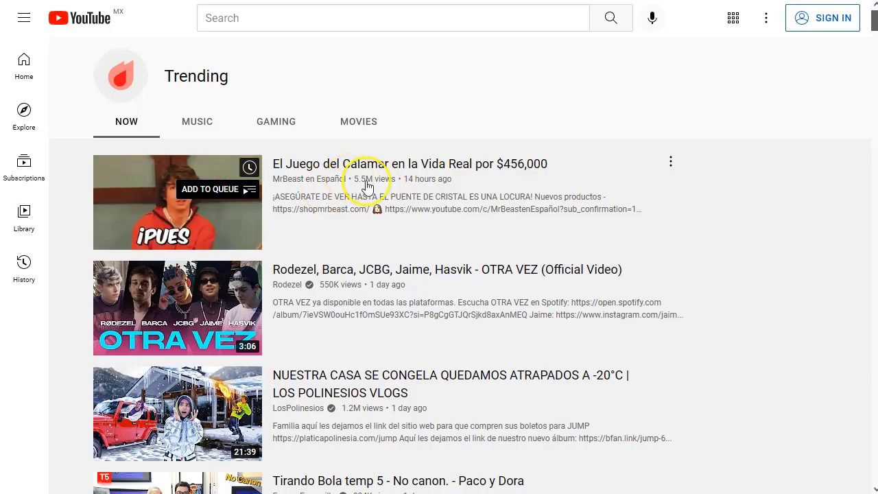
scroll(354, 206, "down", 5)
scroll(331, 377, "down", 1)
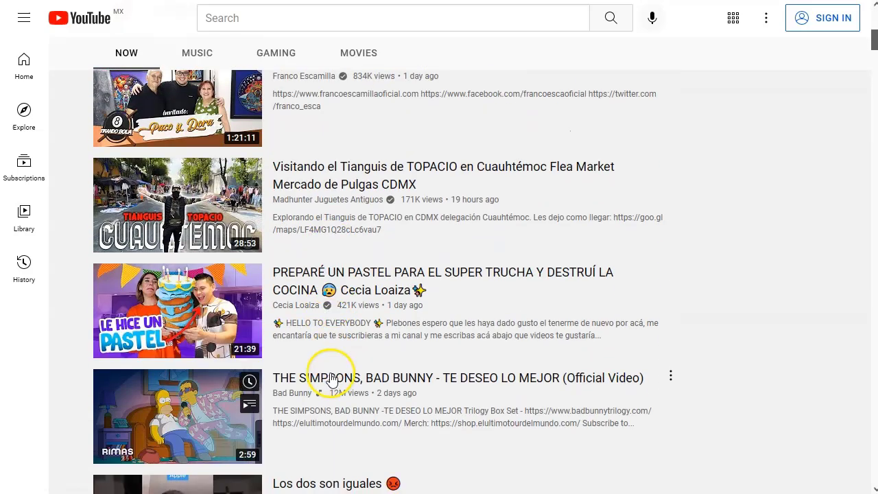
scroll(334, 377, "down", 2)
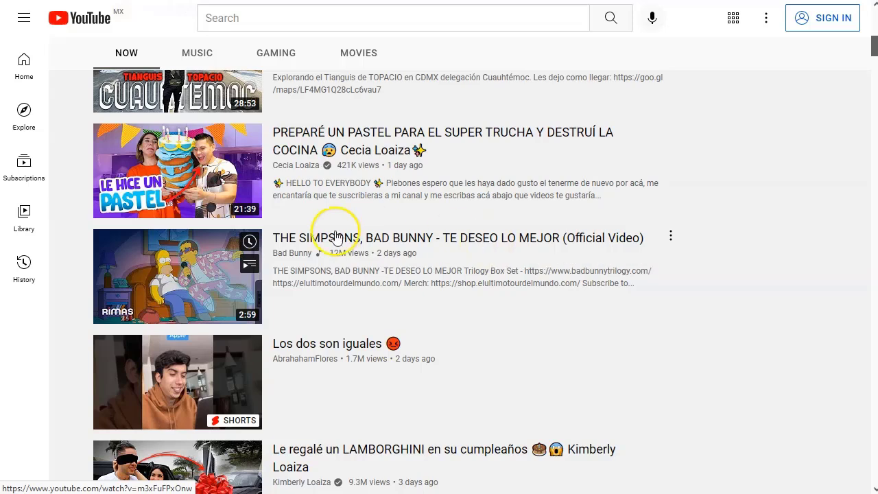
mouse_move(556, 364)
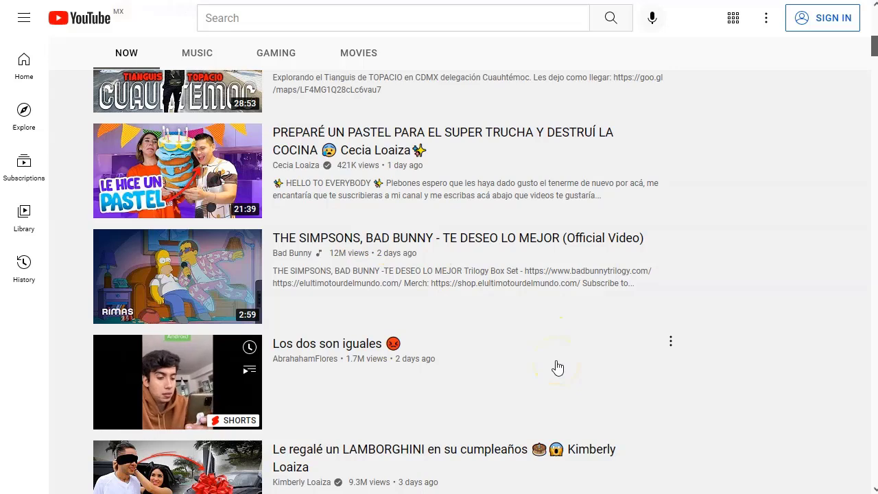
mouse_move(560, 258)
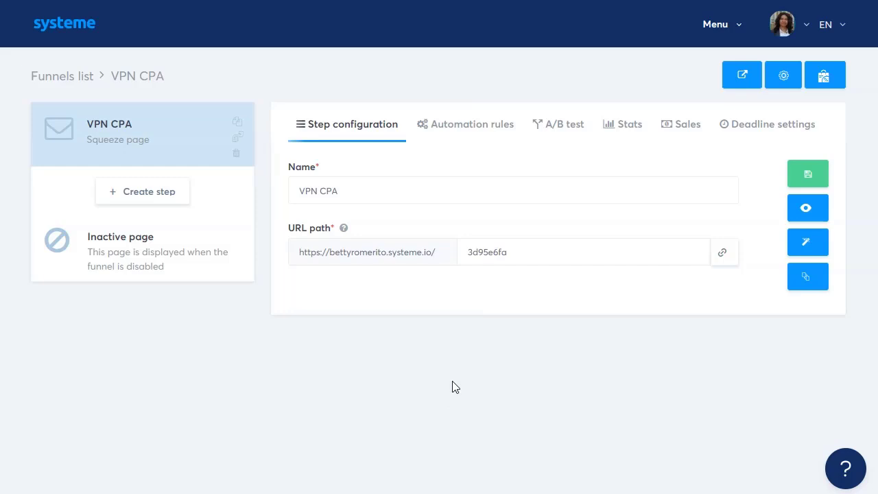
left_click(479, 389)
left_click(445, 416)
left_click(531, 369)
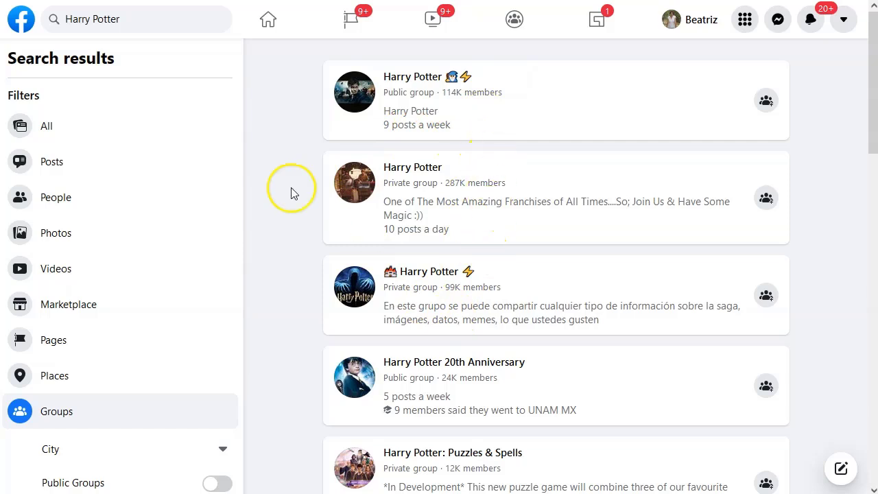
Step: Search Facebook for "bad bunny" and filter the results to groups
left_click(50, 19)
key("ctrl+a")
type("bad bunny")
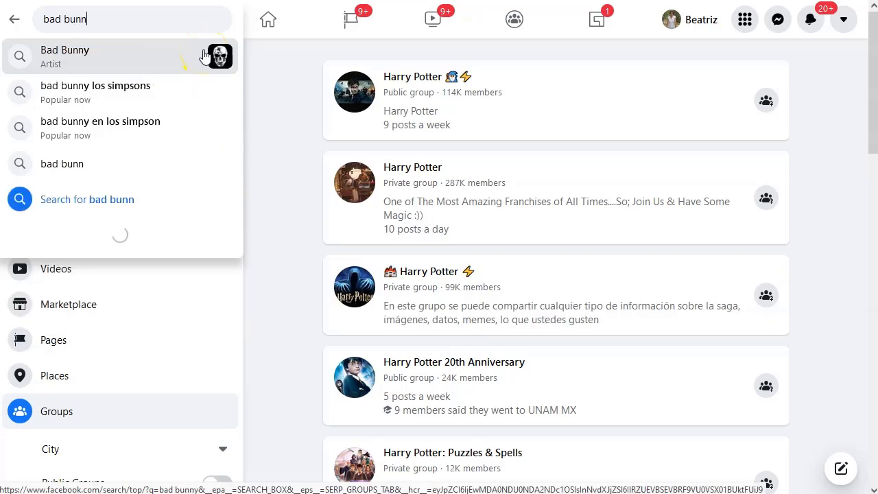
key("BackSpace")
left_click(204, 57)
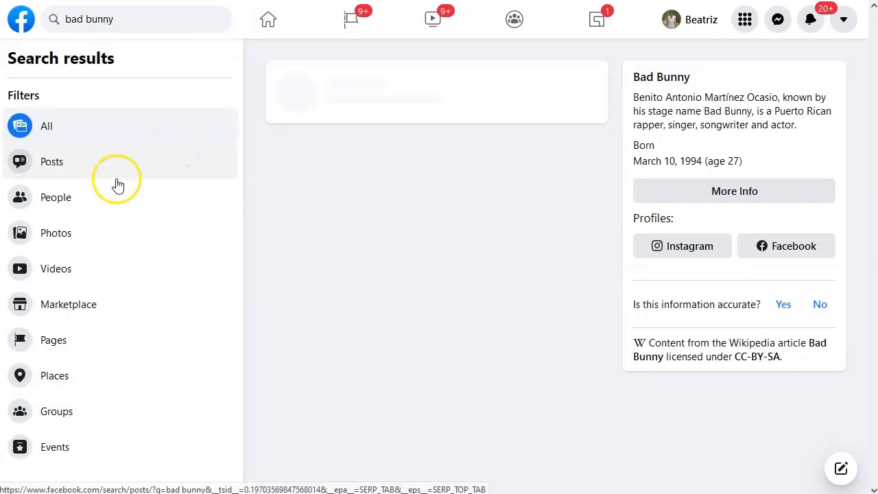
left_click(56, 411)
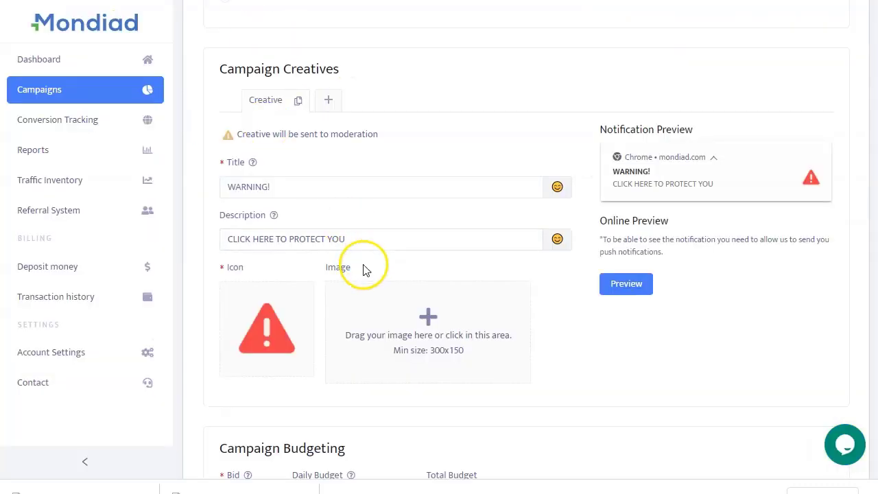
Step: Switch back to the Mondiad campaign and review its budget, ad format, targeting and delivery settings
scroll(411, 309, "down", 2)
scroll(320, 319, "down", 4)
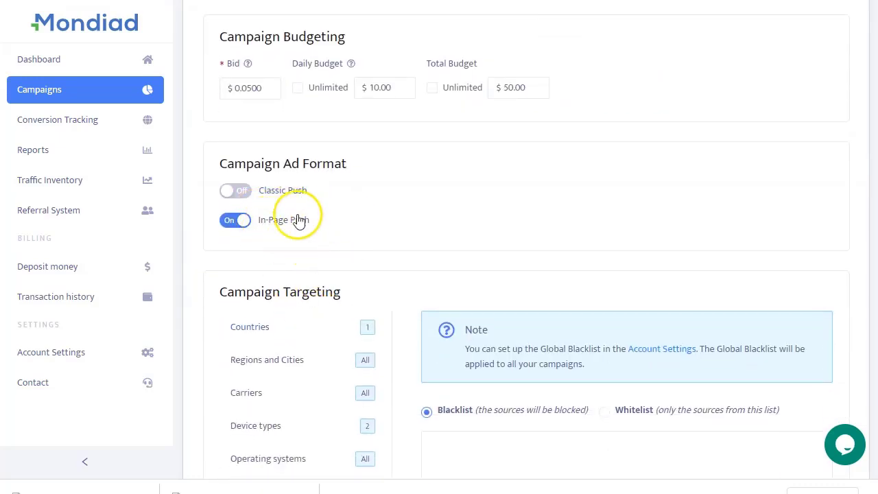
scroll(357, 227, "down", 2)
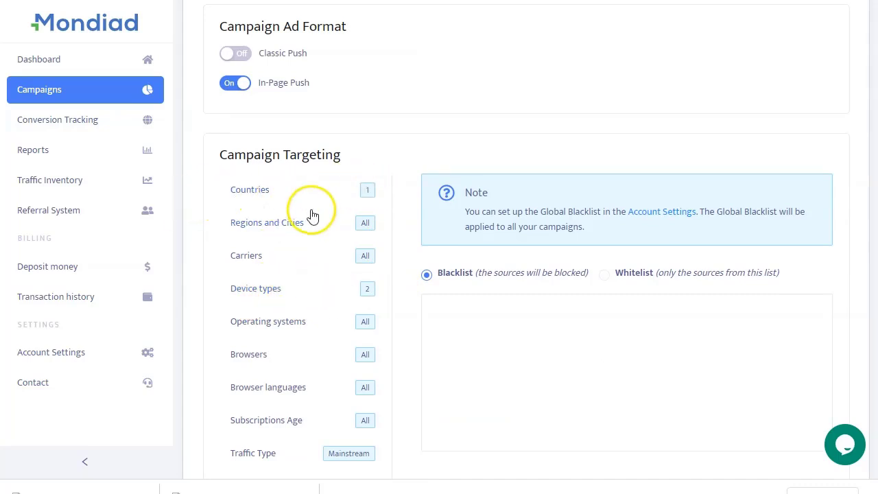
scroll(308, 215, "down", 2)
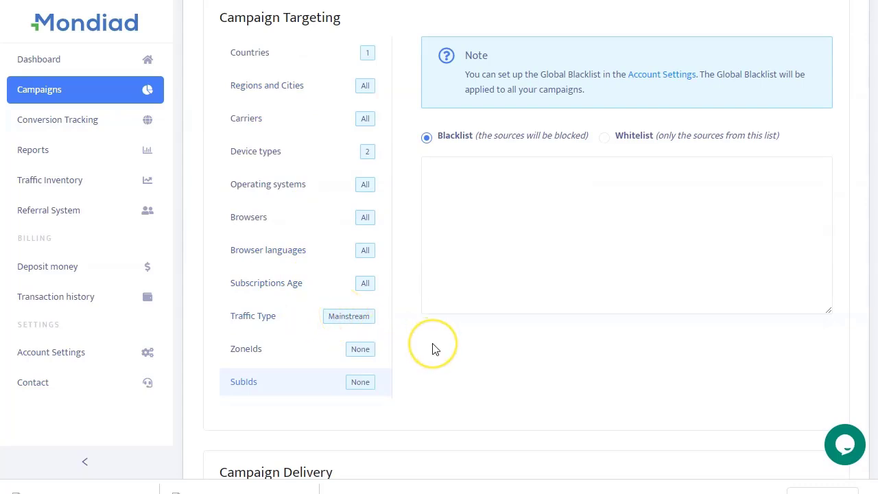
scroll(432, 348, "down", 6)
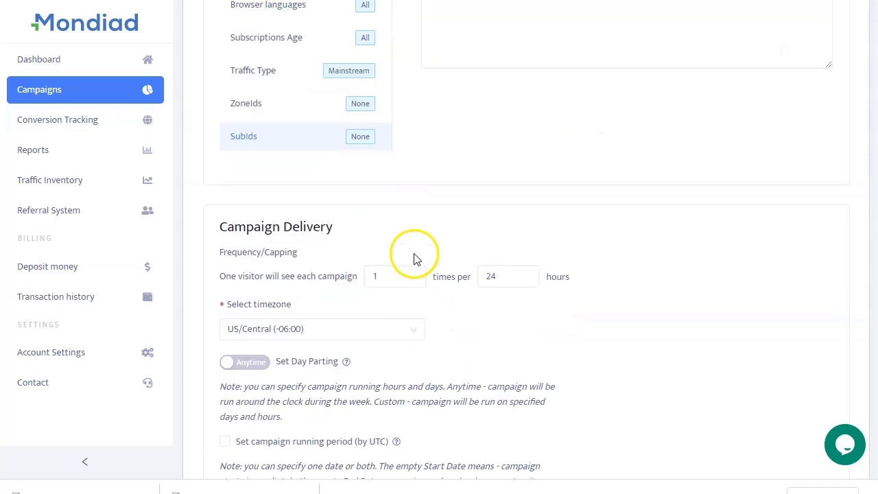